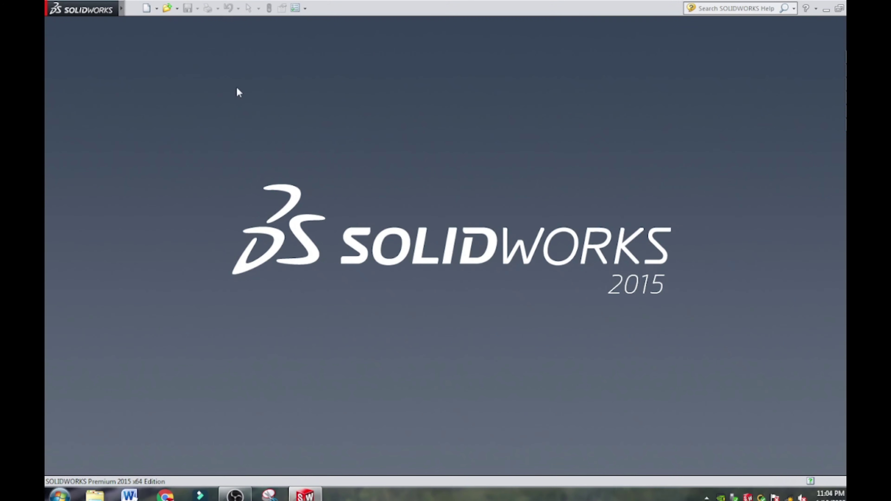
Step: Open the New SOLIDWORKS Document dialog to choose a document type
left_click(153, 9)
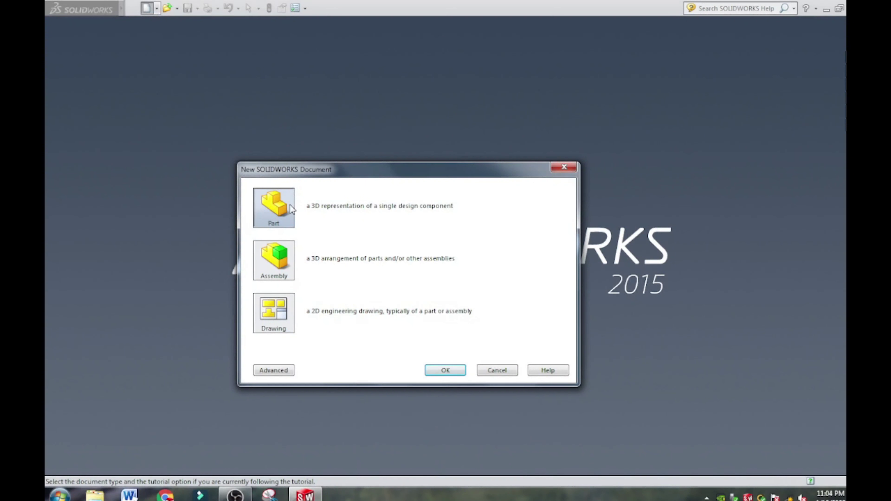
Step: Create a new part and draw a circle centred on the origin on the Front Plane
left_click(446, 370)
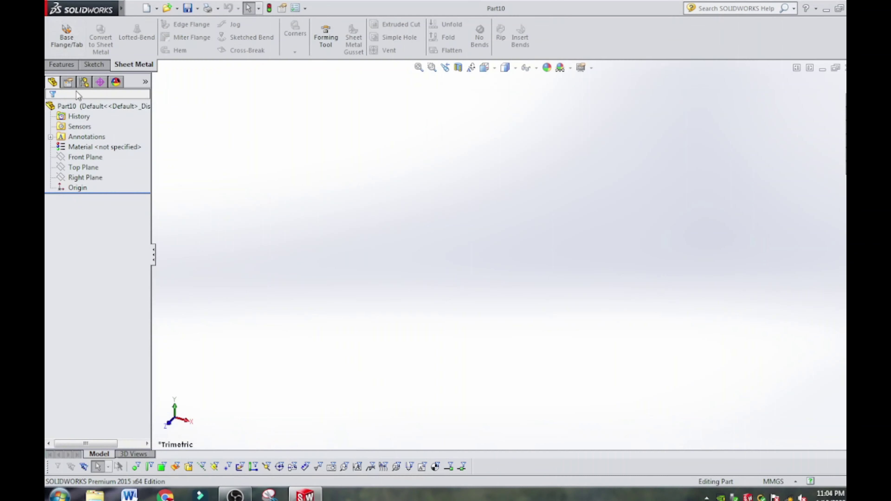
left_click(92, 158)
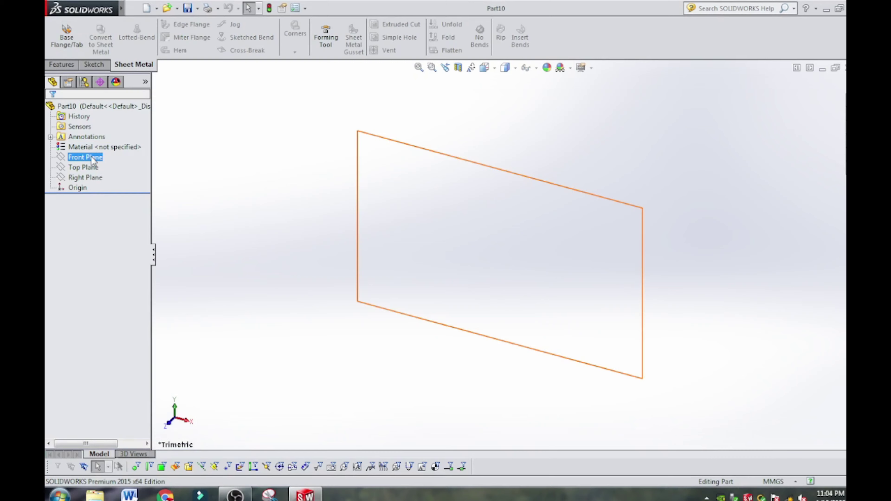
left_click(99, 140)
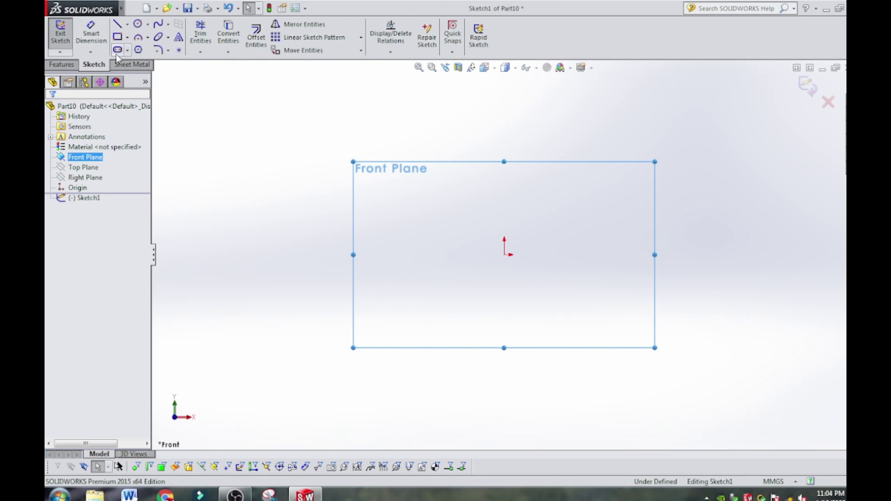
left_click(137, 24)
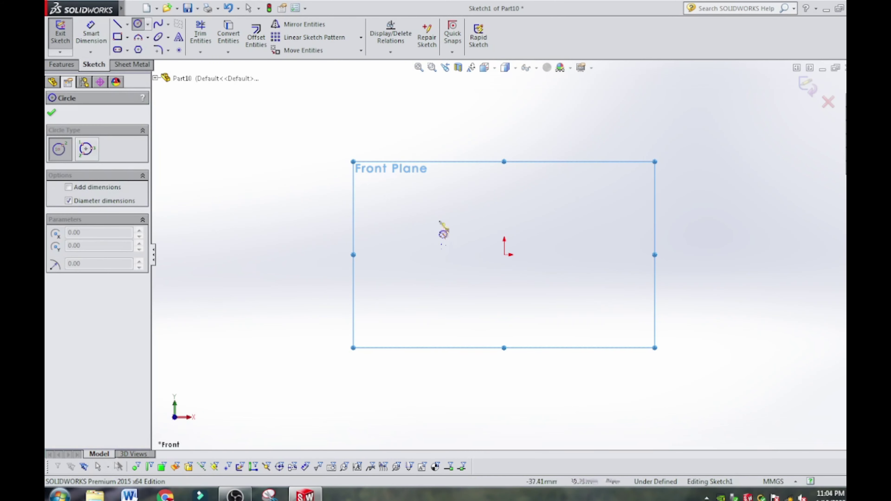
left_click(504, 254)
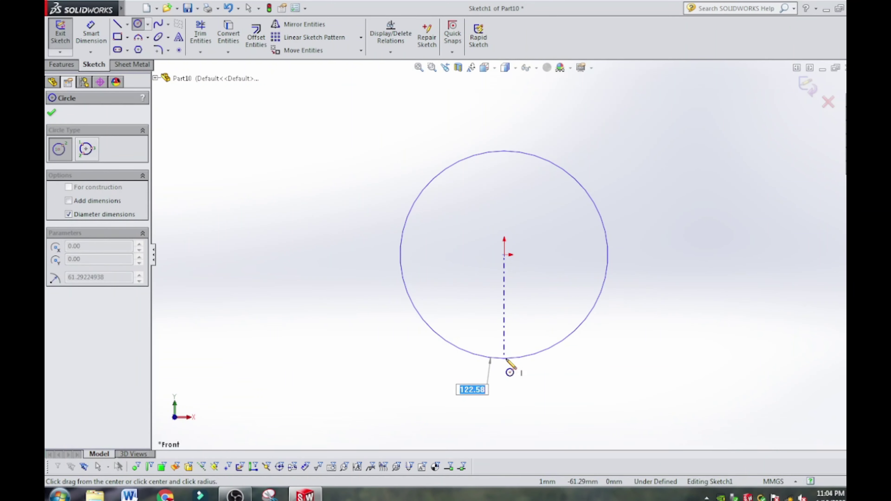
left_click(506, 360)
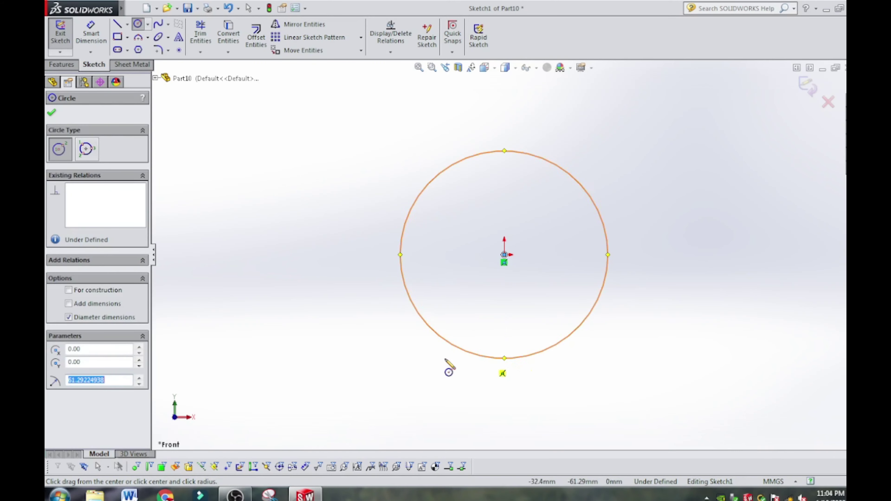
Step: Dimension the circle's diameter to 100 mm
key("d")
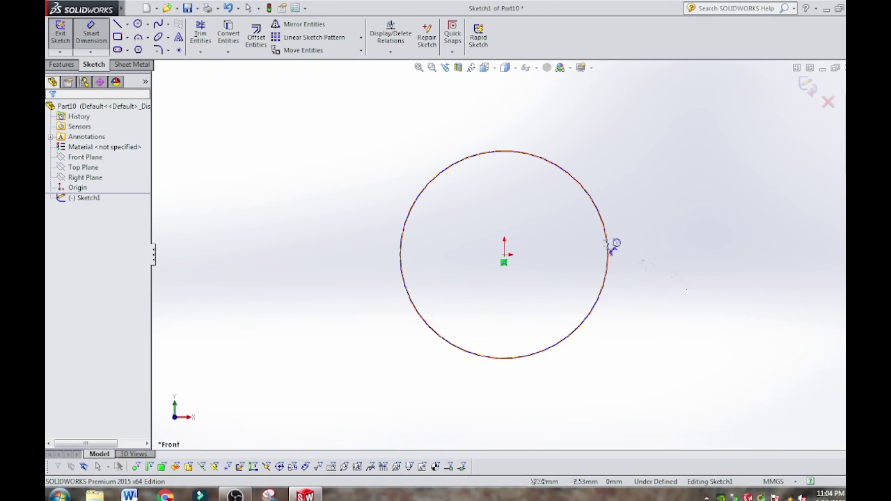
left_click(609, 240)
left_click(678, 252)
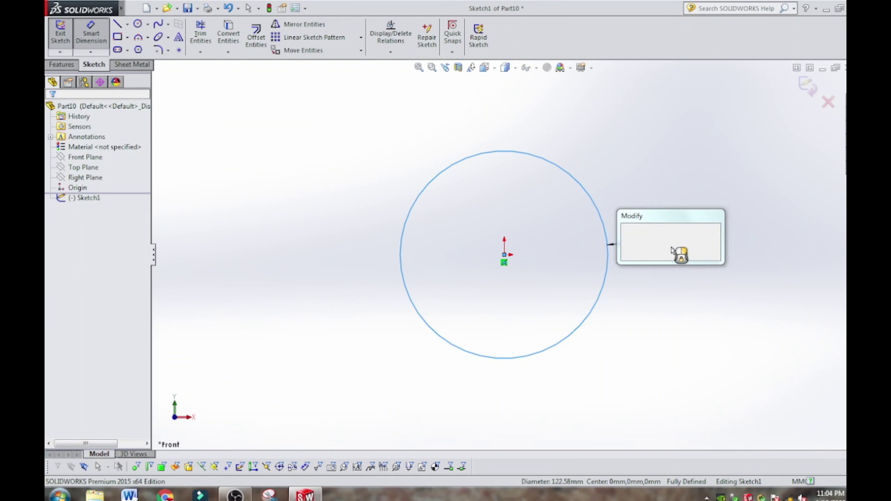
type("100")
key("Return")
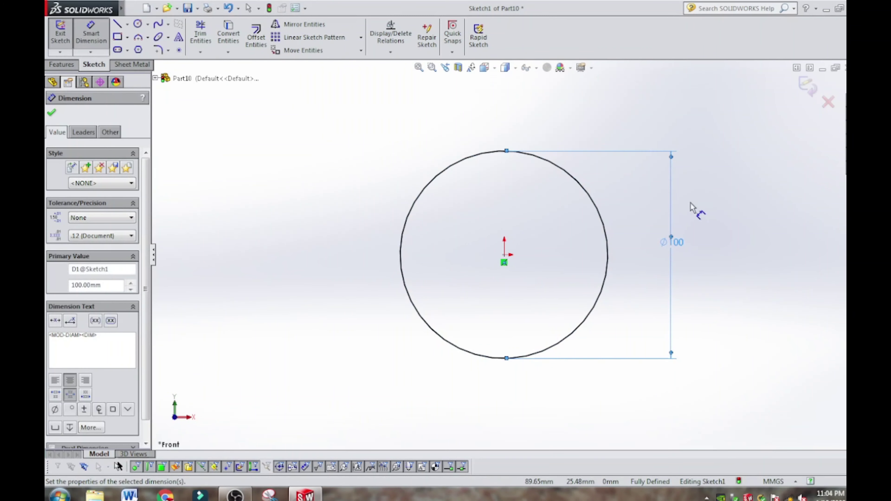
Step: Draw a vertical centerline up from the circle's centre and delete the stray extra segment
left_click(127, 24)
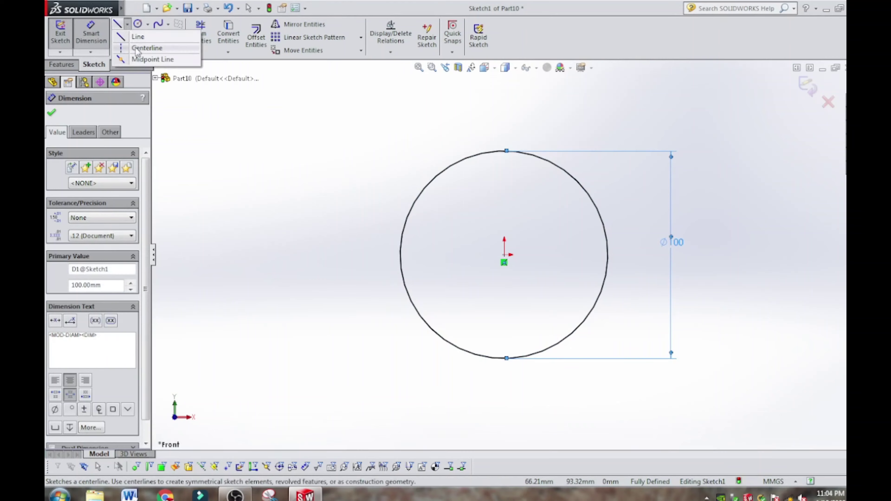
left_click(148, 46)
left_click(504, 256)
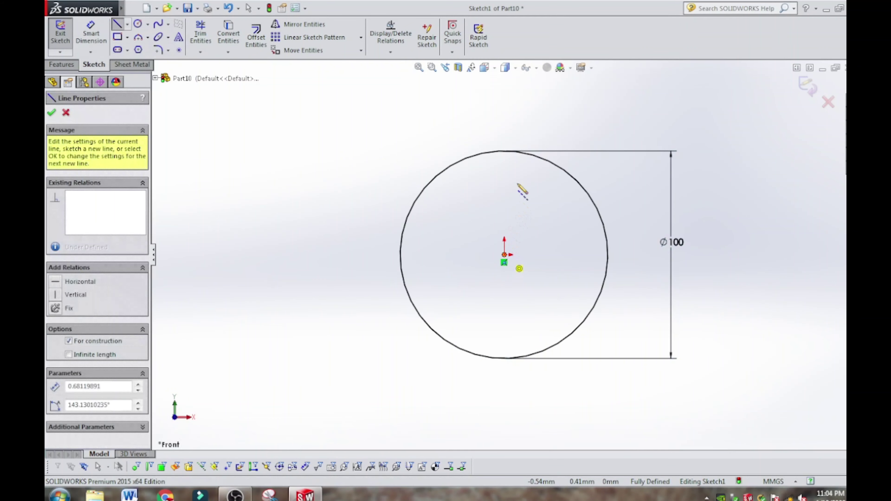
scroll(499, 104, "up", 3)
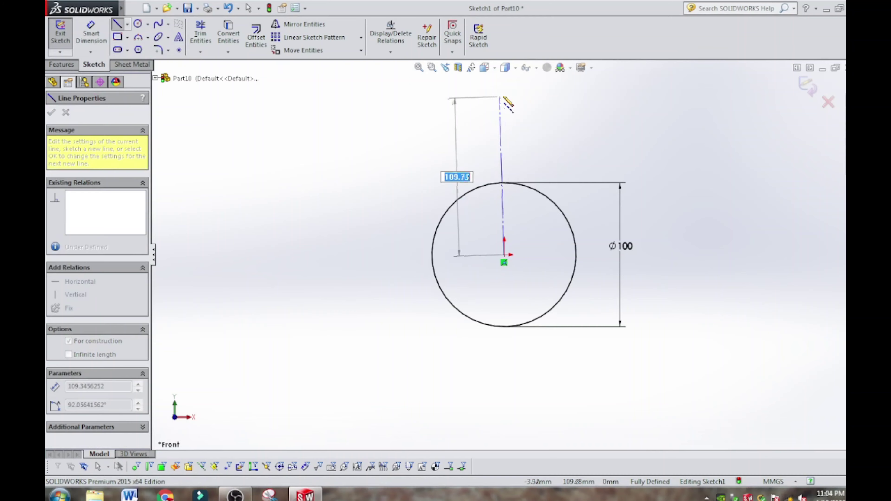
left_click(504, 94)
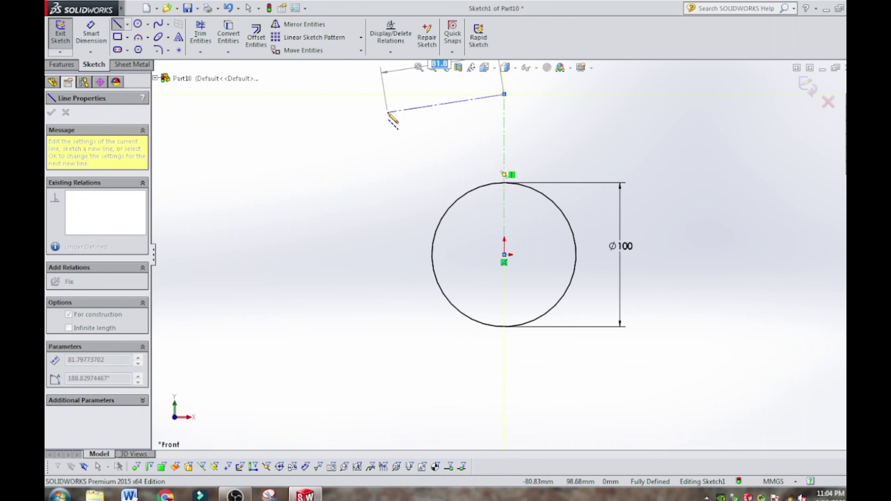
right_click(394, 112)
left_click(411, 119)
left_click(411, 113)
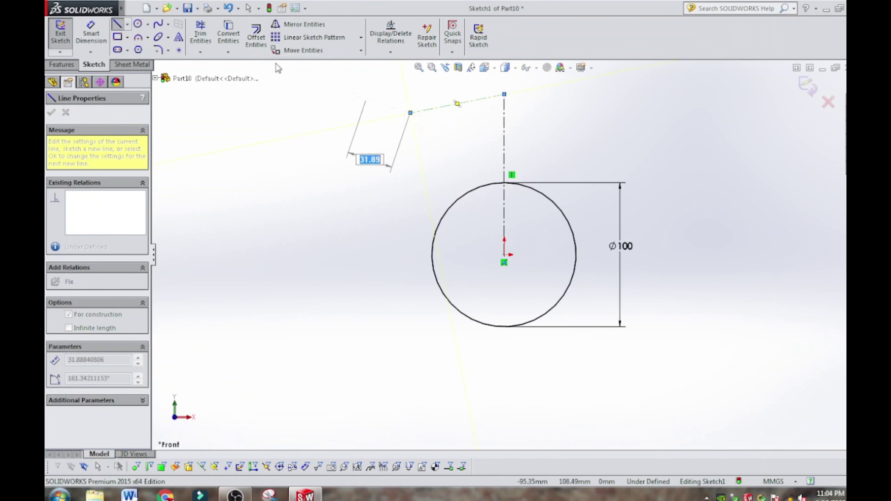
right_click(321, 118)
left_click(349, 125)
left_click_drag(465, 79, 363, 198)
key("Delete")
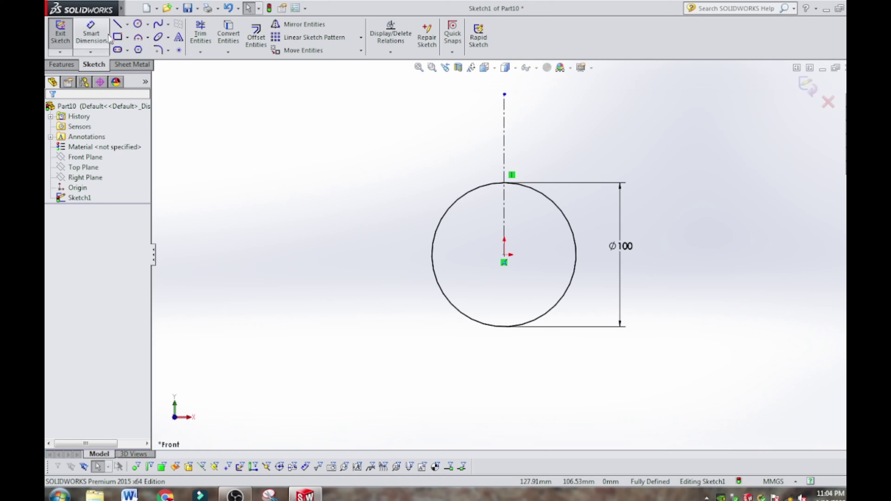
Step: Sketch a short horizontal line from the centerline with a slanted line down to the circle
left_click(124, 25)
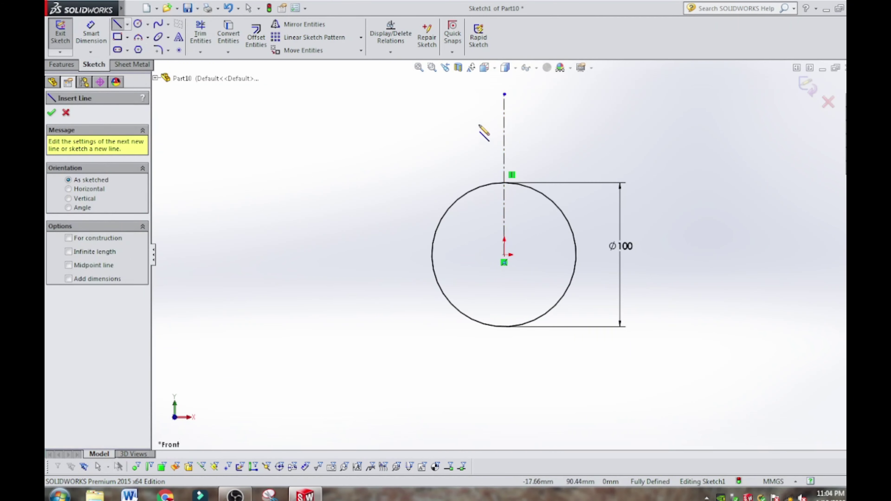
left_click(504, 132)
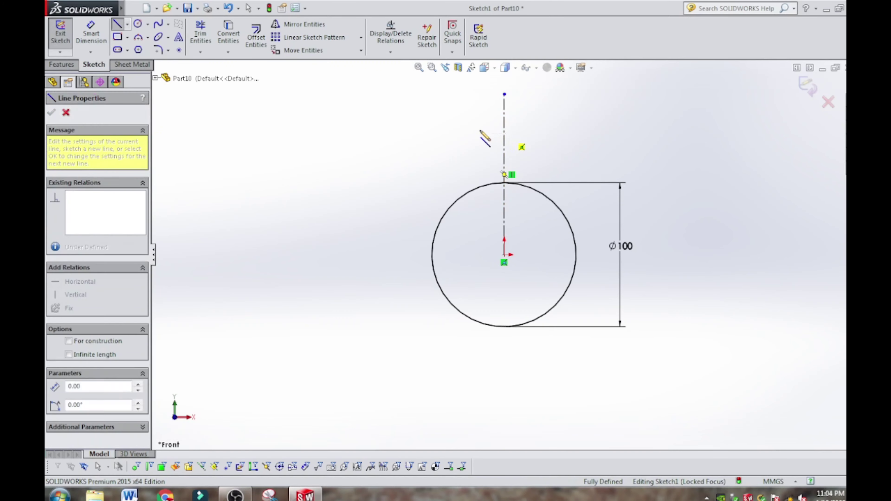
left_click(480, 133)
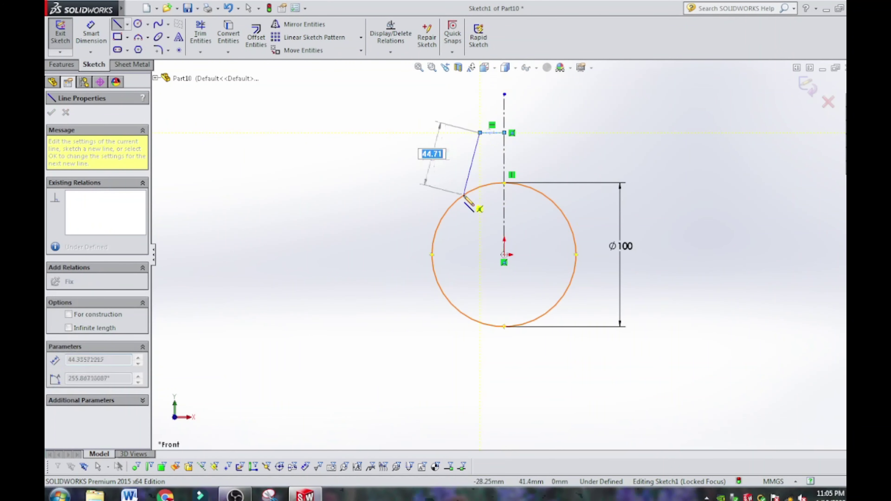
right_click(410, 172)
left_click(417, 176)
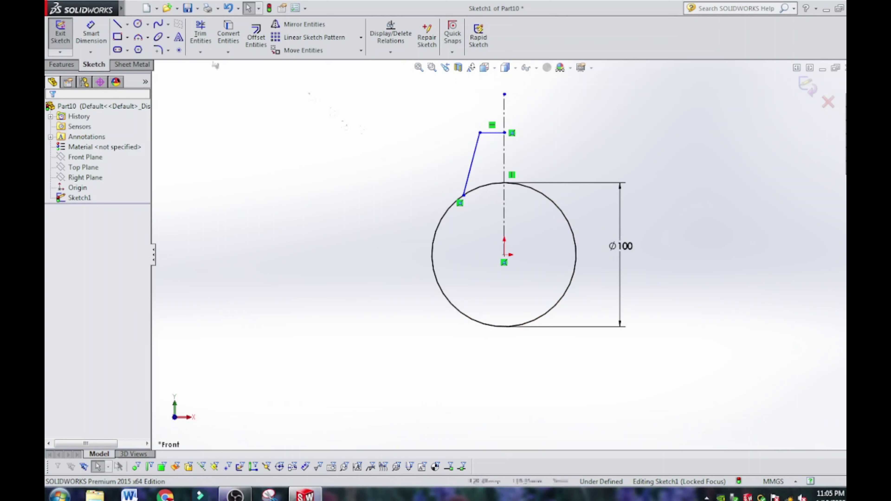
Step: Dimension the short horizontal top line to 5 mm
left_click(100, 36)
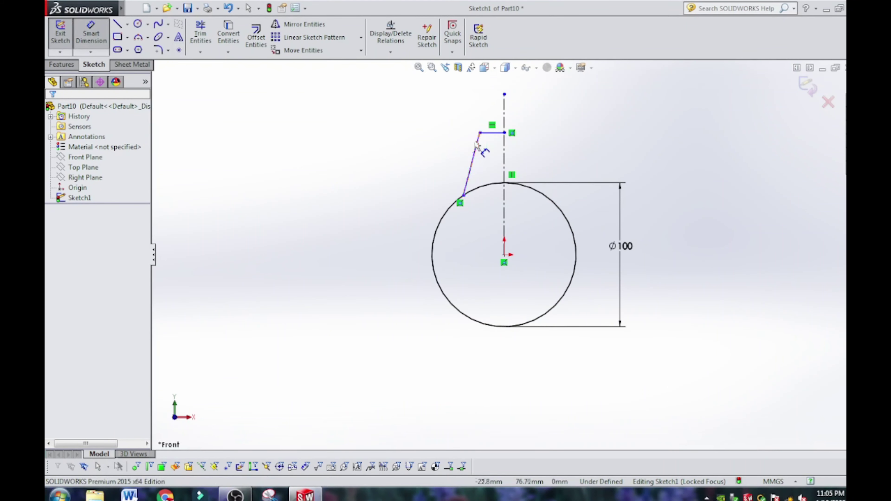
left_click(480, 133)
left_click(504, 133)
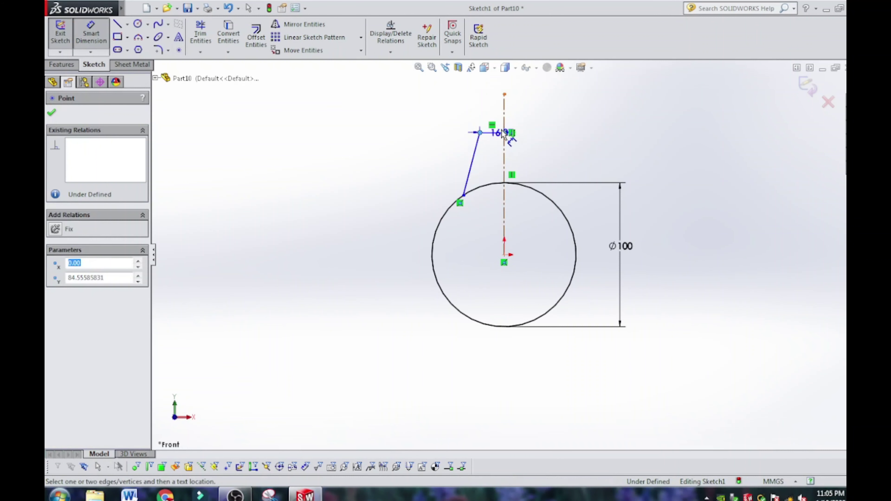
left_click(494, 111)
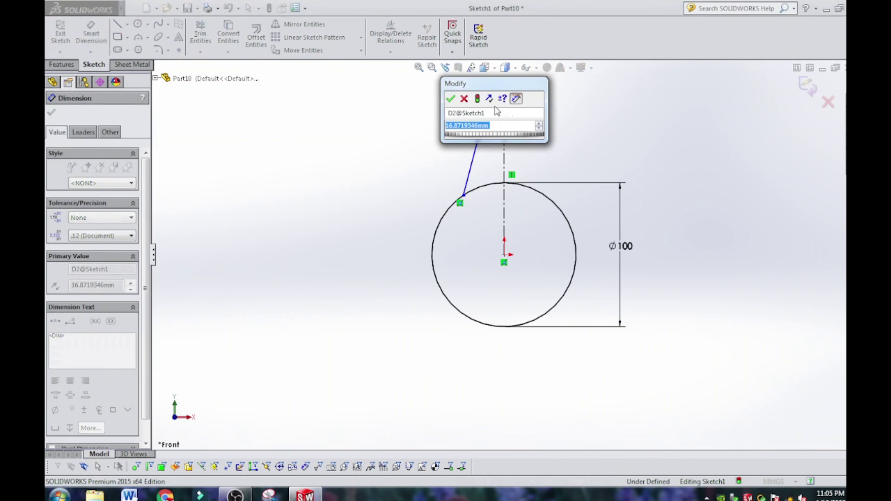
type("5")
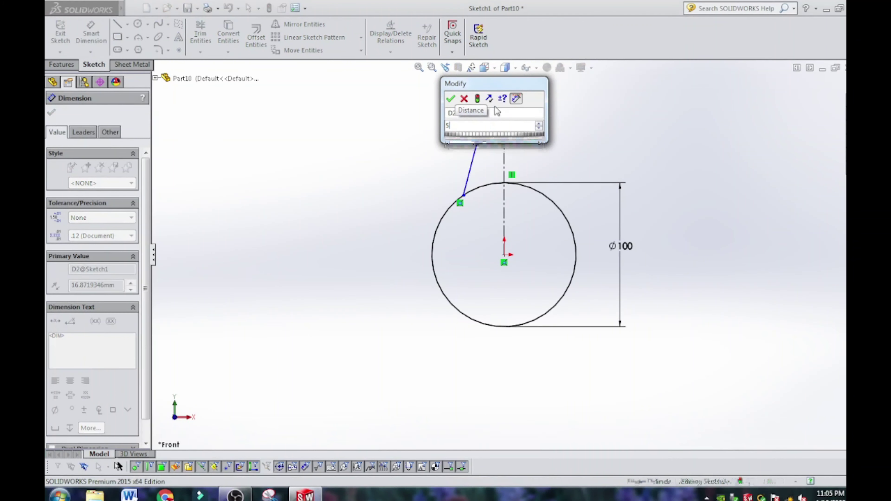
key("Return")
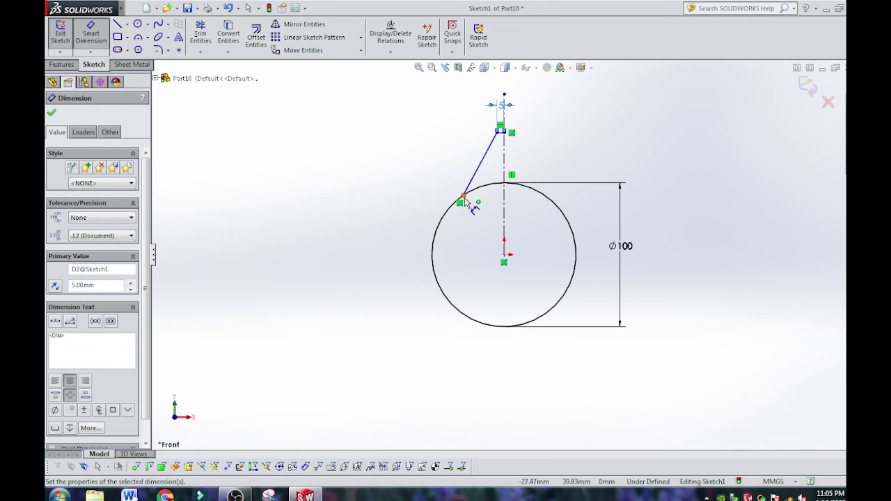
Step: Dimension the slanted line's base offset from the centerline to 8.85 mm
left_click(464, 199)
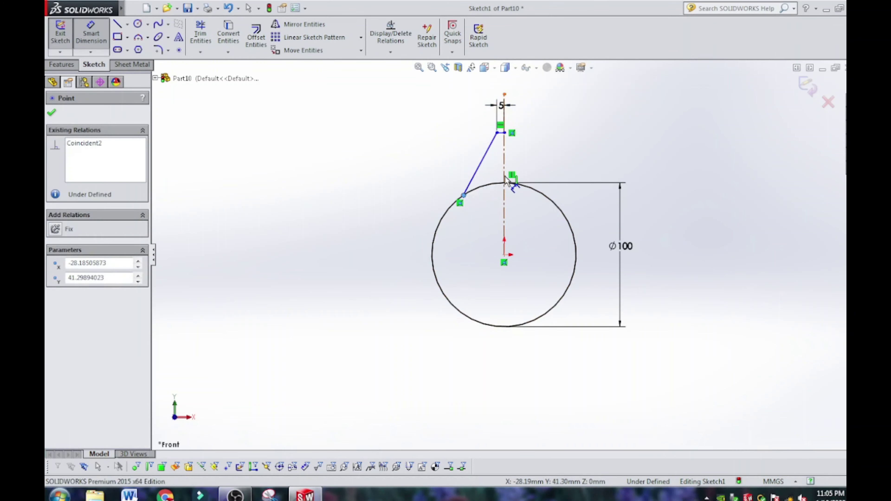
left_click(505, 178)
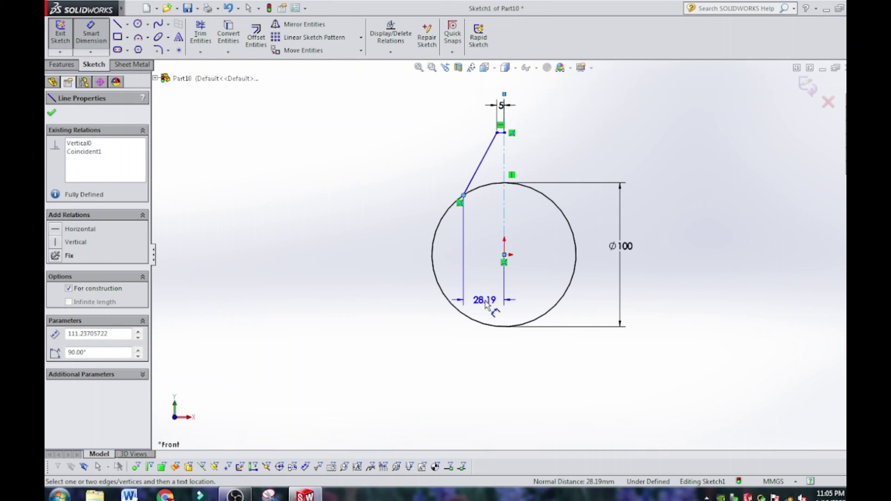
left_click(485, 304)
type("8")
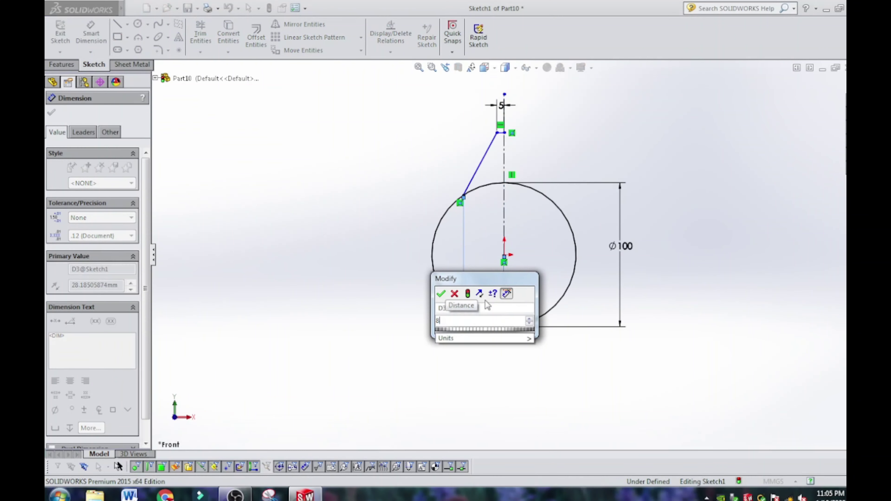
type(".85")
key("Return")
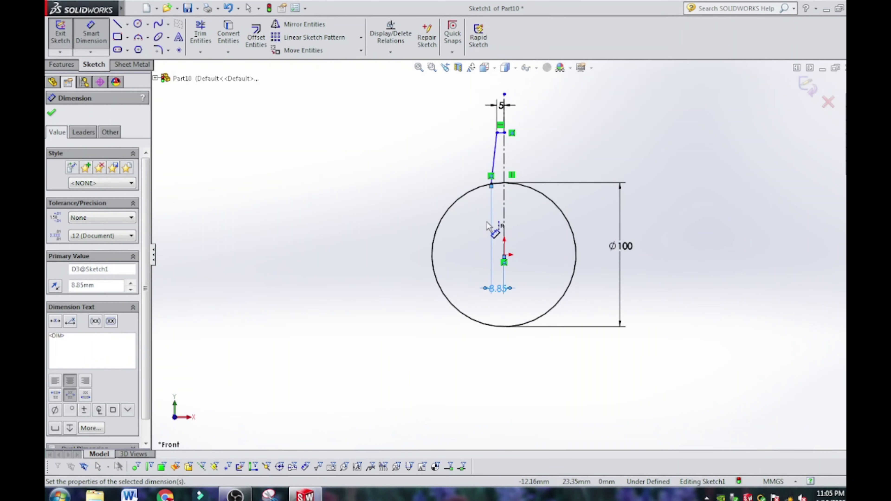
scroll(488, 225, "down", 3)
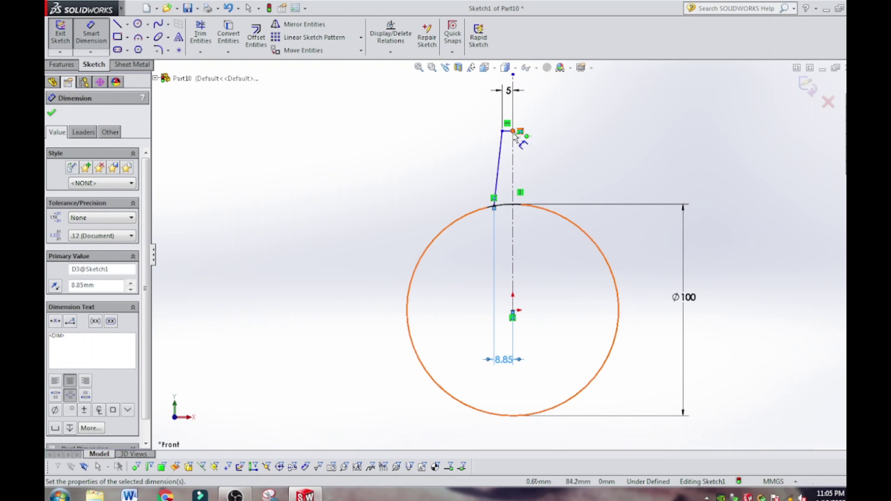
Step: Add the slanted edge's vertical height dimension, first 10 then changed to 20 mm
left_click(500, 145)
left_click(513, 147)
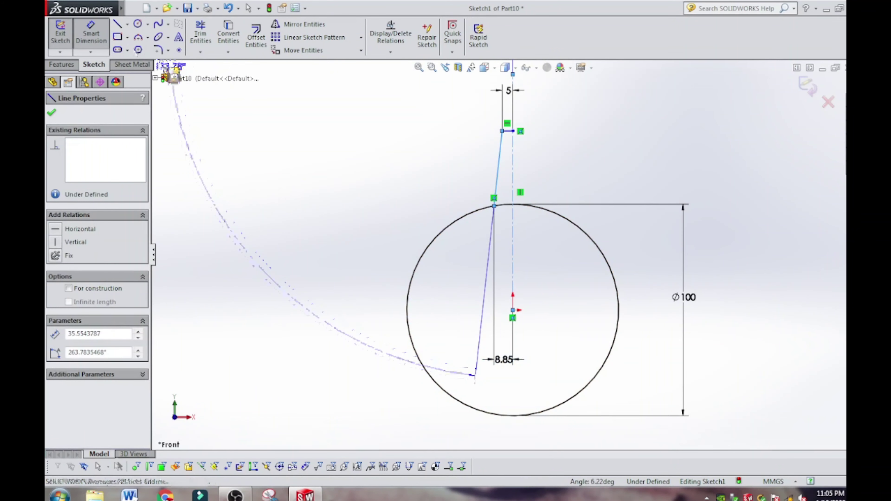
key("Escape")
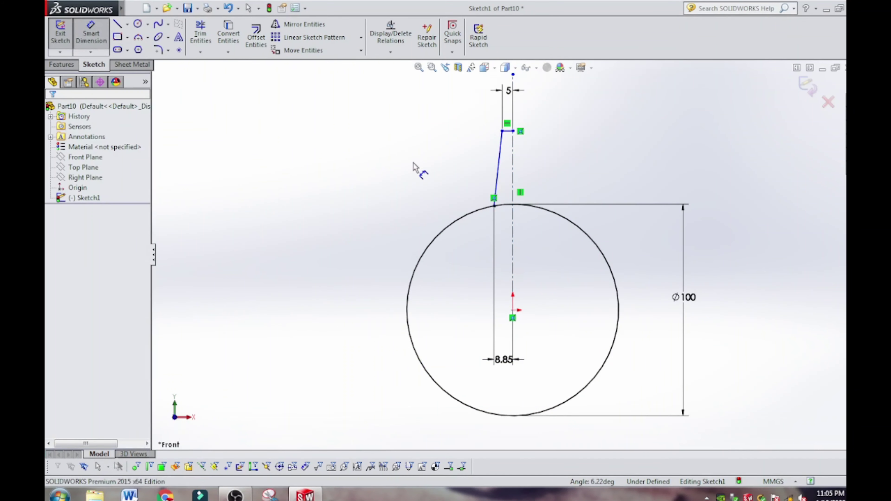
left_click(498, 172)
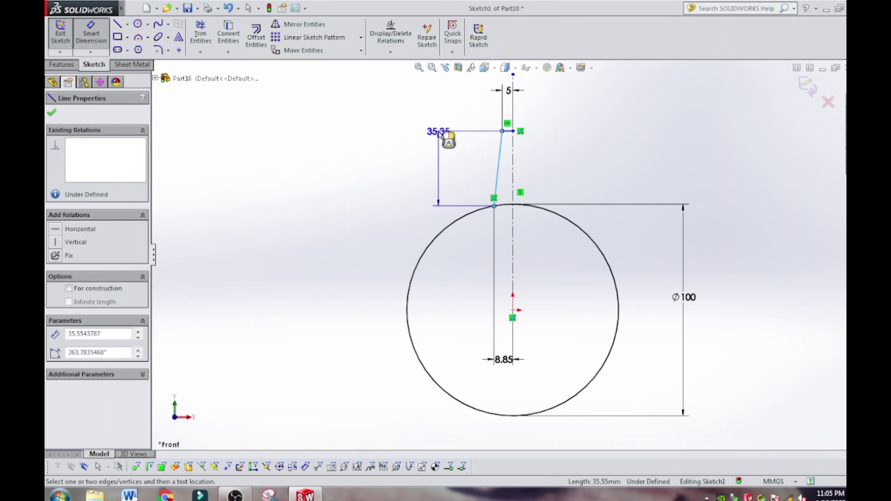
left_click(442, 138)
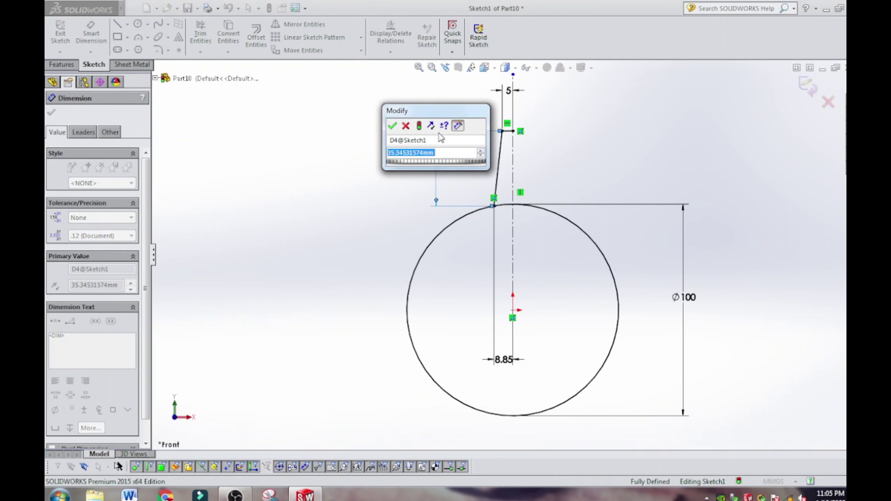
type("10")
key("Return")
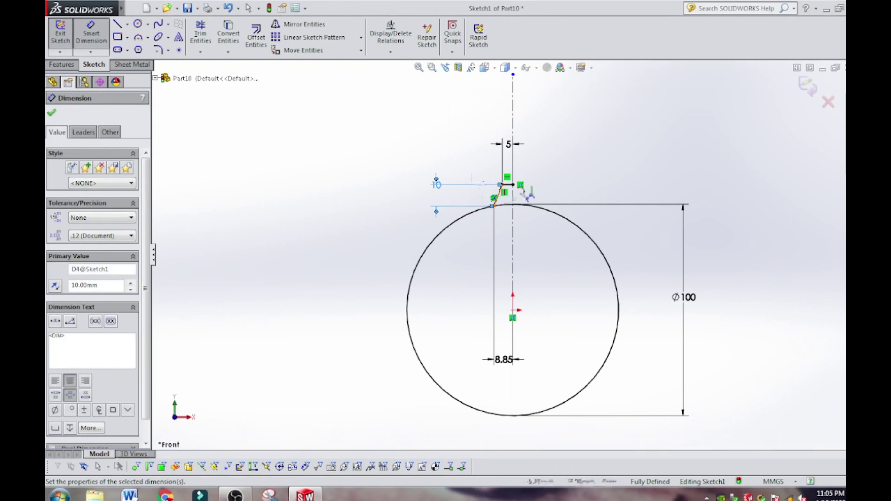
scroll(519, 193, "down", 3)
left_click(373, 192)
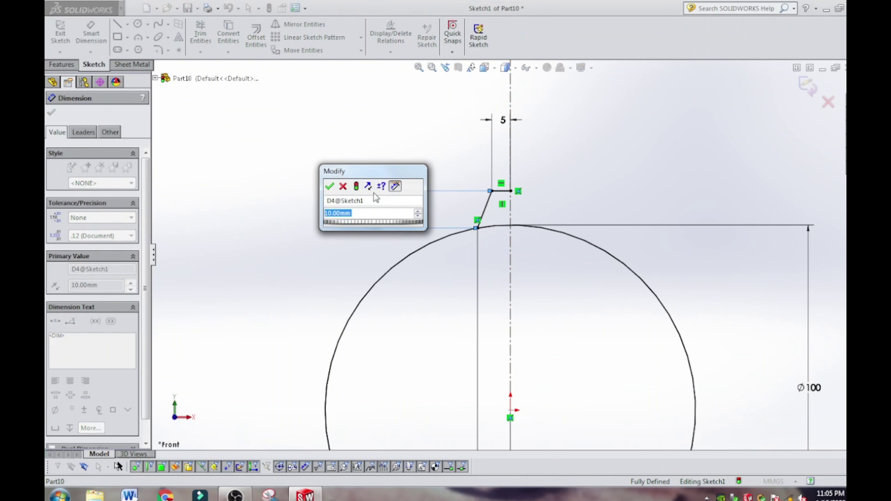
type("20")
key("Return")
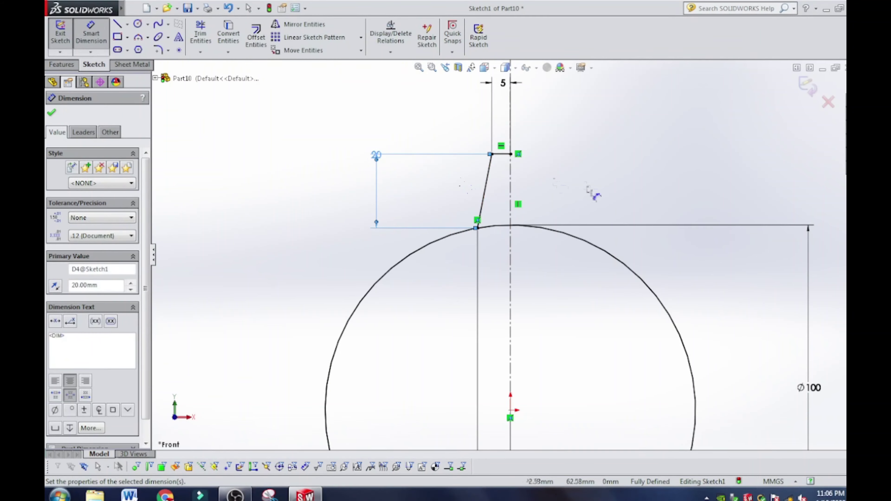
scroll(539, 220, "up", 3)
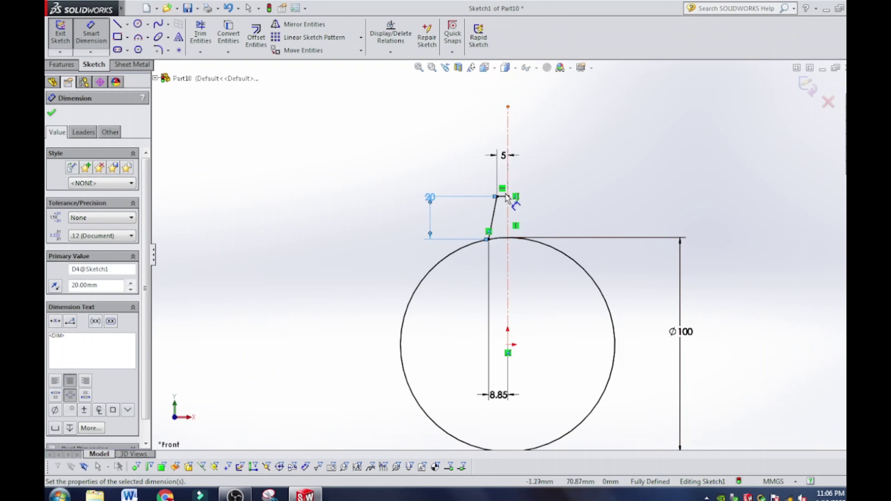
Step: Mirror the half-tooth lines about the vertical centerline into a full trapezoidal tooth
right_click(202, 107)
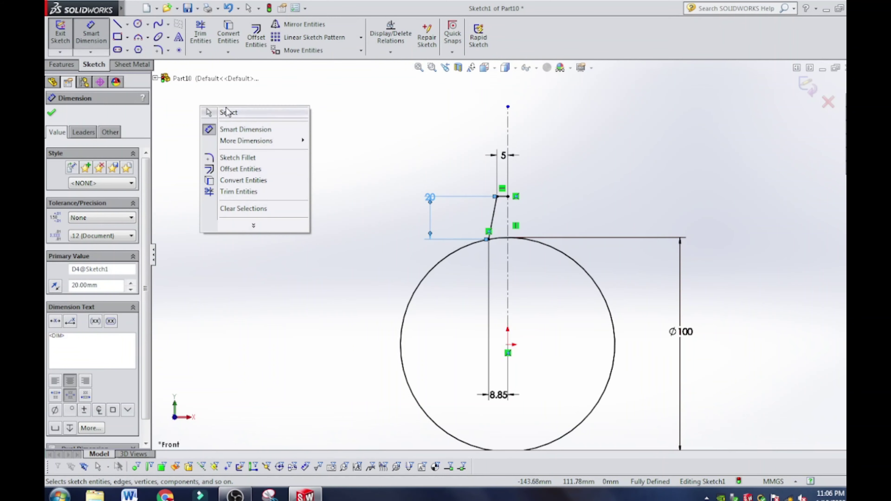
left_click(228, 112)
left_click_drag(540, 170, 468, 234)
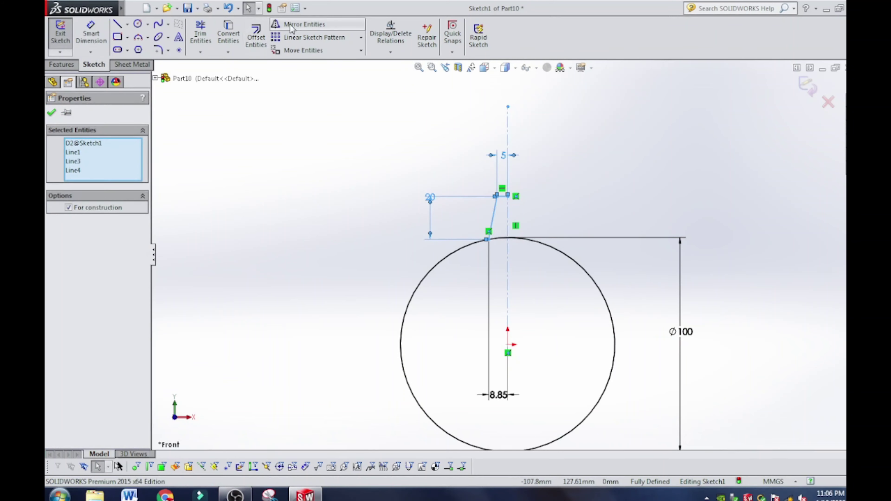
left_click(304, 24)
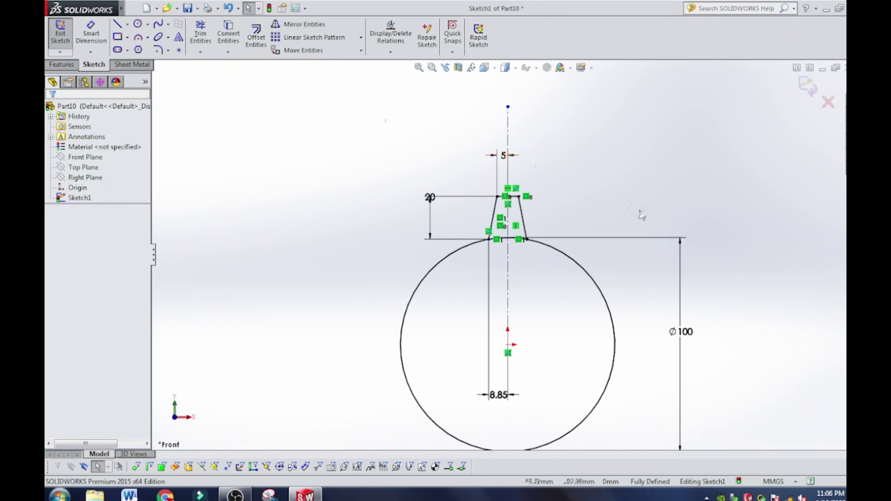
scroll(504, 225, "down", 5)
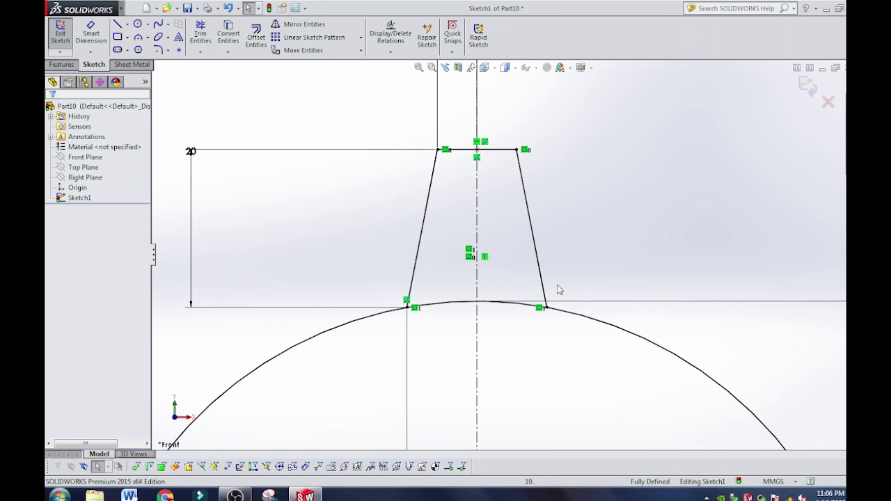
Step: Start a Linear Sketch Pattern, then reopen the sketch pattern type list
scroll(527, 249, "up", 4)
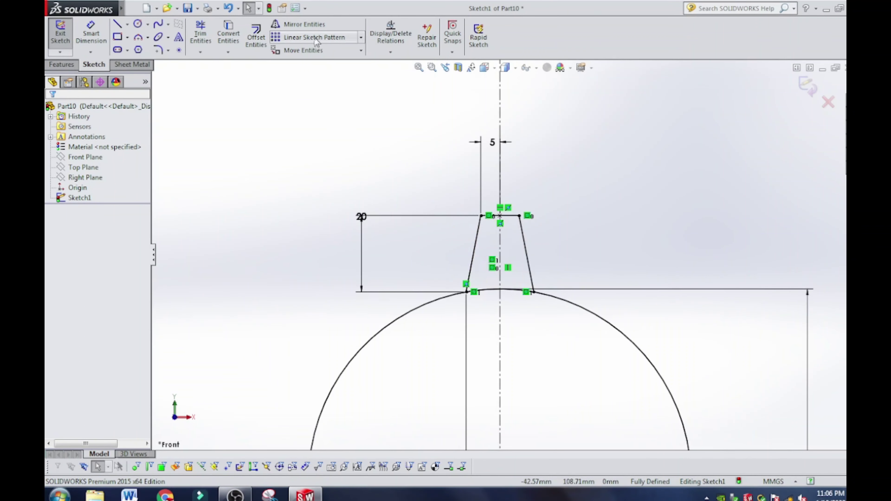
left_click(360, 39)
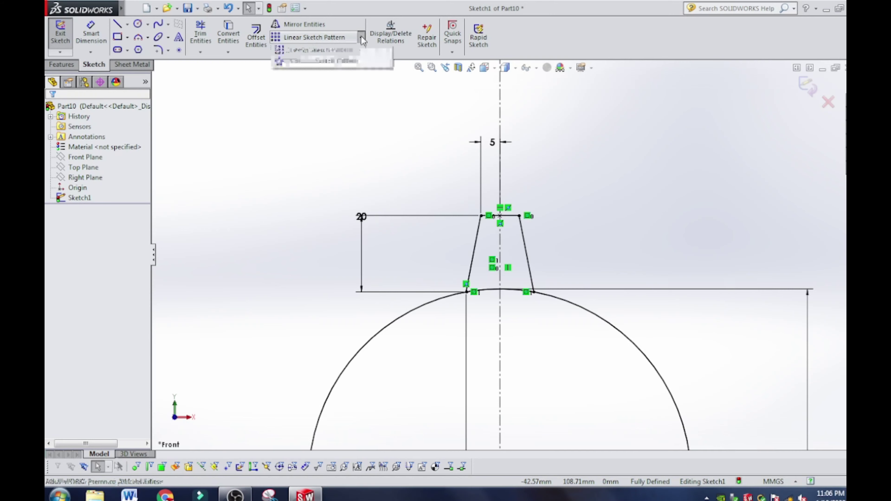
left_click(331, 50)
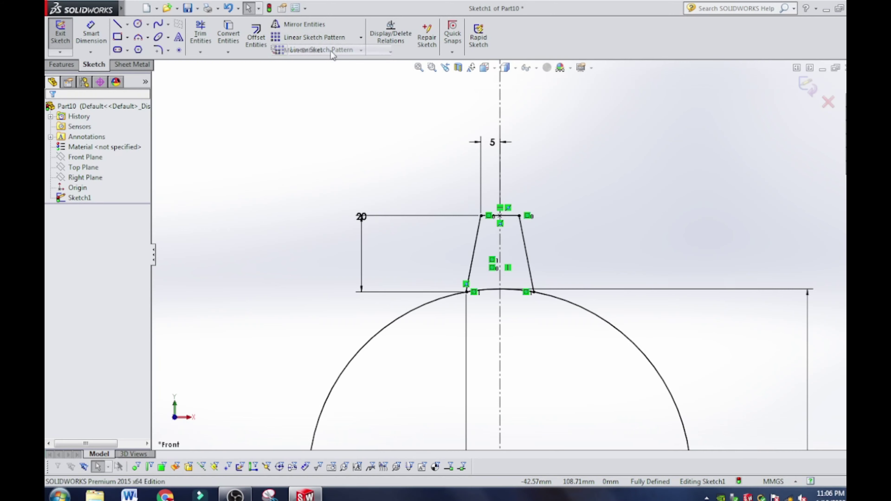
left_click(361, 37)
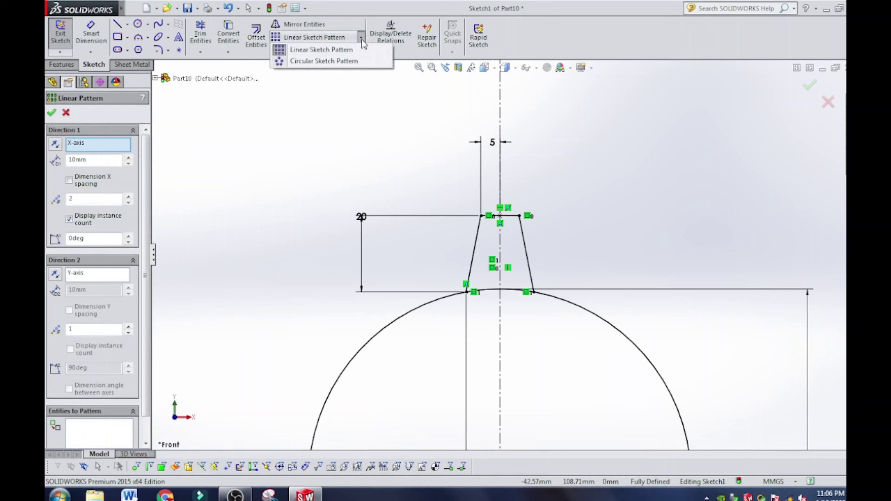
Step: Switch to Circular Sketch Pattern using the circle's centre as the rotation point
left_click(312, 51)
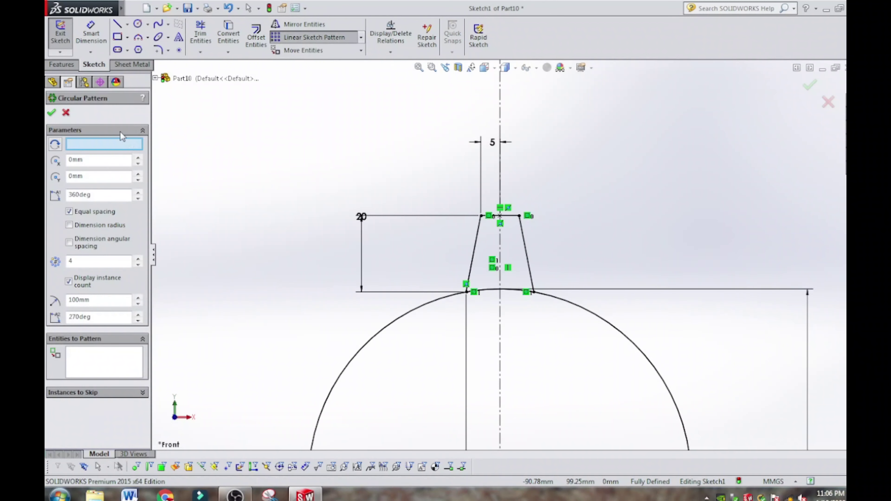
key("f")
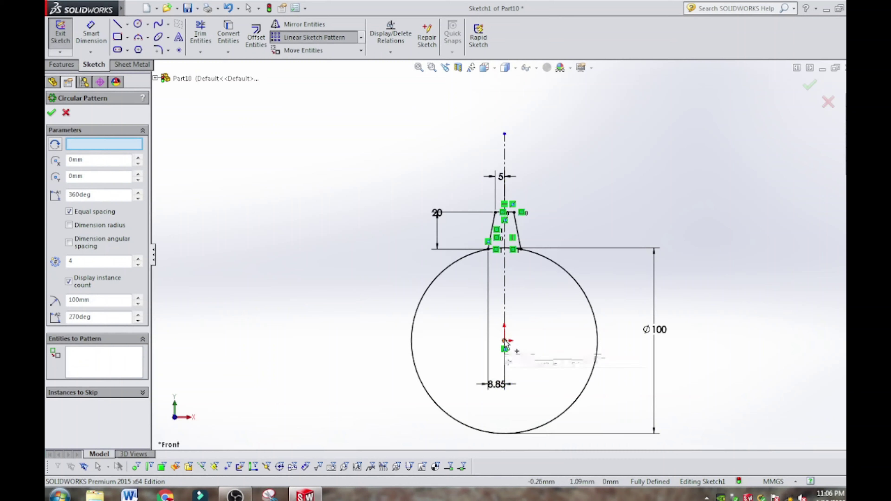
left_click(109, 145)
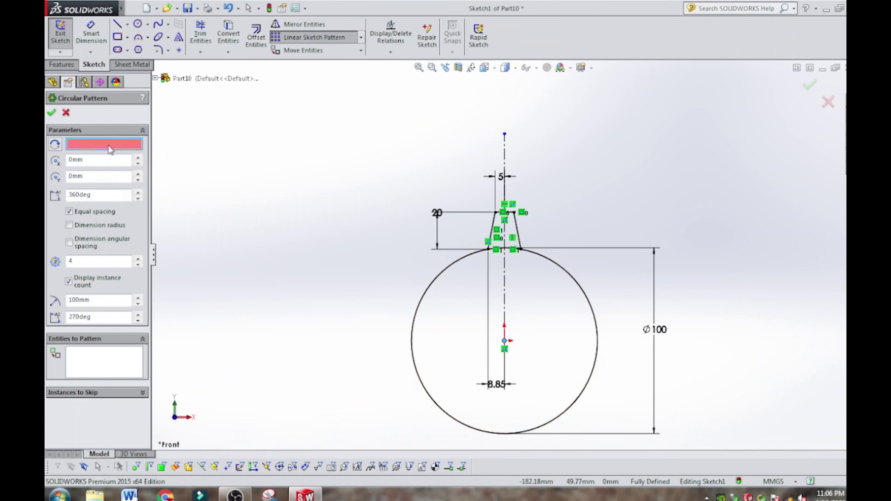
left_click(451, 269)
left_click(101, 362)
right_click(101, 361)
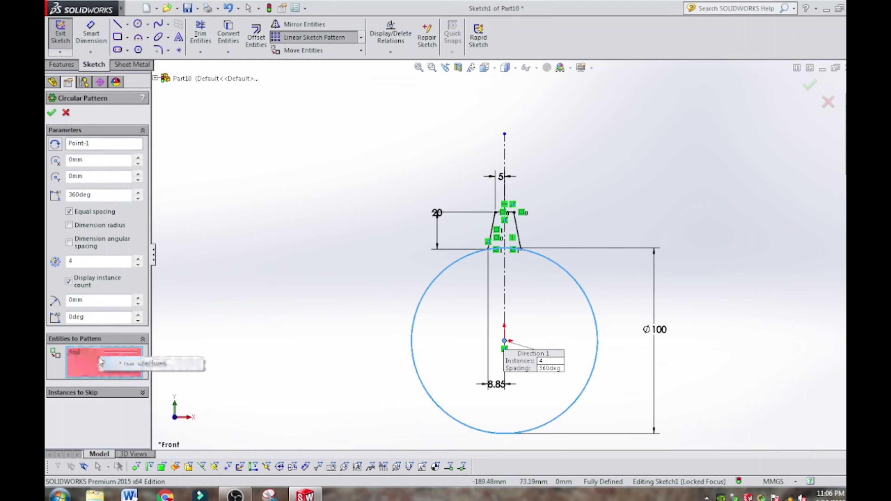
left_click(121, 365)
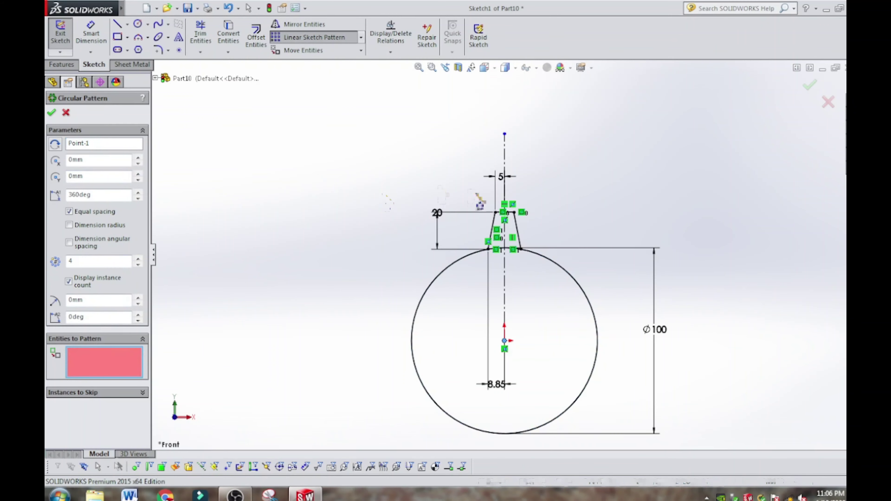
Step: Pattern the three tooth lines into 20 equally spaced instances
scroll(510, 252, "down", 2)
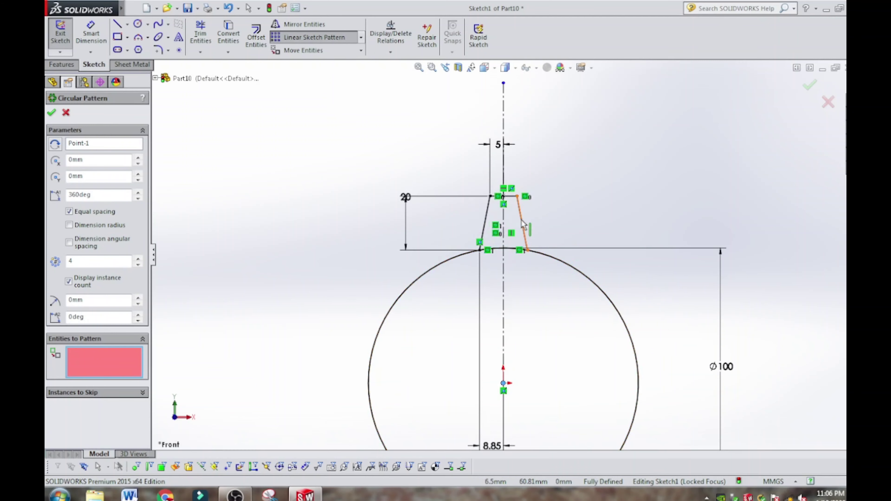
left_click(523, 228)
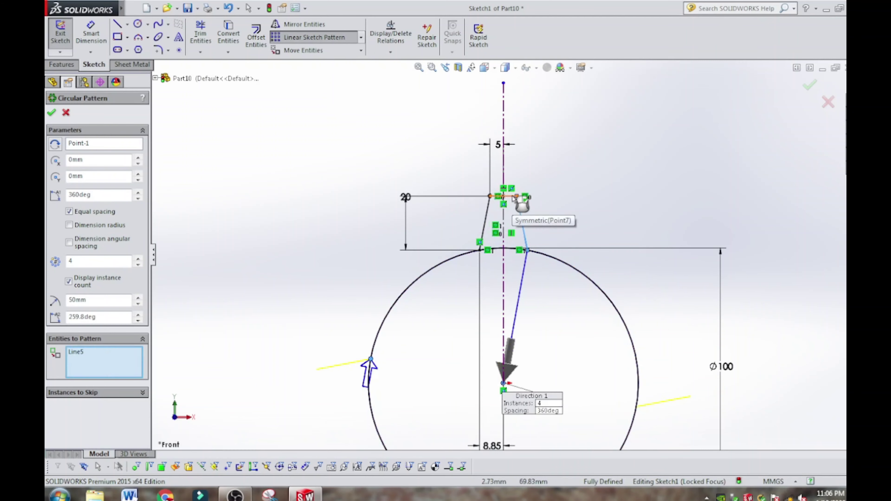
left_click(488, 209)
left_click(489, 210)
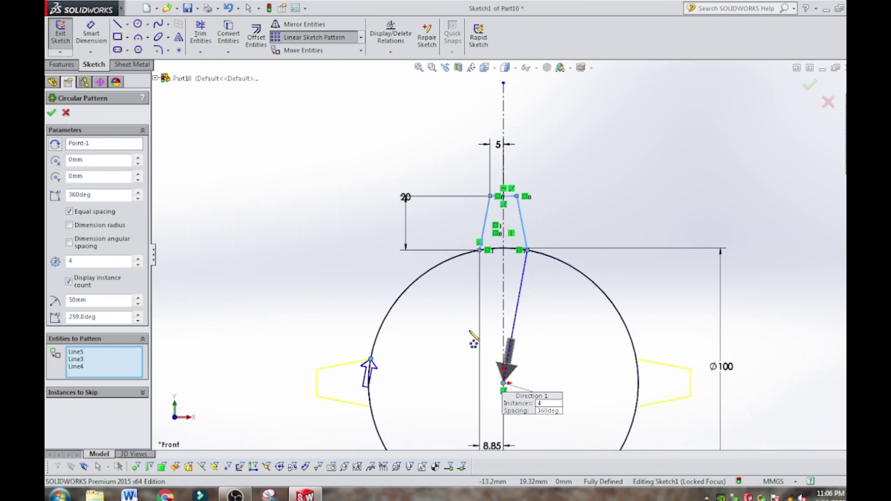
key("f")
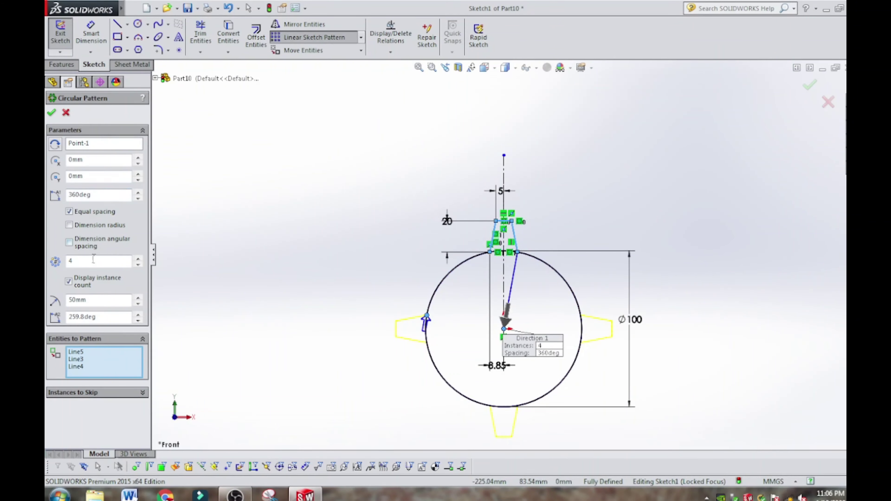
type("20")
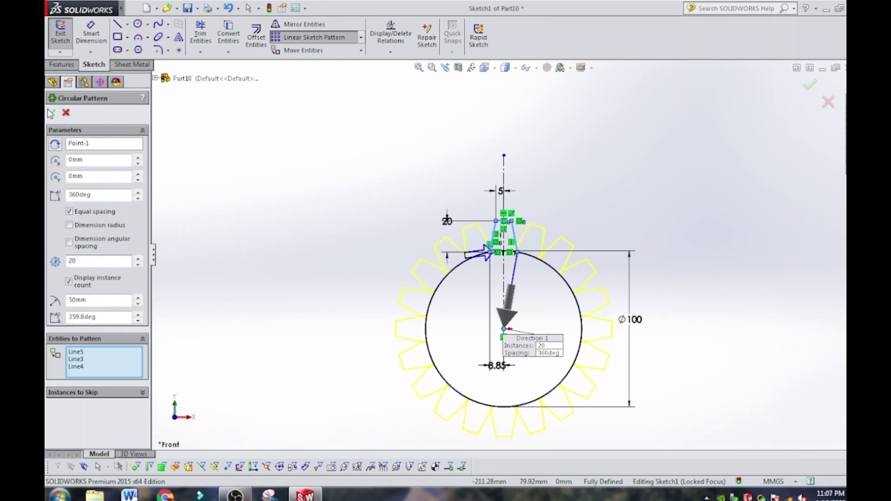
key("Return")
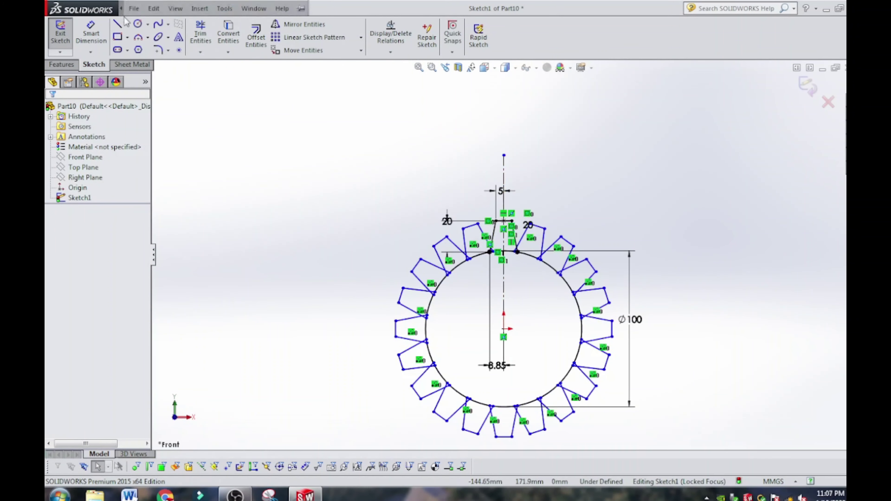
Step: Draw a 50 mm circle at the origin and fix it with a Ø50 diameter dimension
left_click(137, 23)
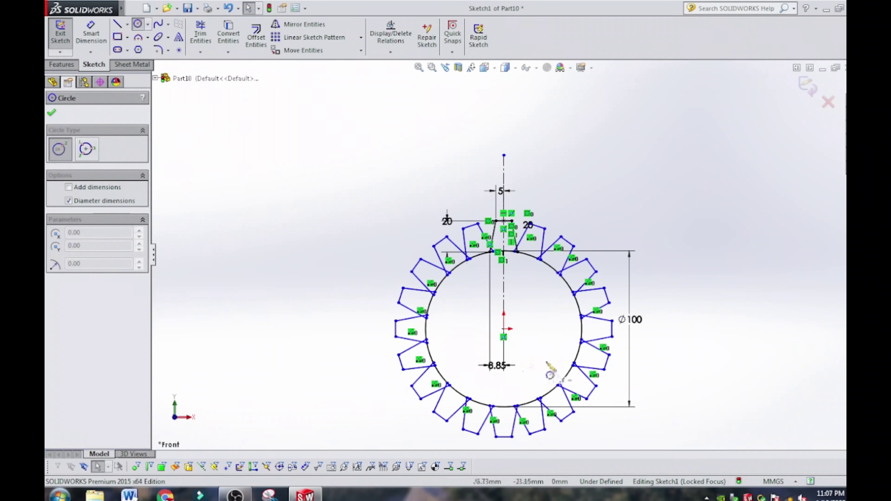
left_click(504, 330)
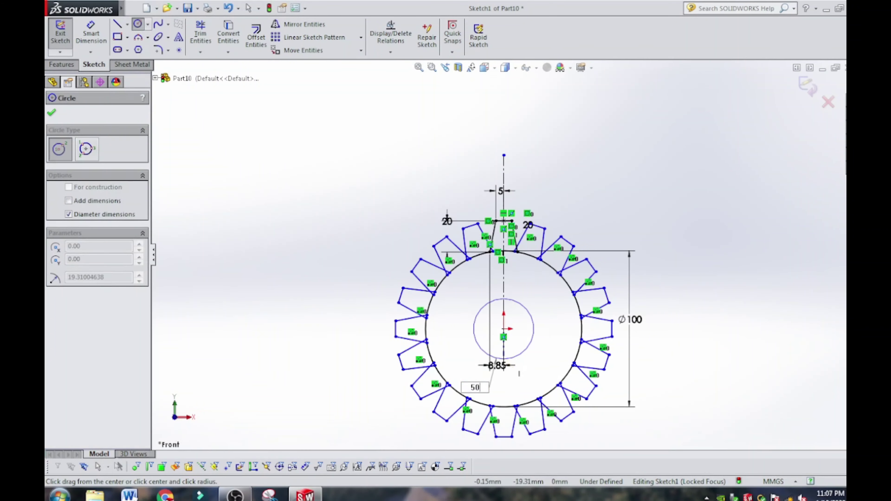
type("50")
key("Return")
left_click(91, 34)
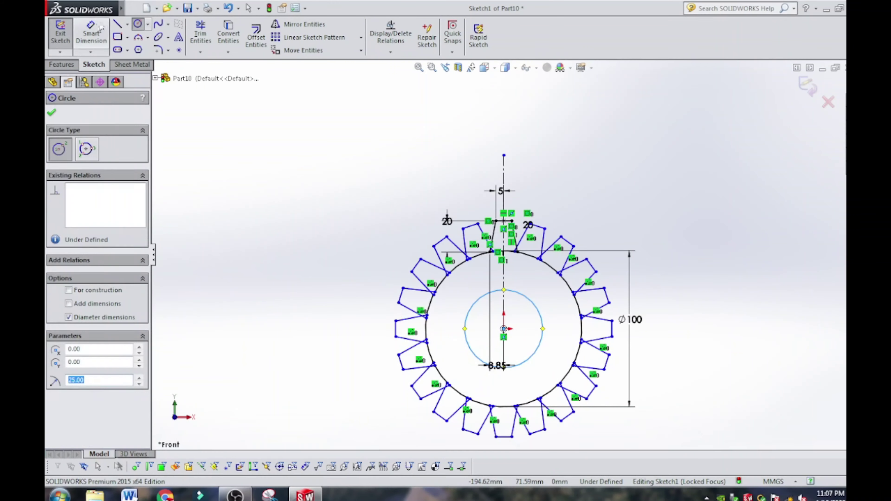
left_click(567, 368)
left_click(729, 380)
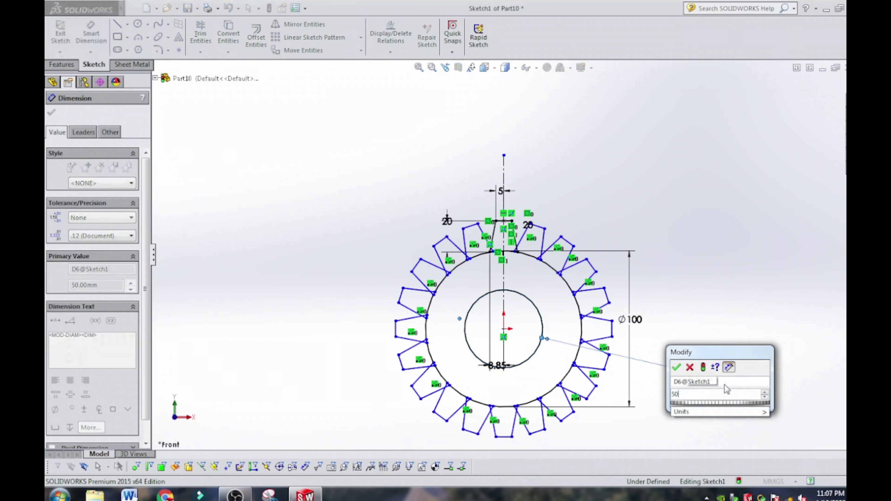
key("Return")
scroll(561, 315, "down", 3)
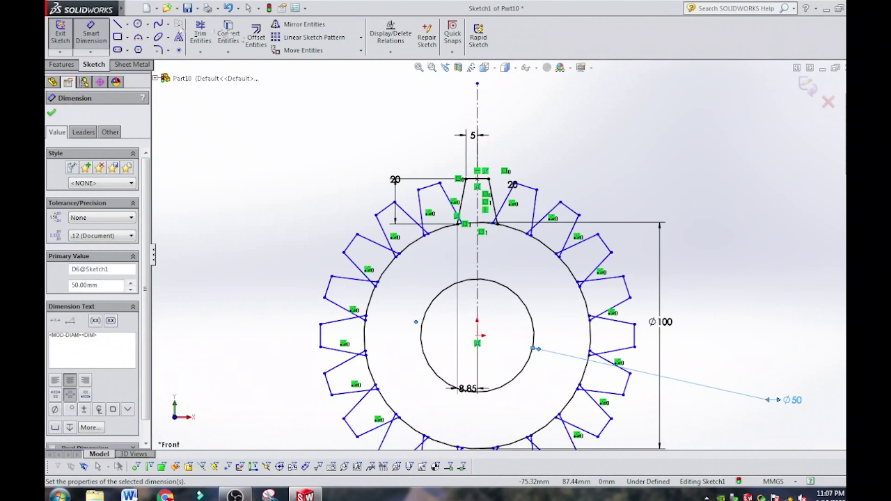
Step: Trial-trim the outer arc and tooth lines with Power trim, then undo the last trim
left_click(200, 33)
scroll(368, 259, "down", 3)
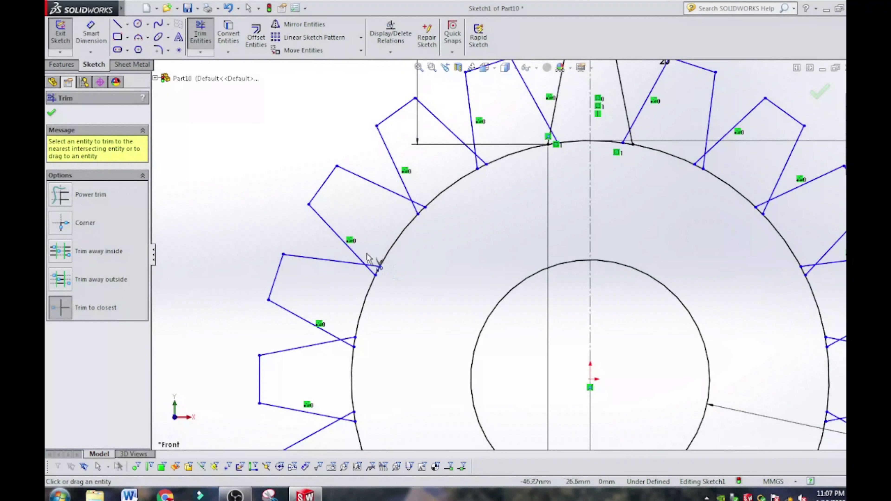
left_click_drag(367, 259, 434, 187)
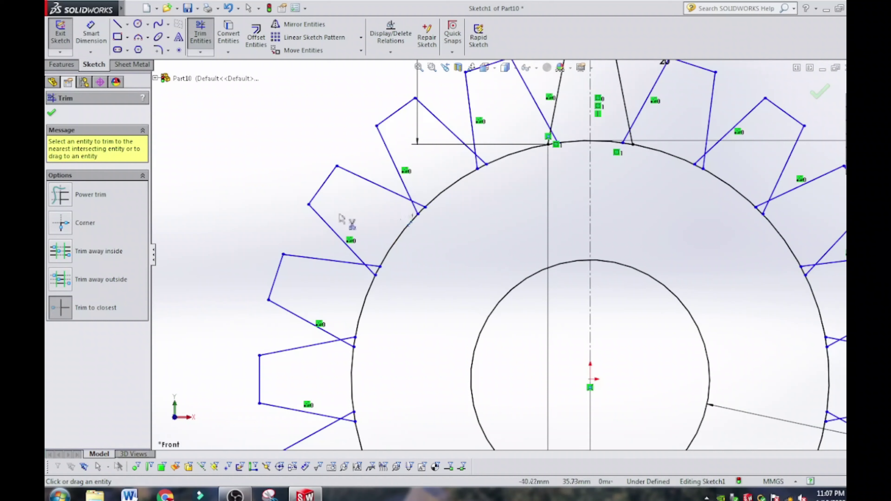
left_click(56, 202)
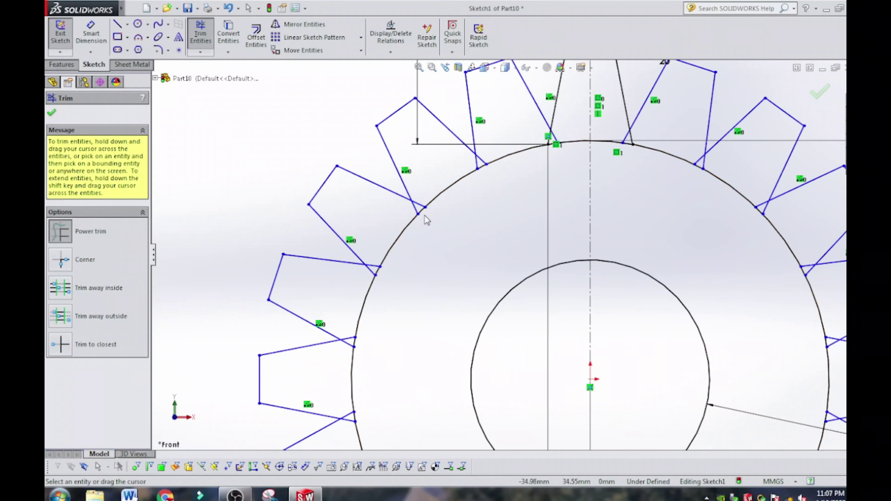
mouse_move(427, 220)
left_mouse_down()
mouse_move(407, 208)
mouse_move(420, 210)
mouse_move(428, 182)
left_mouse_up()
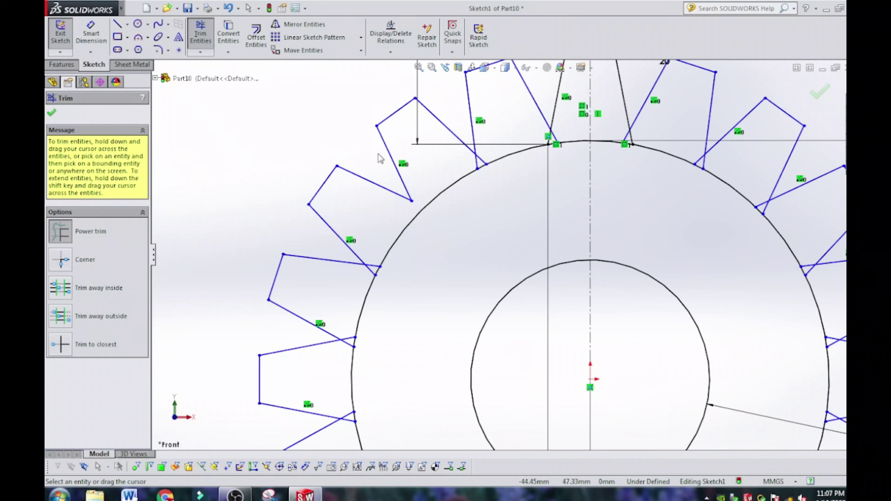
mouse_move(456, 171)
left_mouse_down()
mouse_move(548, 134)
mouse_move(641, 138)
mouse_move(718, 163)
left_mouse_up()
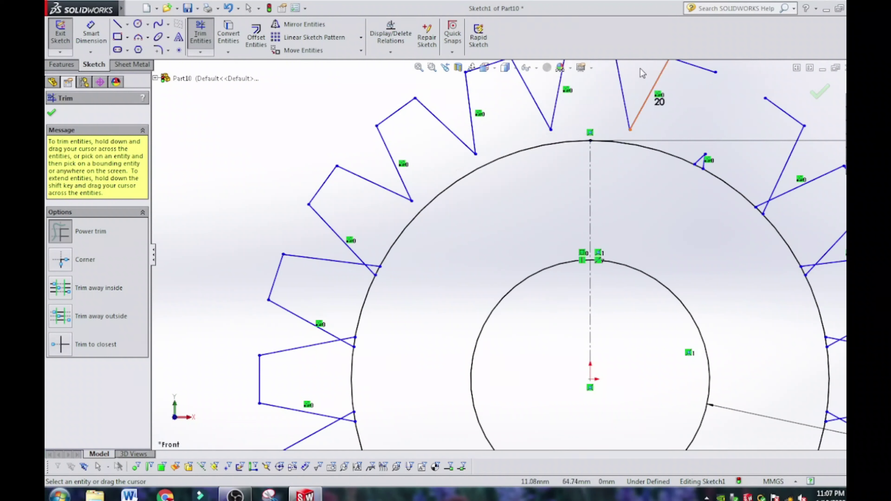
left_click(228, 8)
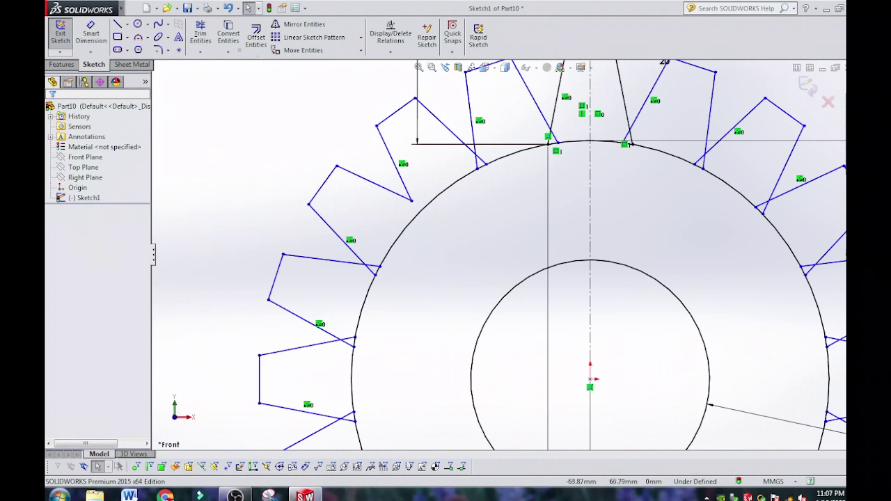
Step: Sweep-trim more tooth line ends at the circle, cancel the trims, and restart Trim Entities
left_click(210, 39)
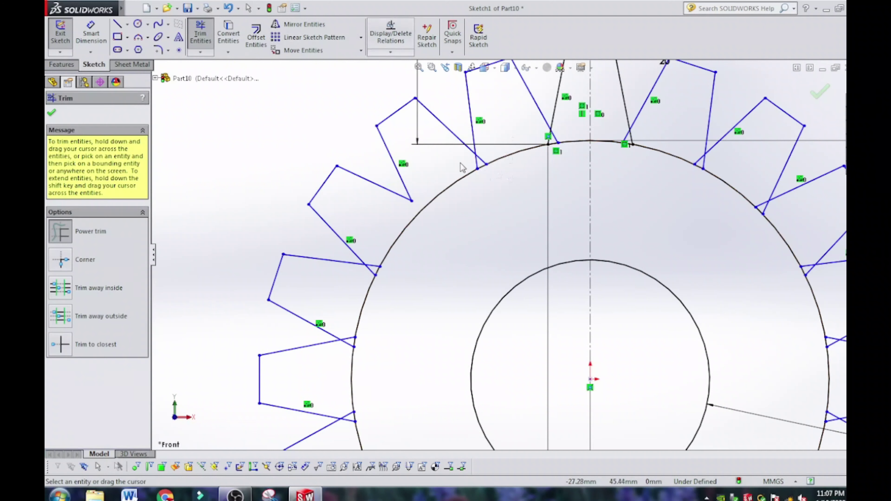
mouse_move(461, 162)
left_mouse_down()
mouse_move(488, 162)
mouse_move(545, 134)
mouse_move(595, 130)
mouse_move(635, 144)
left_mouse_up()
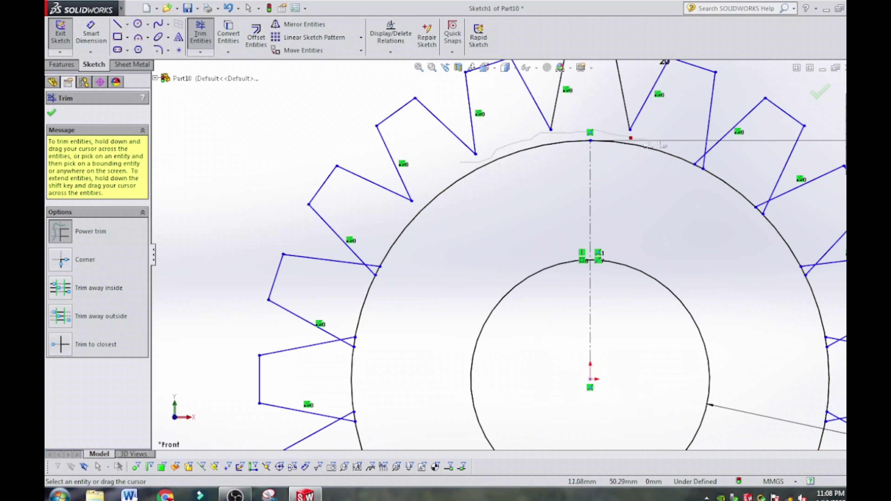
left_click_drag(688, 154, 775, 209)
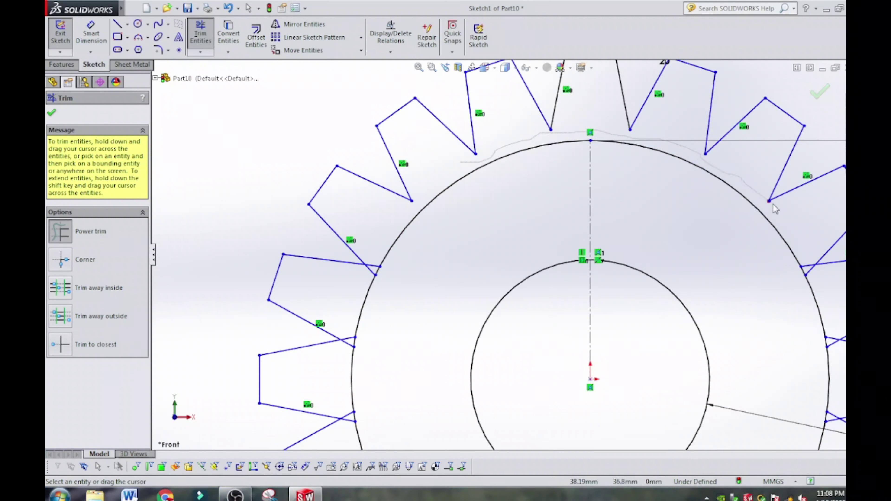
left_click_drag(816, 280, 842, 377)
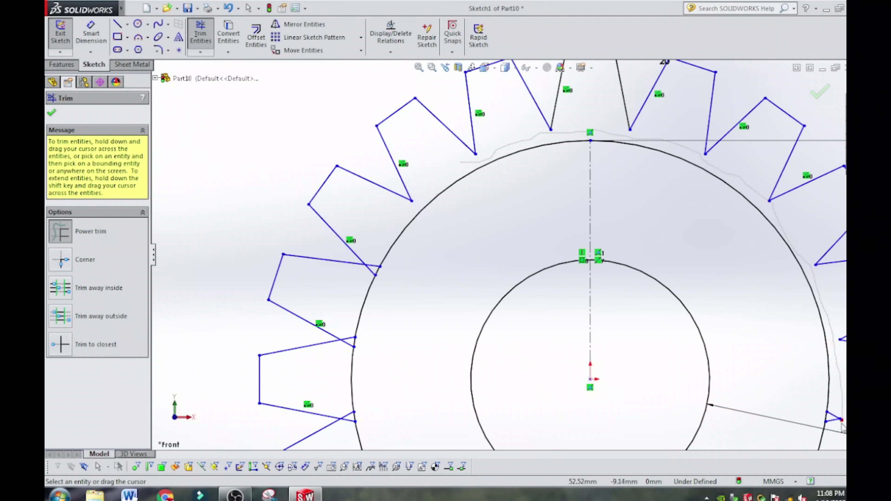
left_click_drag(839, 431, 837, 434)
key("Escape")
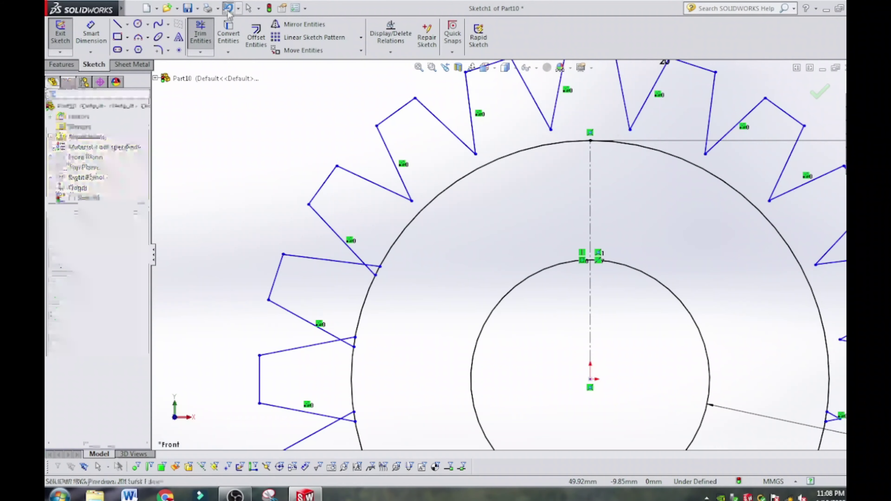
left_click(829, 402)
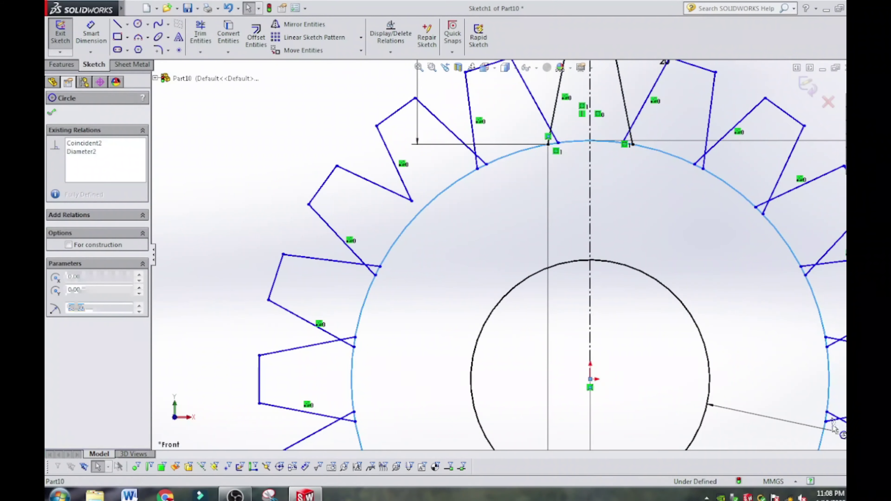
key("Escape")
left_click(807, 425)
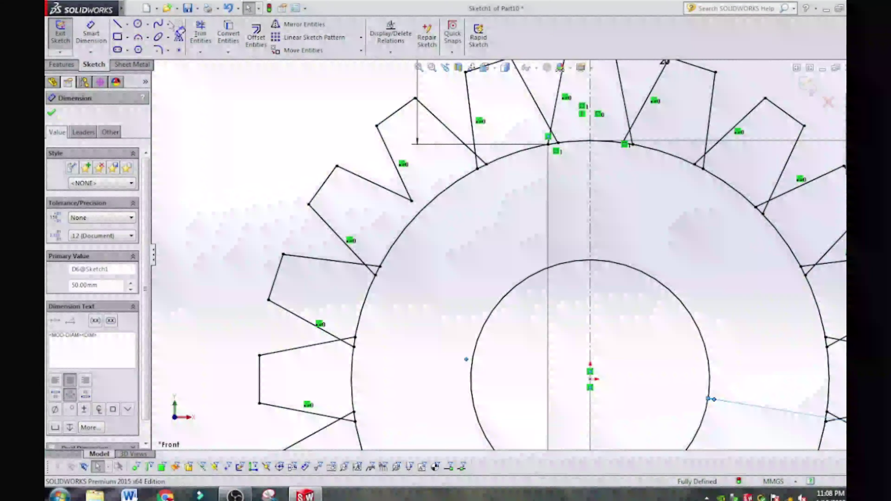
left_click(194, 35)
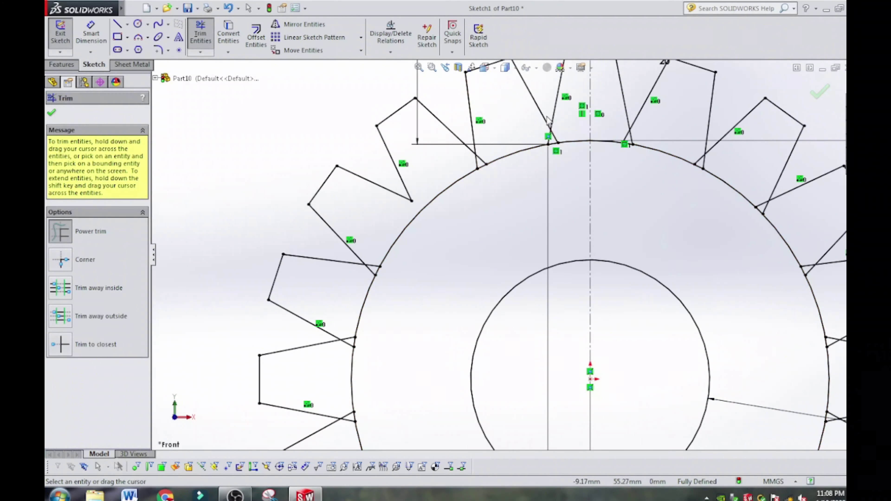
Step: Power-trim the tooth base segments and the outer-circle arcs between teeth
left_click_drag(600, 131, 707, 164)
left_click_drag(762, 200, 785, 228)
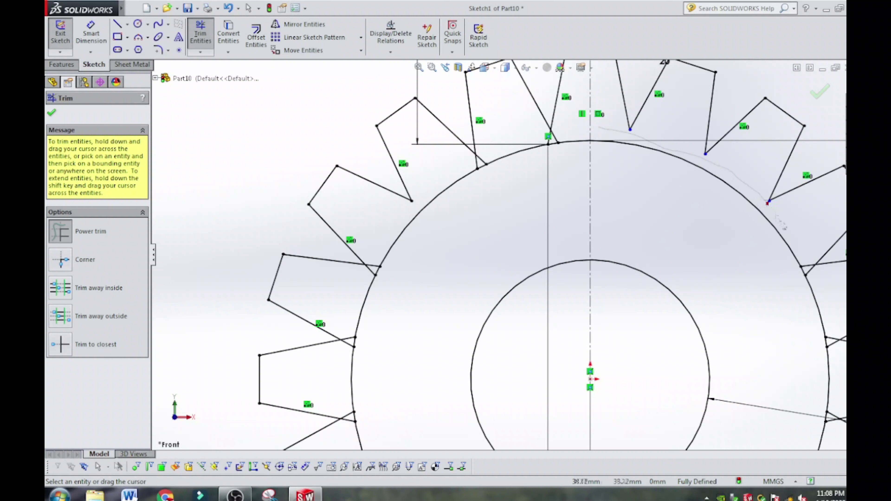
left_click_drag(808, 267, 836, 363)
scroll(807, 383, "up", 3)
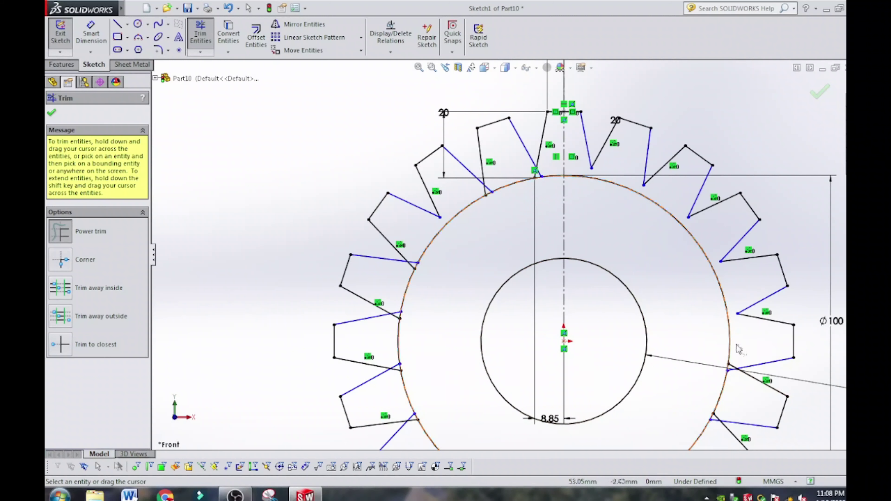
mouse_move(736, 346)
left_mouse_down()
mouse_move(738, 391)
mouse_move(718, 421)
mouse_move(682, 417)
left_mouse_up()
scroll(682, 418, "up", 3)
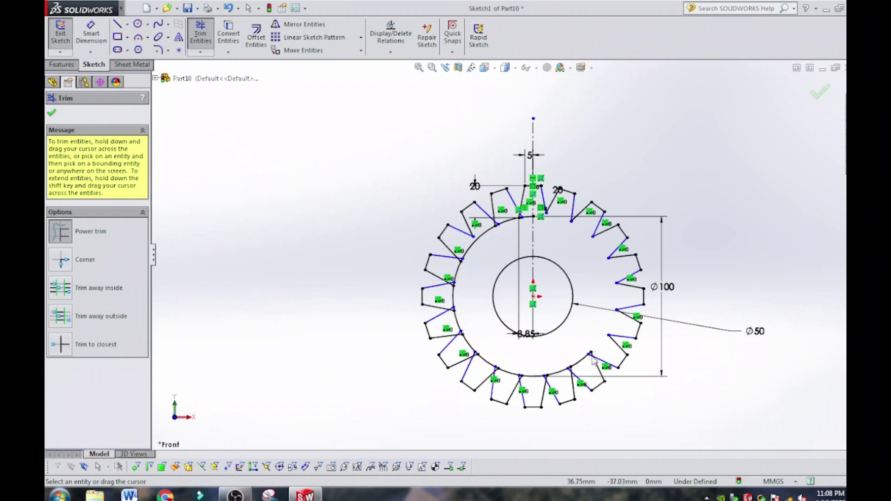
left_click_drag(595, 352, 590, 361)
scroll(583, 368, "down", 5)
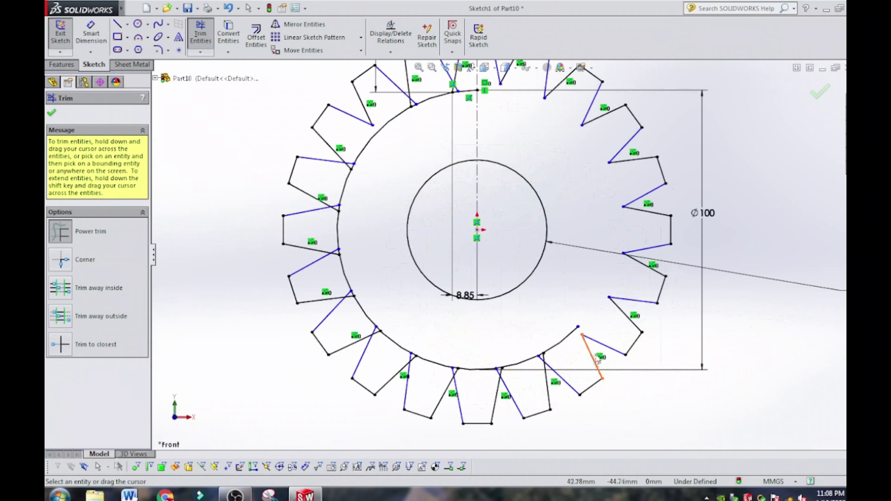
mouse_move(488, 288)
left_mouse_down()
mouse_move(507, 334)
mouse_move(480, 347)
mouse_move(322, 368)
left_mouse_up()
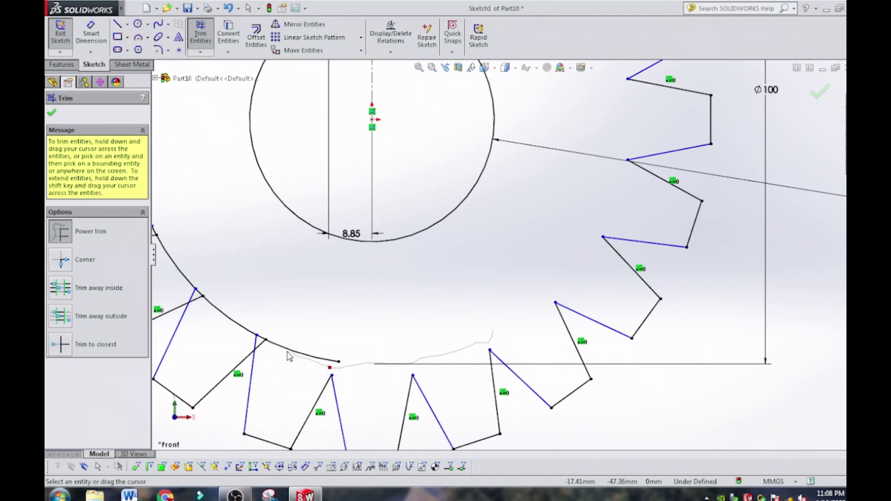
mouse_move(261, 350)
left_mouse_down()
mouse_move(211, 320)
mouse_move(192, 293)
left_mouse_up()
Step: Trim the remaining outer arcs, tooth overhangs and vertical line across the whole gear
key("z")
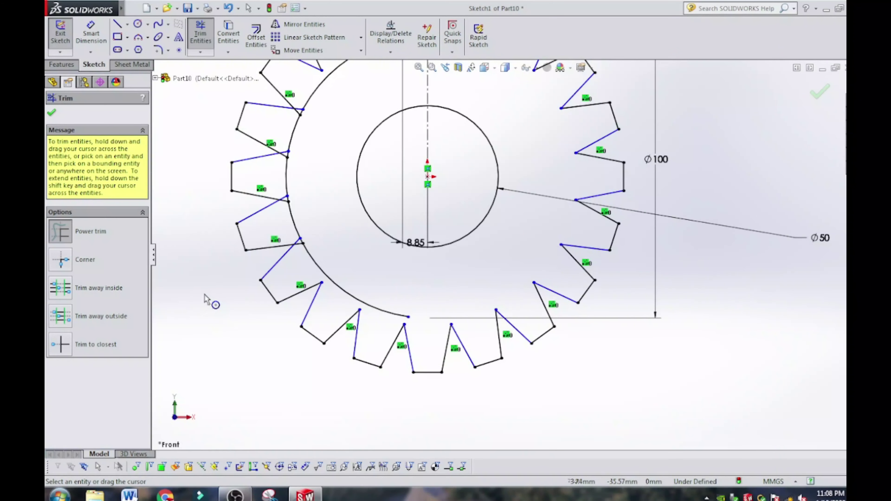
key("z")
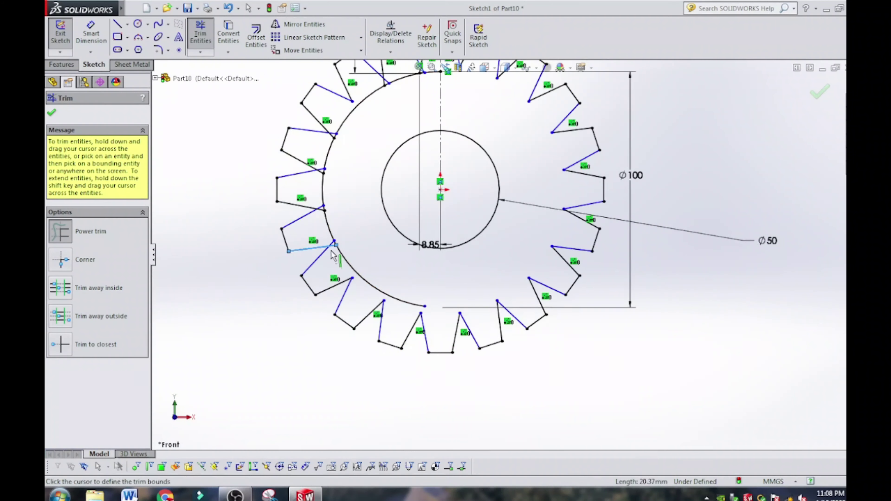
scroll(332, 256, "down", 5)
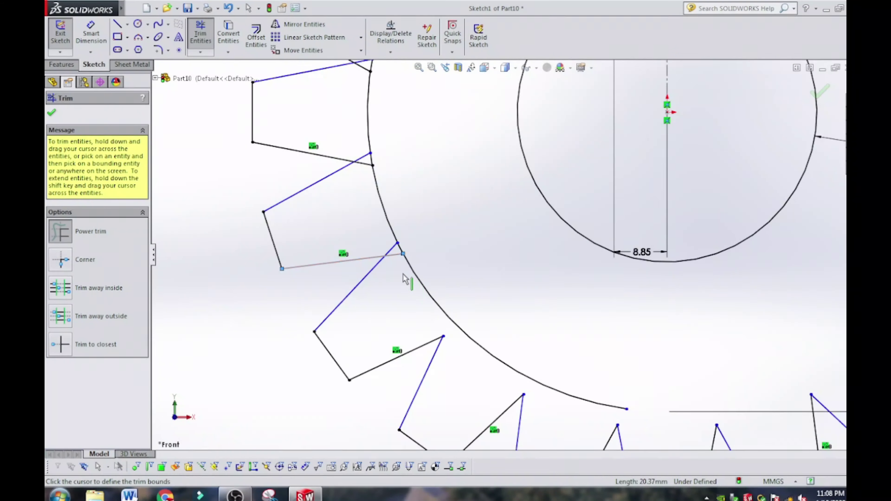
mouse_move(404, 279)
left_mouse_down()
mouse_move(389, 223)
mouse_move(397, 270)
left_mouse_up()
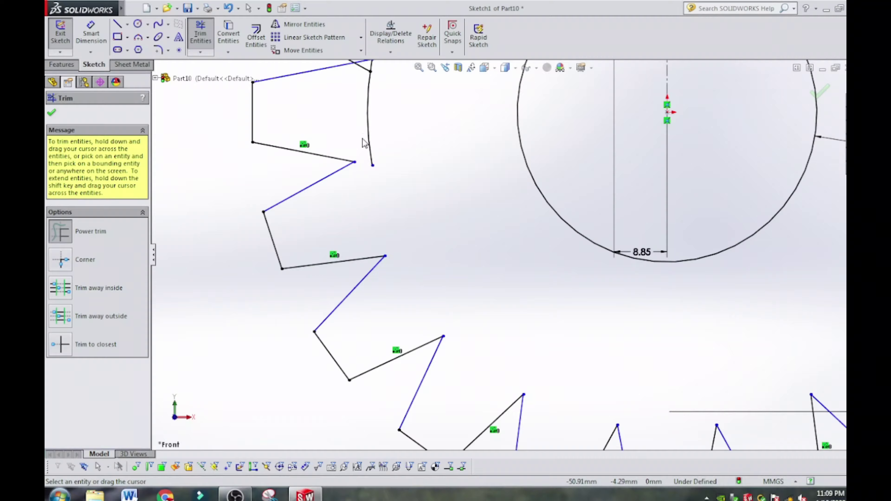
key("z")
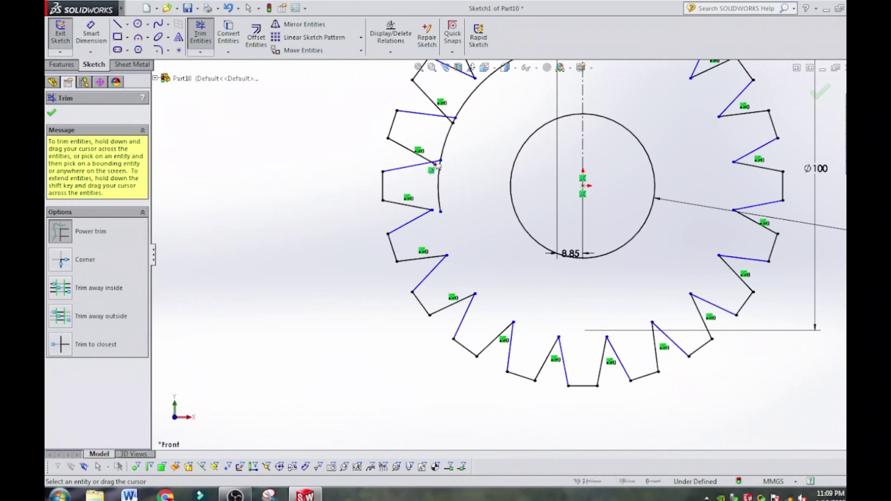
left_click_drag(435, 172, 453, 116)
scroll(458, 87, "up", 3)
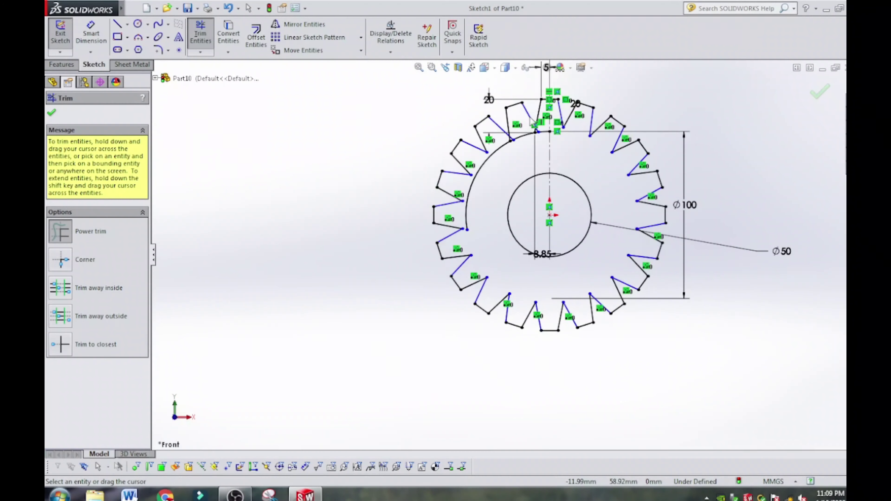
scroll(508, 139, "down", 2)
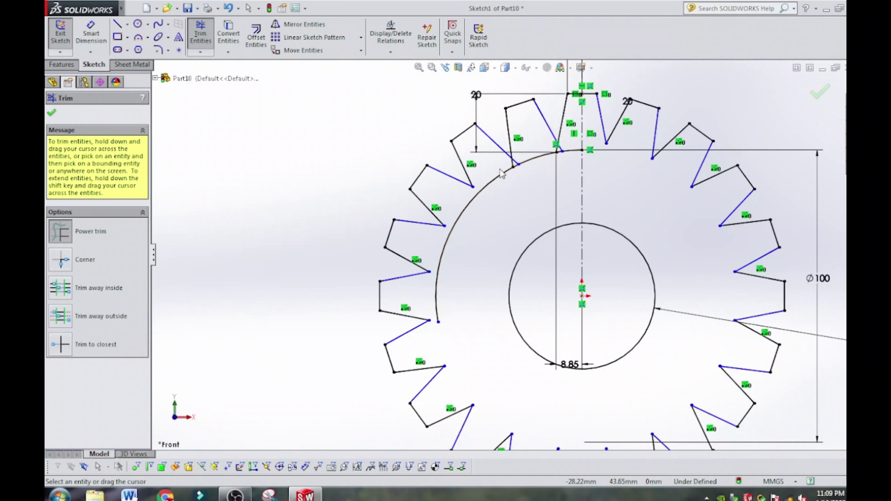
mouse_move(542, 153)
left_mouse_down()
mouse_move(587, 152)
mouse_move(566, 158)
mouse_move(576, 174)
mouse_move(601, 184)
left_mouse_up()
scroll(548, 252, "up", 3)
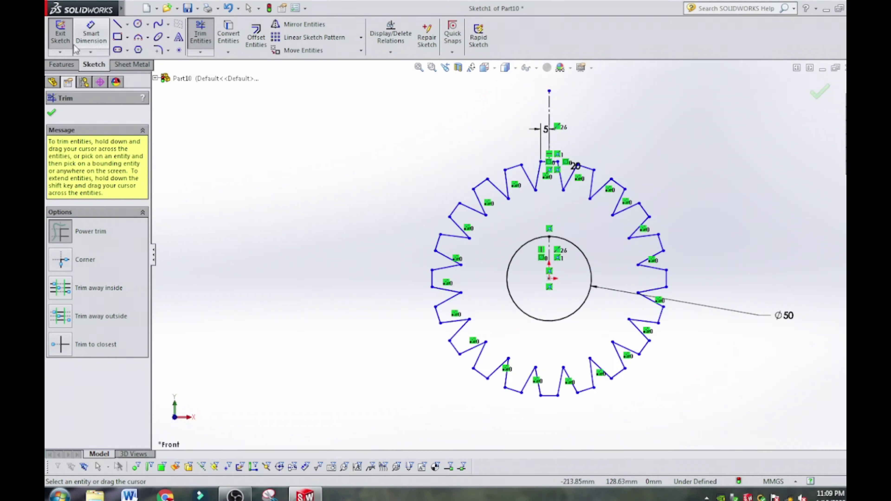
Step: Exit the gear sketch and boss-extrude it 20 mm deep into a solid
left_click(60, 34)
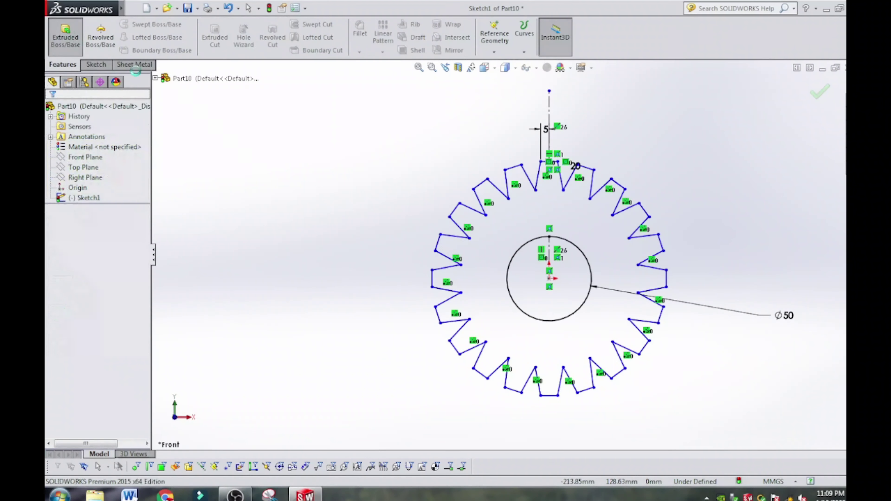
left_click(65, 35)
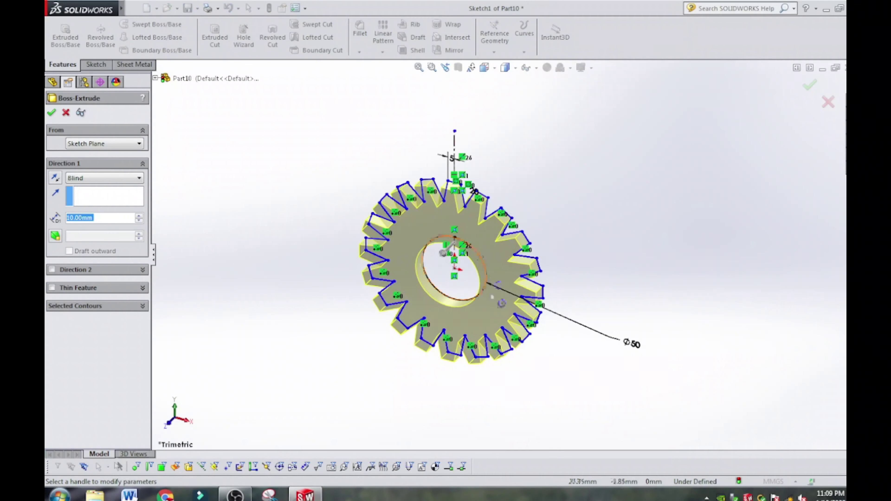
type("2")
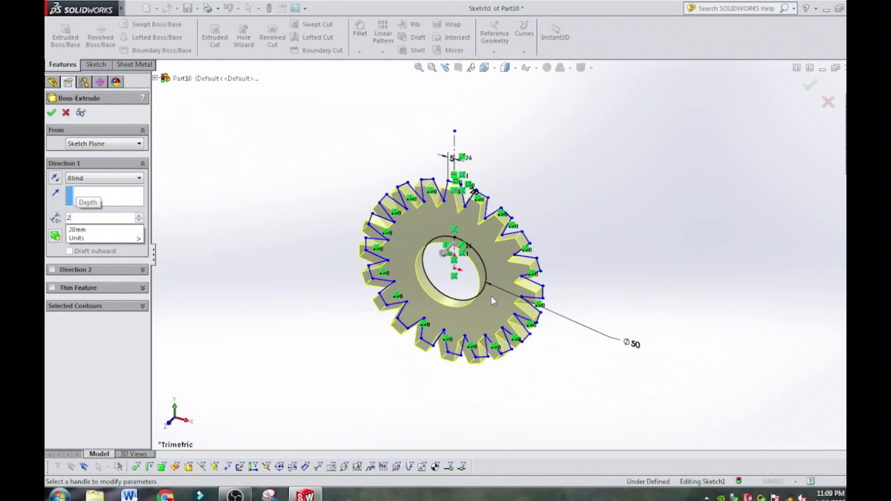
type("0")
key("Return")
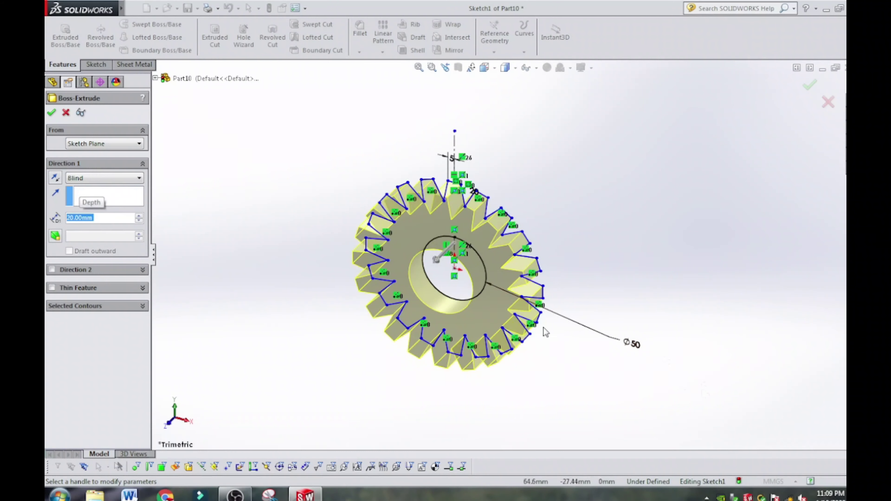
key("Return")
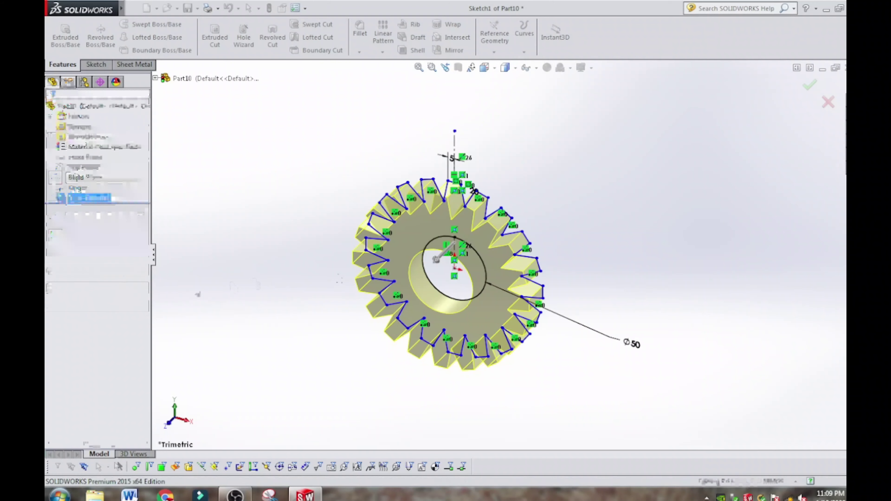
Step: Start a new boss-extrude from the reused Sketch1, limited to the Ø50 bore region
left_click(50, 199)
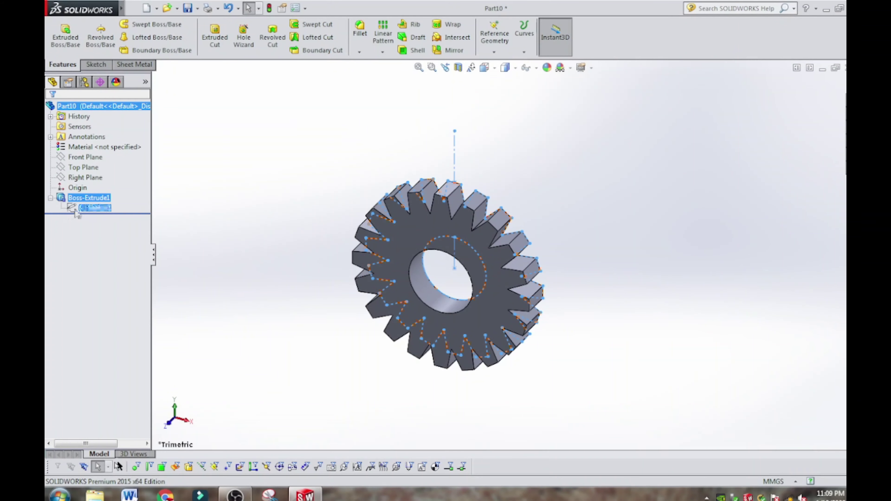
left_click(90, 208)
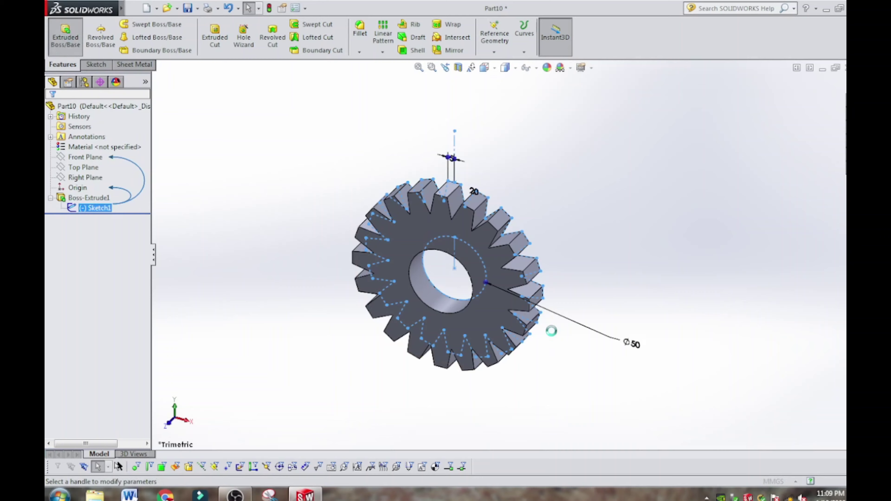
mouse_move(509, 316)
middle_mouse_down()
mouse_move(441, 342)
mouse_move(393, 342)
middle_mouse_up()
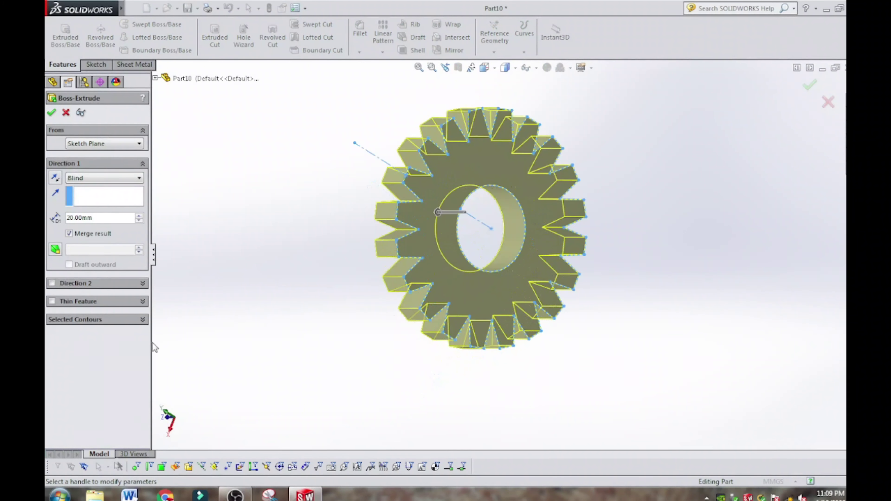
left_click(140, 325)
left_click(133, 363)
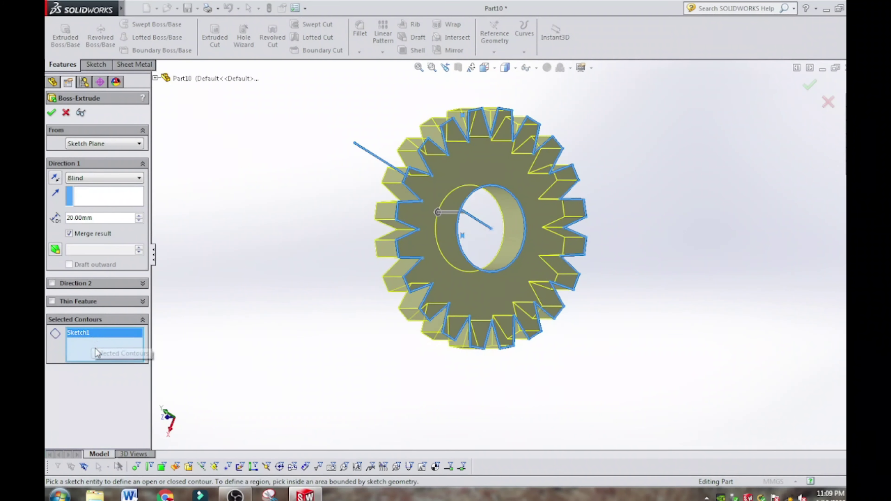
right_click(92, 334)
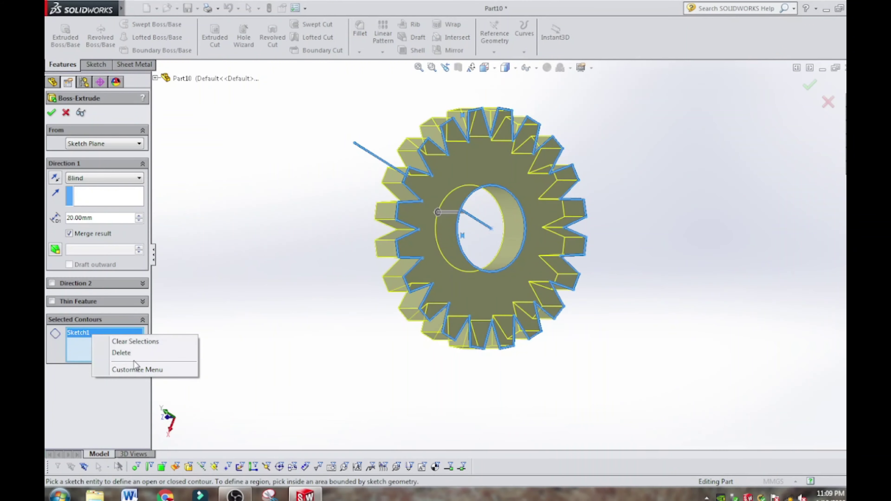
left_click(117, 351)
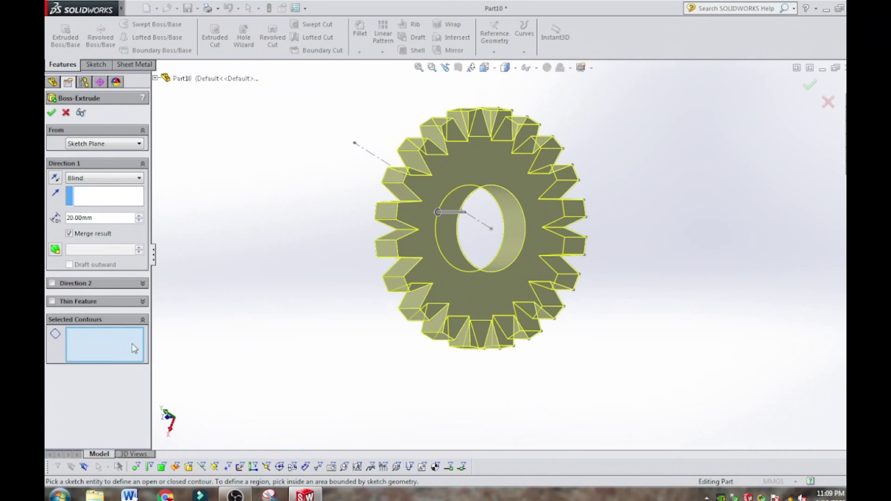
left_click(495, 214)
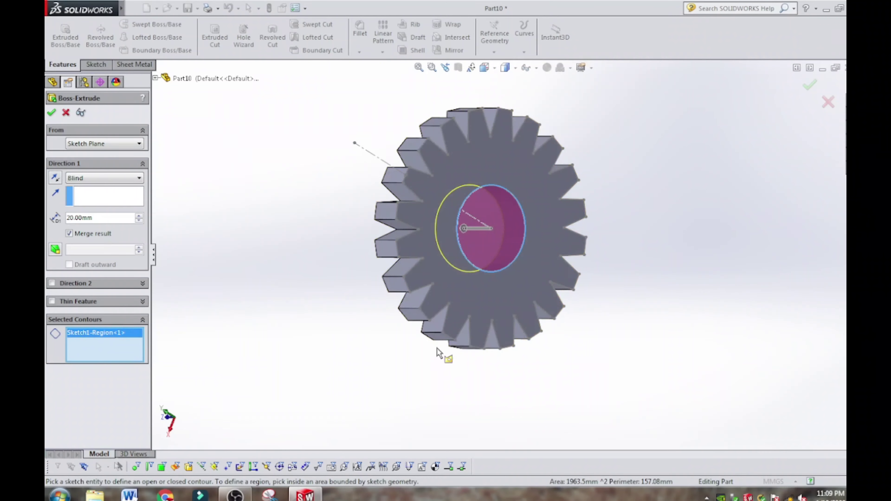
Step: Set the hub extrusion depth to 10 mm and accept it
mouse_move(442, 354)
middle_mouse_down()
mouse_move(529, 314)
mouse_move(500, 332)
mouse_move(160, 226)
middle_mouse_up()
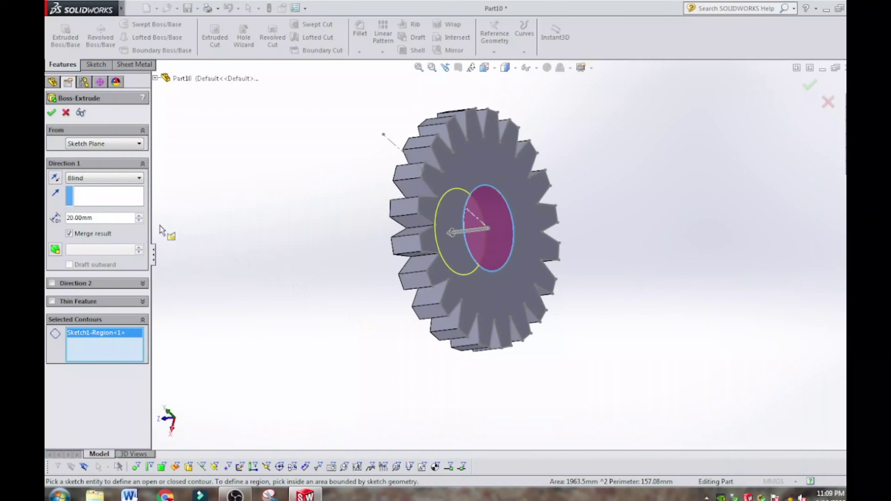
double_click(99, 216)
type("10")
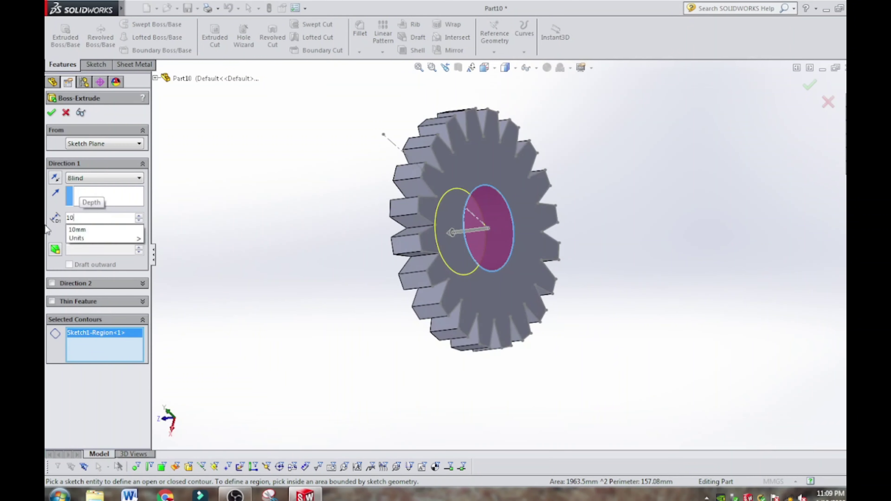
key("Return")
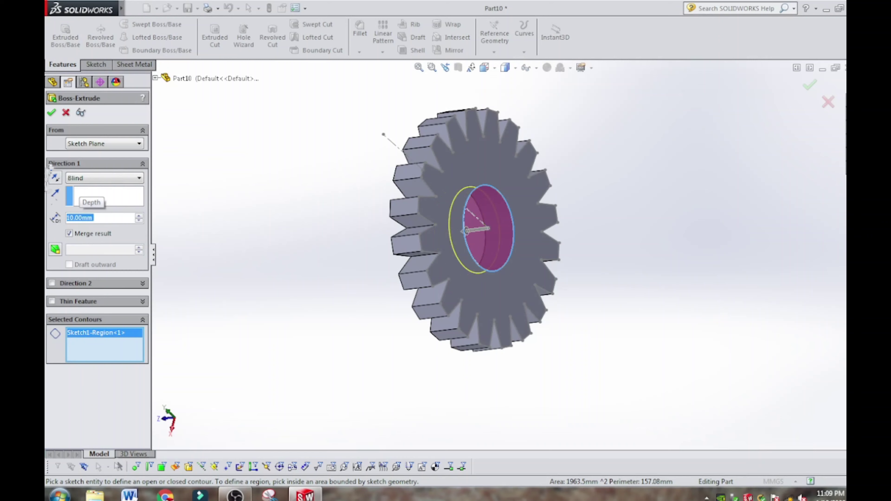
left_click(52, 115)
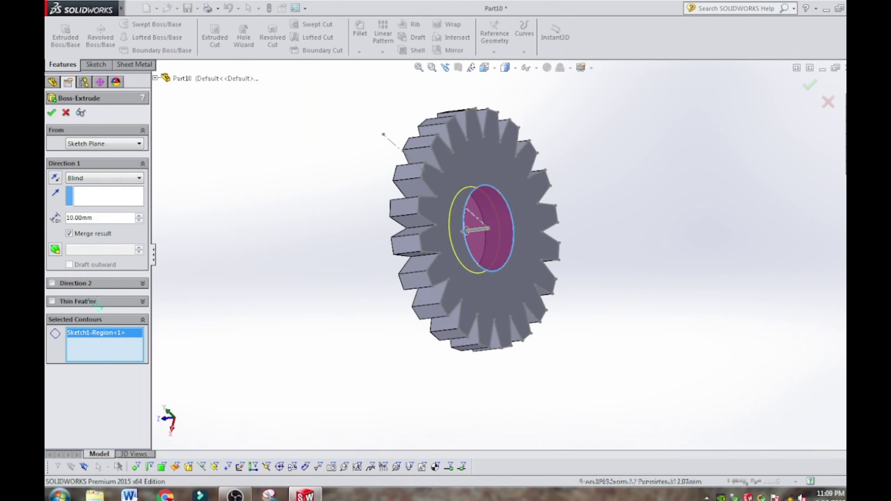
left_click(89, 198)
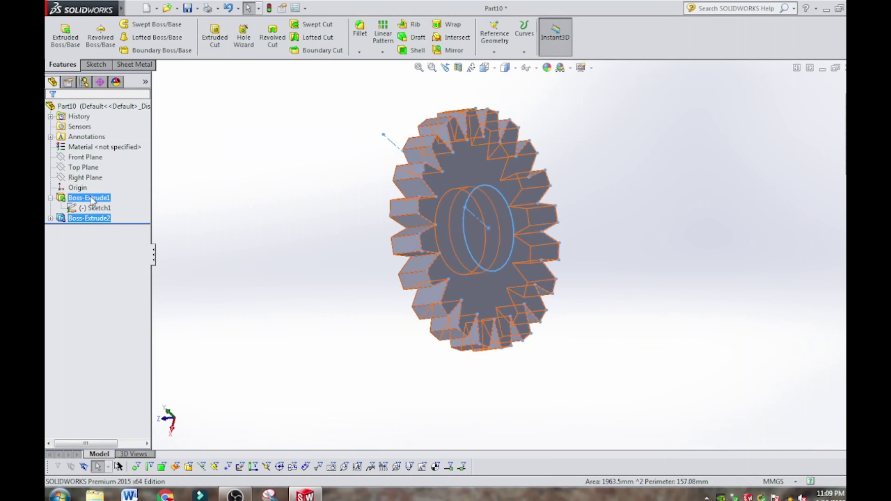
right_click(89, 198)
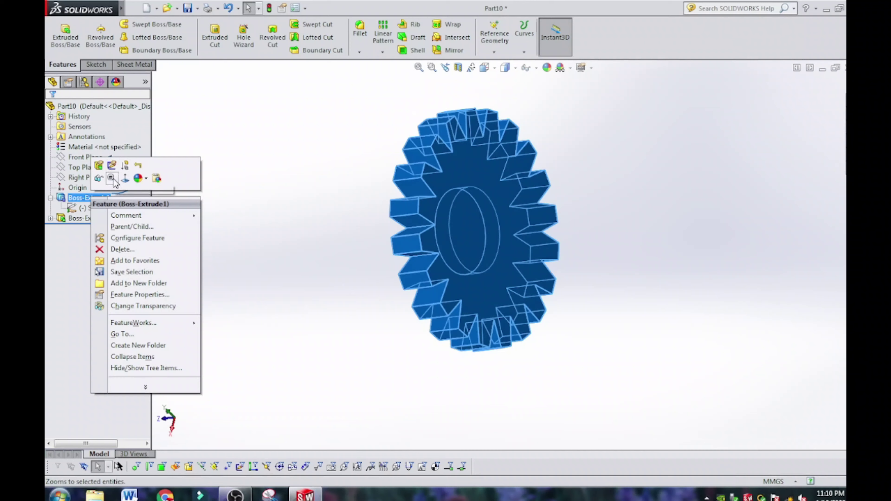
left_click(105, 249)
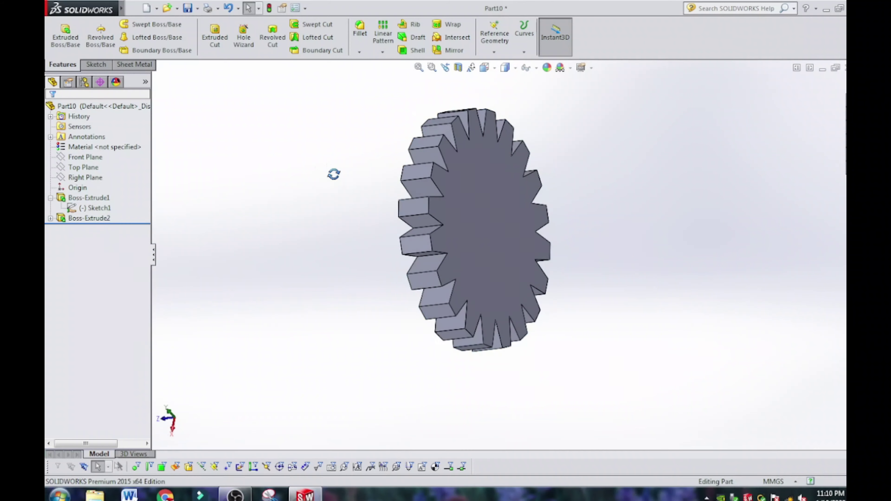
middle_click_drag(334, 175, 421, 163)
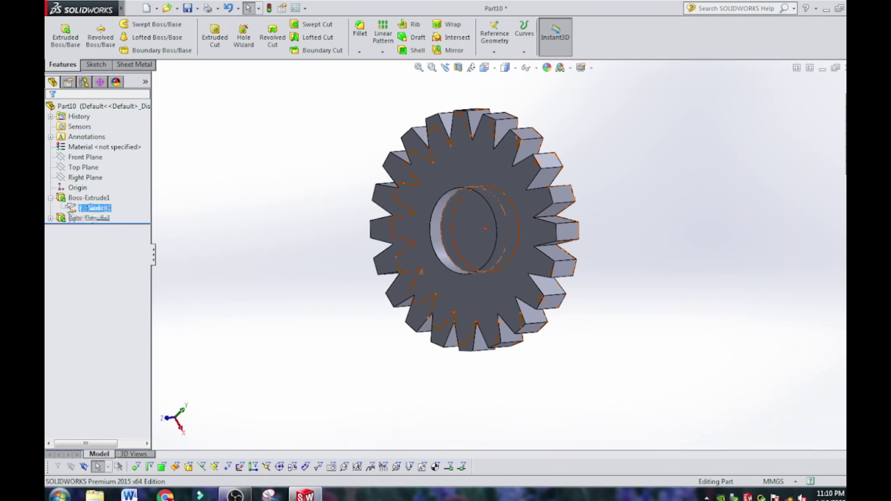
left_click(51, 198)
mouse_move(621, 149)
middle_mouse_down()
mouse_move(608, 187)
mouse_move(543, 201)
mouse_move(633, 120)
mouse_move(686, 92)
mouse_move(615, 108)
middle_mouse_up()
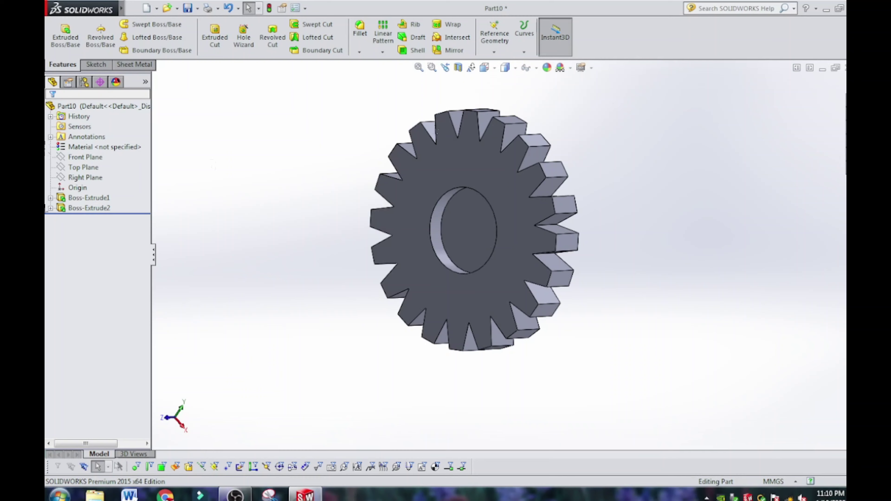
left_click(50, 198)
left_click(94, 208)
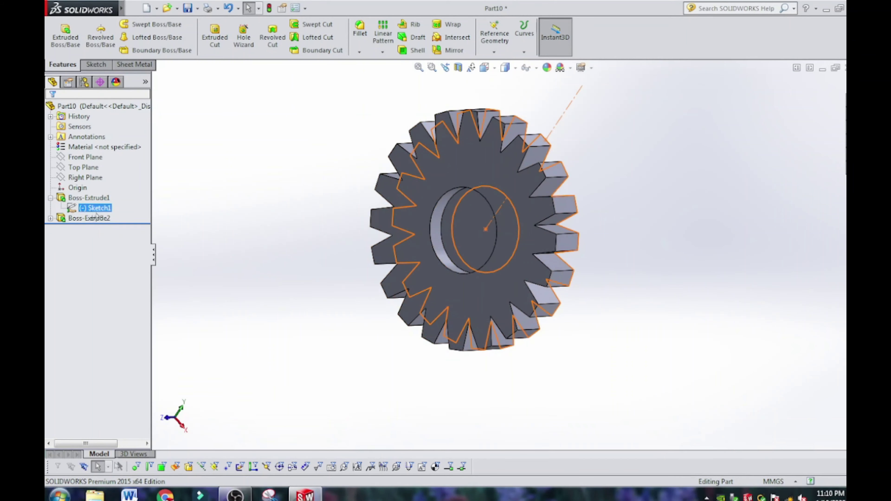
mouse_move(91, 211)
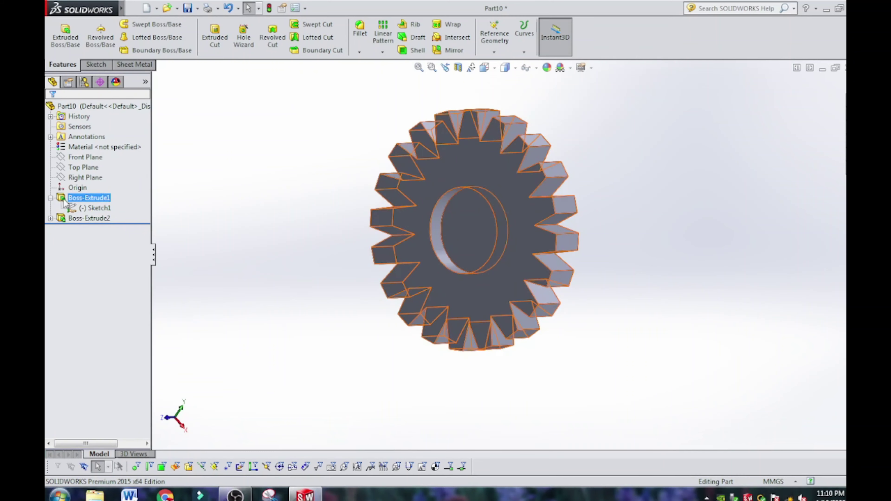
Step: Change Boss-Extrude1 to a 20 mm Mid Plane extrusion and accept it
left_click(86, 198)
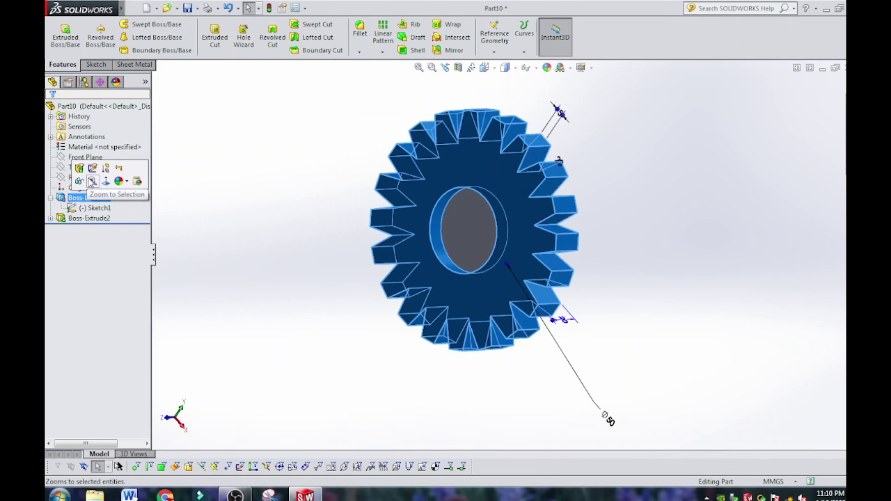
left_click(80, 170)
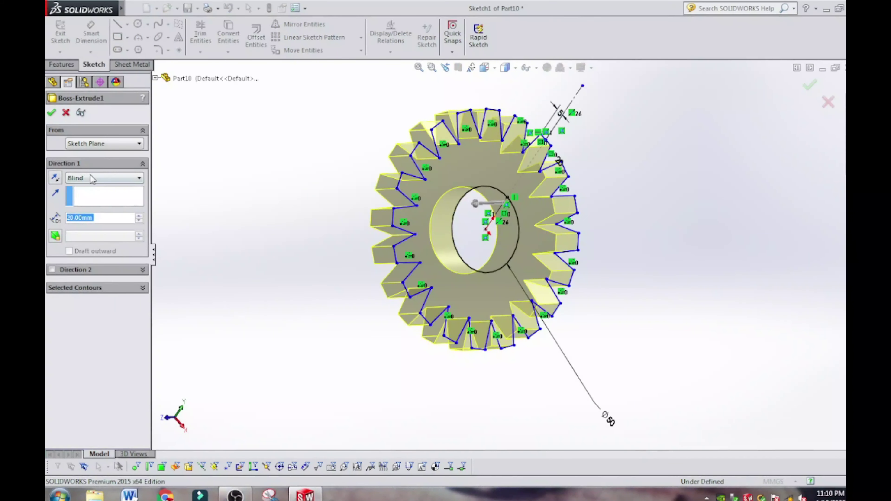
left_click(93, 179)
left_click(84, 228)
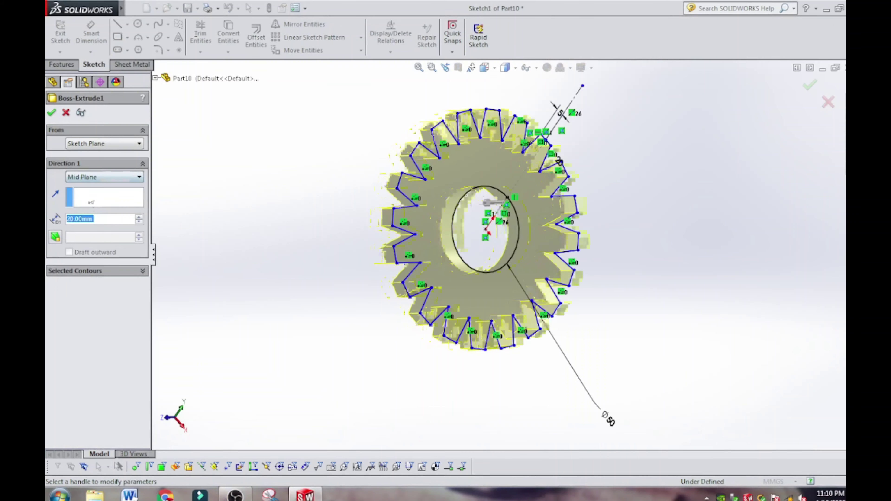
left_click(51, 112)
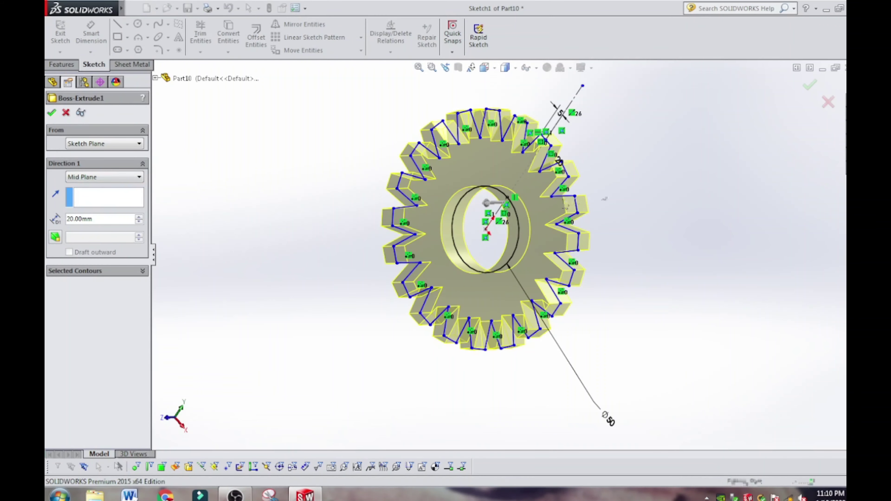
middle_click_drag(640, 199, 591, 195)
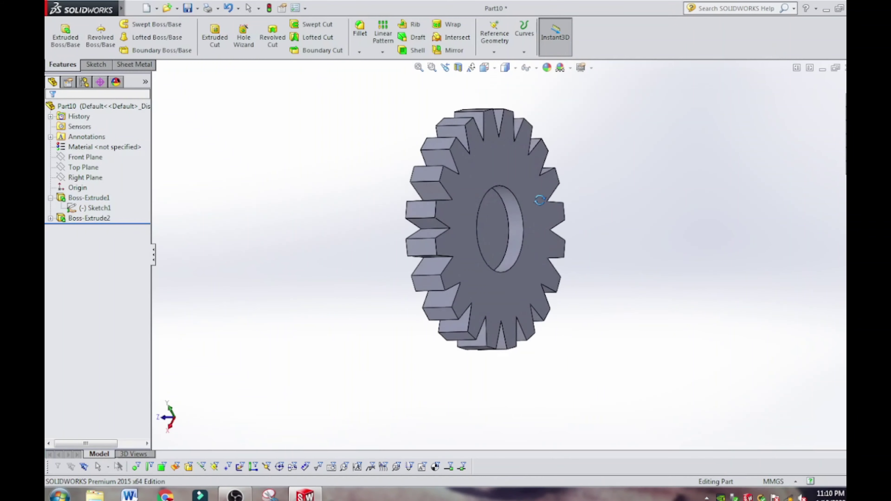
middle_click_drag(539, 200, 596, 218)
scroll(501, 249, "down", 3)
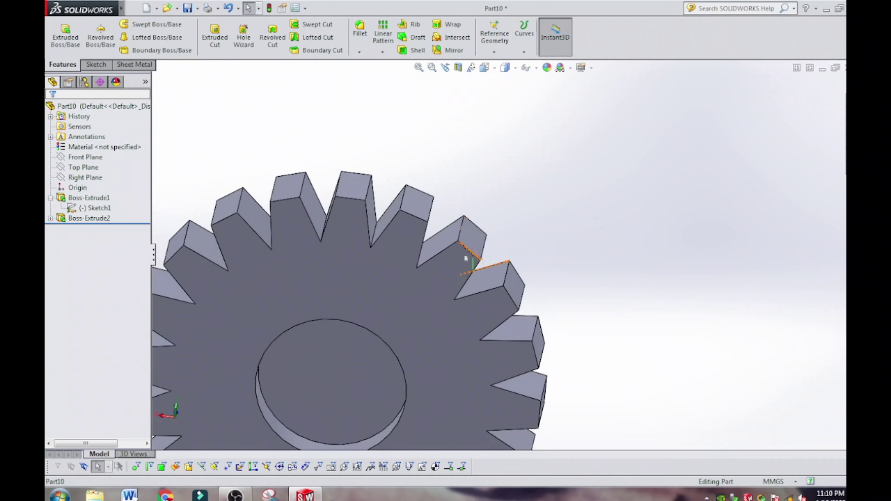
scroll(465, 259, "up", 5)
middle_click_drag(465, 259, 512, 106)
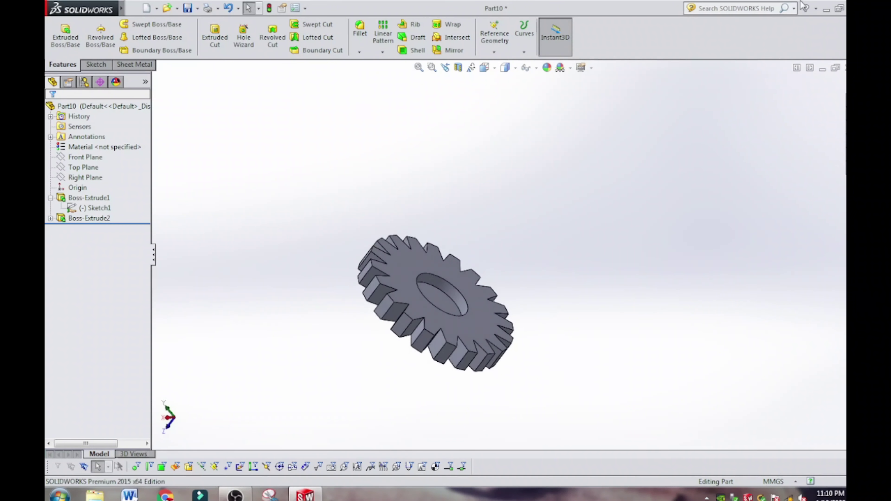
middle_click_drag(483, 286, 364, 257)
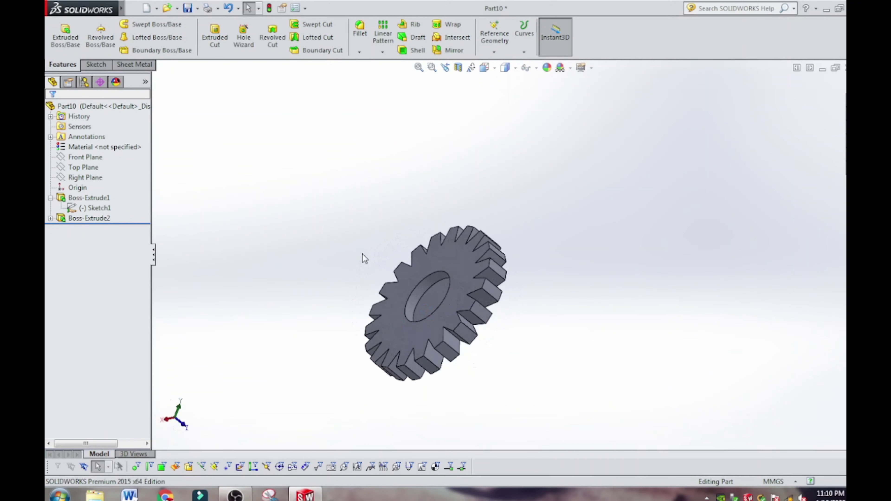
middle_click_drag(362, 396, 434, 387)
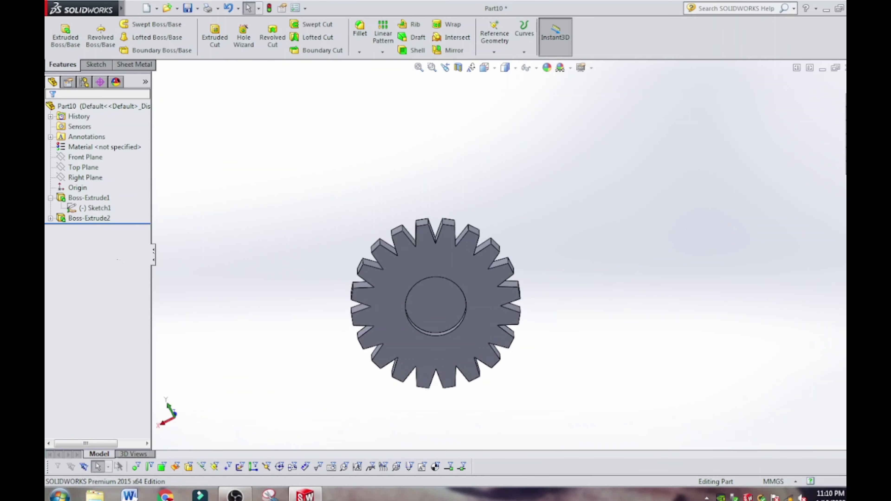
Step: Apply the candy apple red painted appearance to the gear
left_click(845, 154)
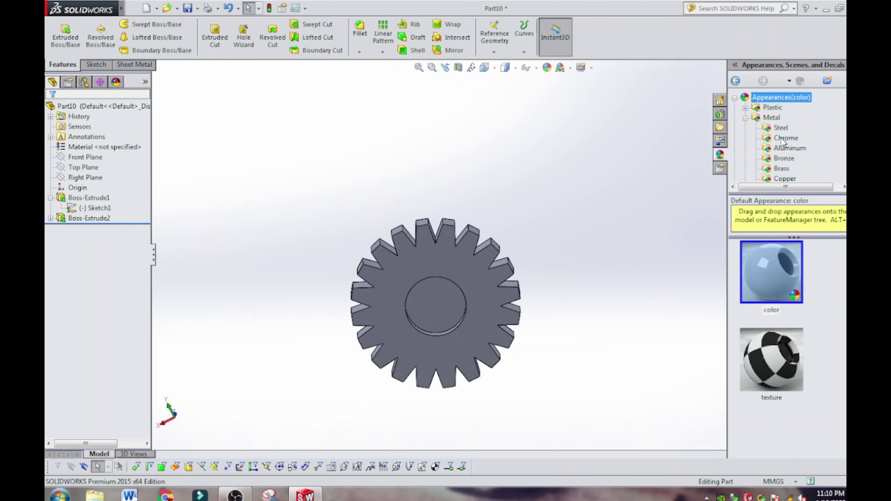
left_click(772, 117)
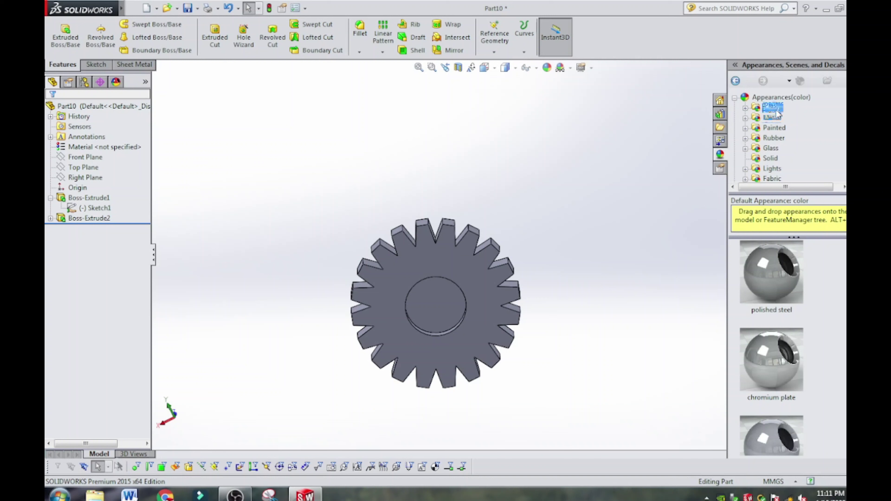
double_click(774, 106)
left_click(777, 108)
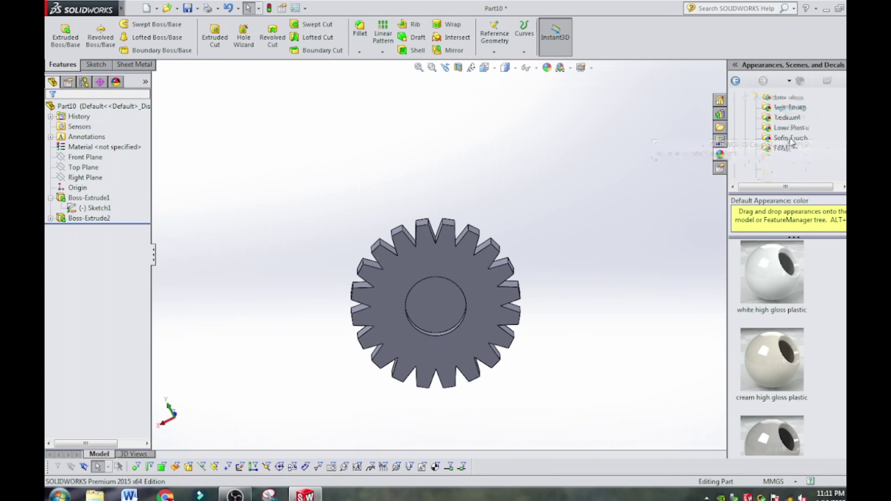
scroll(792, 148, "down", 5)
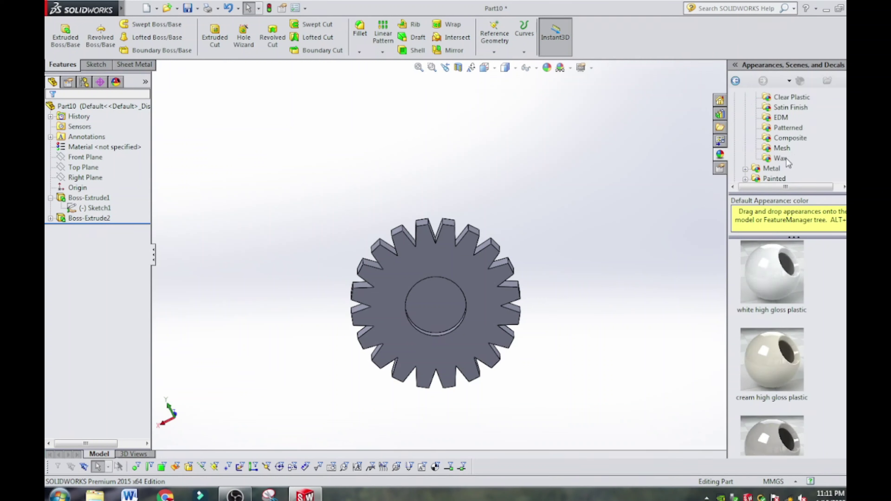
double_click(774, 178)
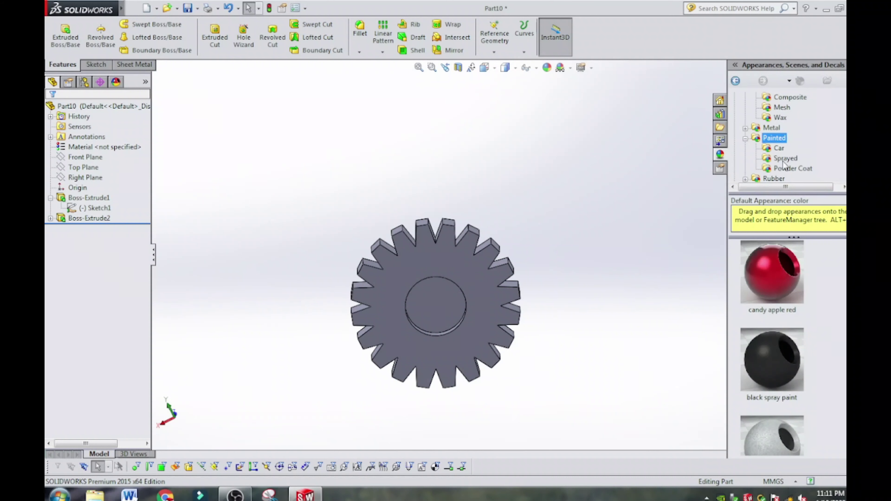
left_click_drag(772, 274, 452, 337)
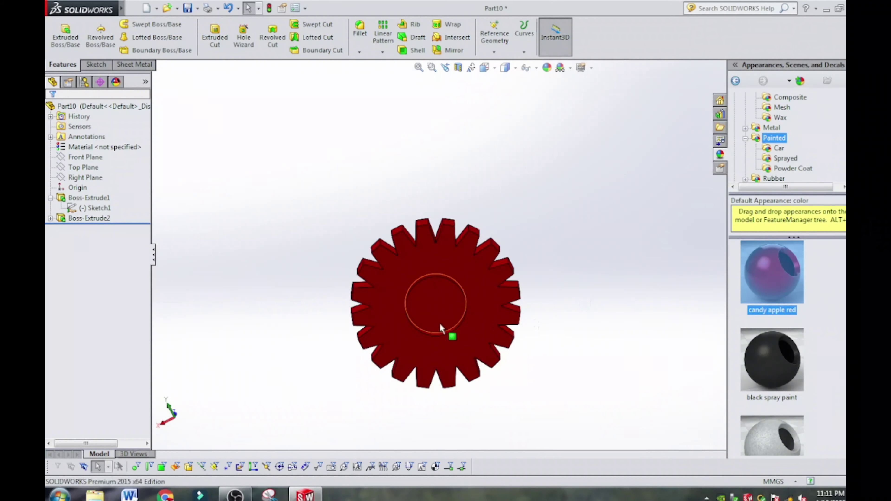
middle_click_drag(452, 336, 533, 79)
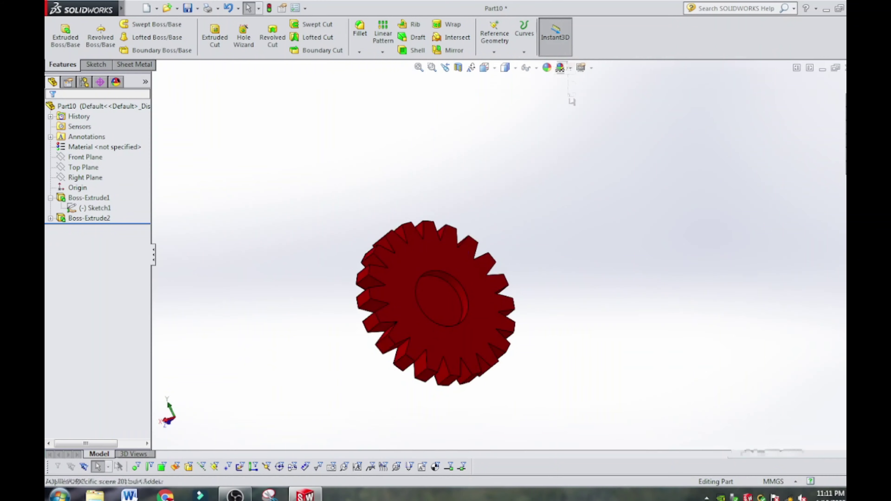
Step: Set the scene background to Plain White
left_click(569, 68)
left_click(582, 94)
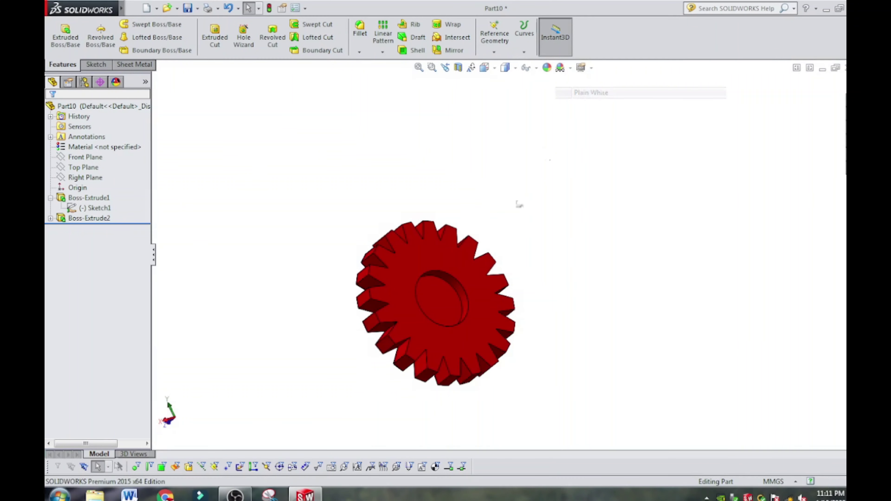
middle_click_drag(517, 205, 241, 94)
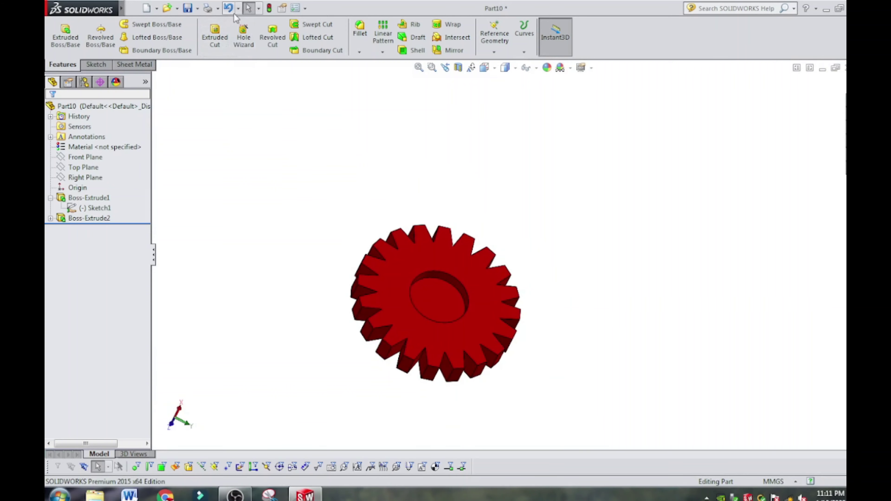
Step: Save the part as '1. Gear' in the net off > gear parts folder
left_click(197, 12)
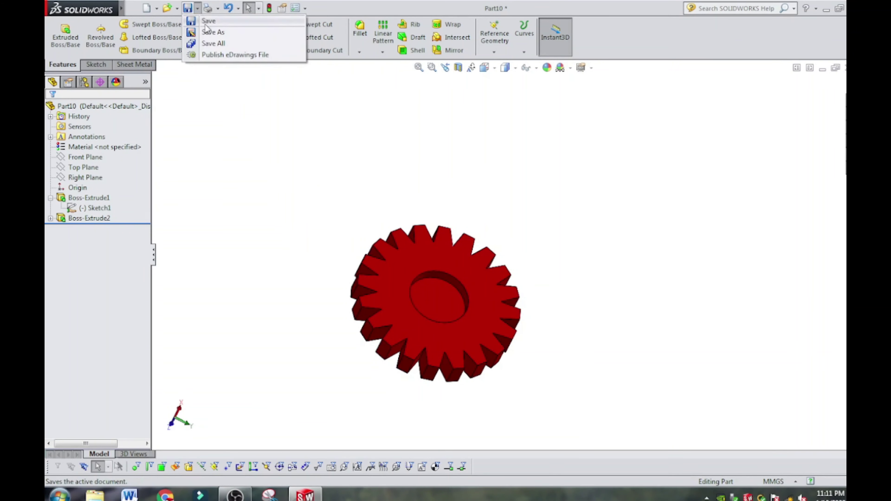
left_click(205, 33)
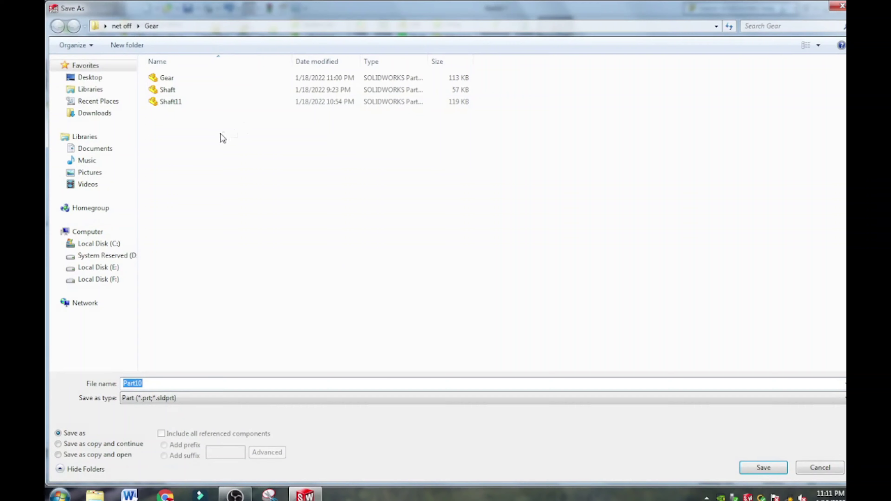
left_click(122, 27)
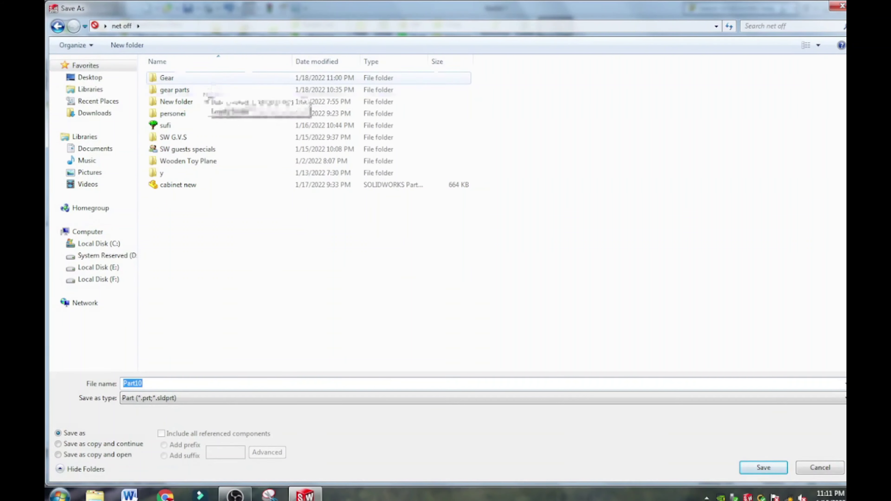
double_click(202, 92)
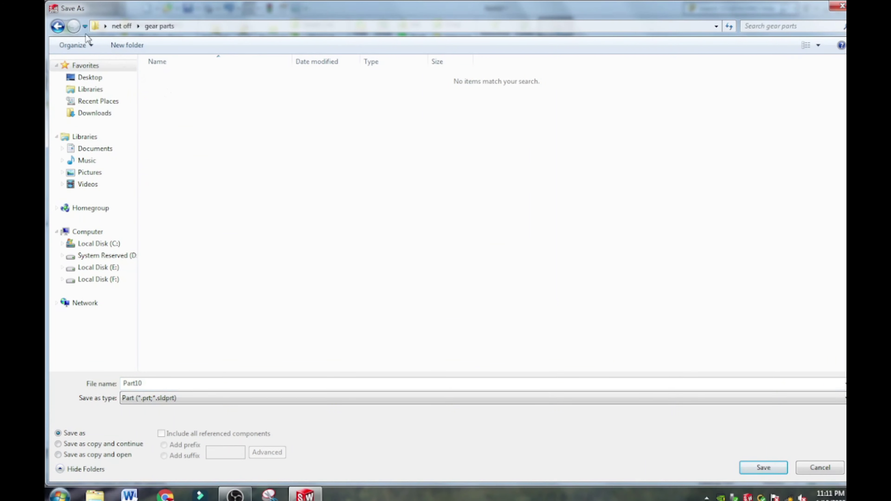
left_click(58, 26)
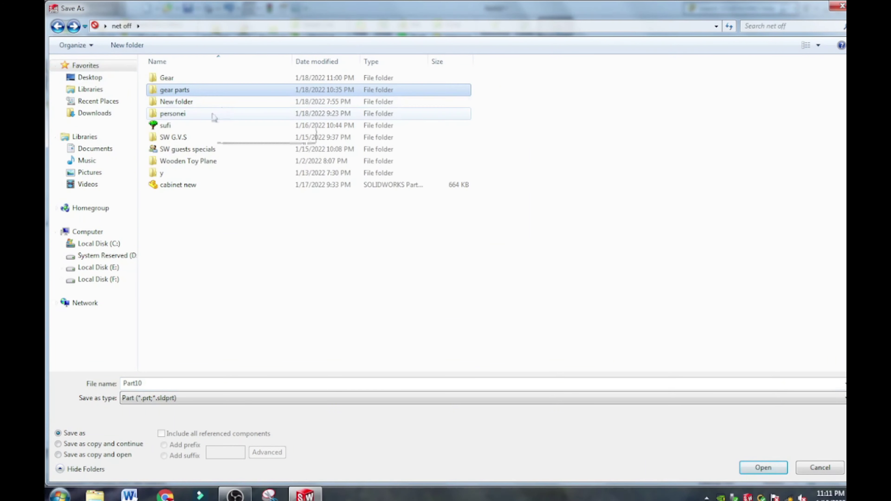
double_click(203, 92)
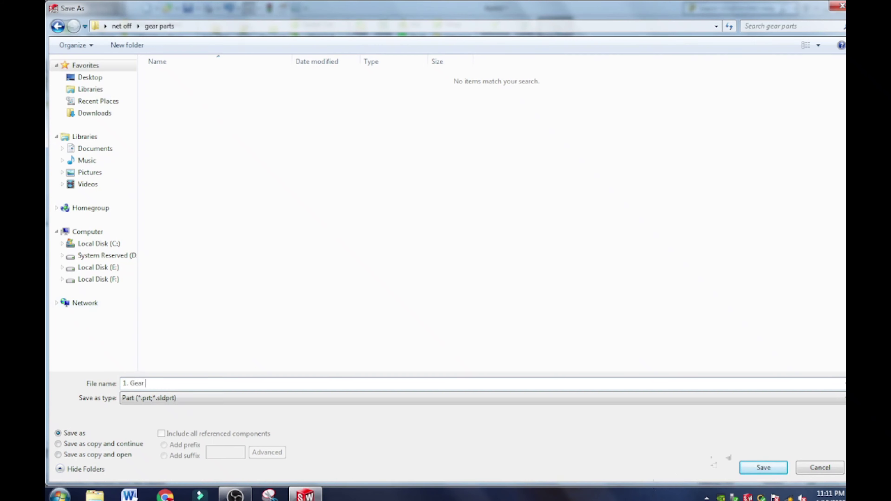
left_click(758, 468)
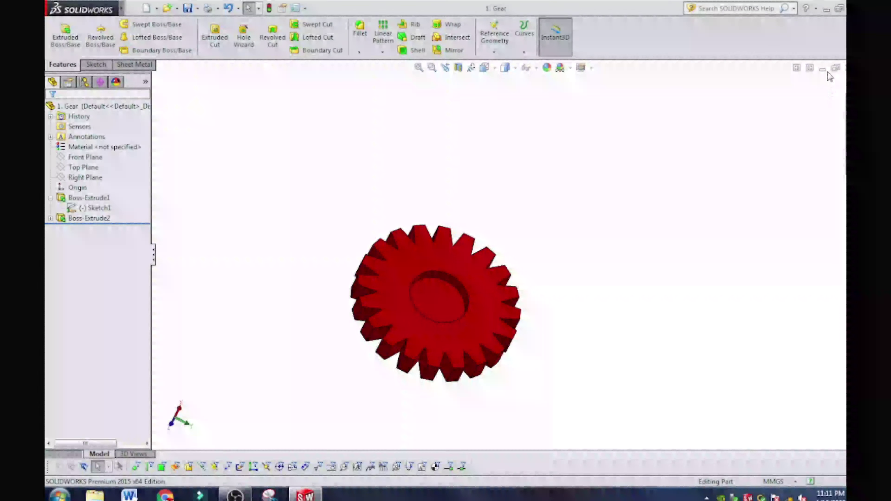
Step: Create a new part document and open Sketch1 on its Right Plane
middle_click_drag(505, 323, 470, 285)
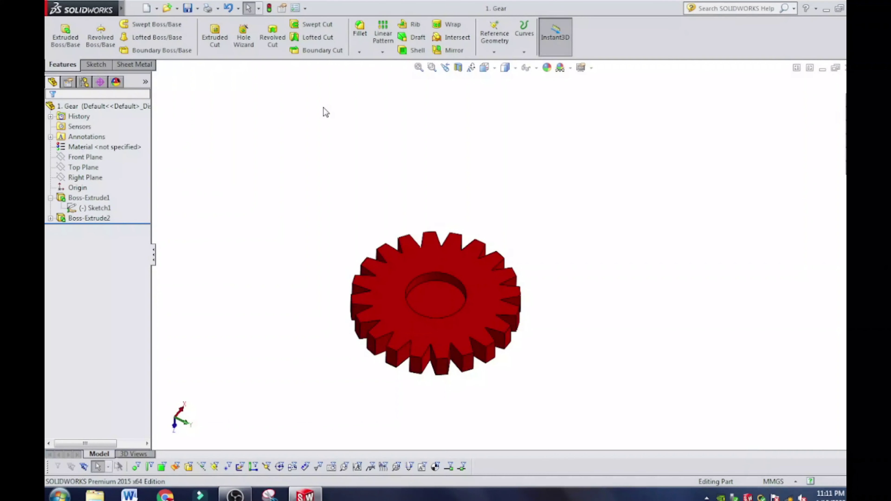
left_click(147, 8)
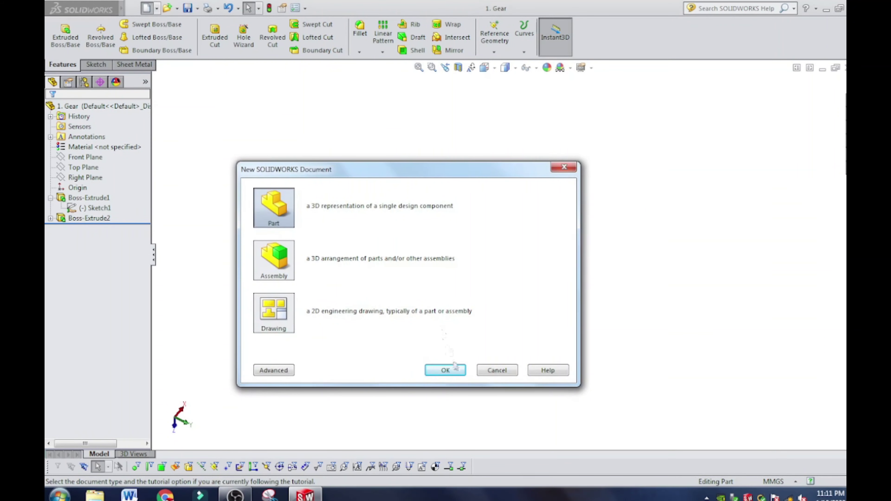
left_click(456, 371)
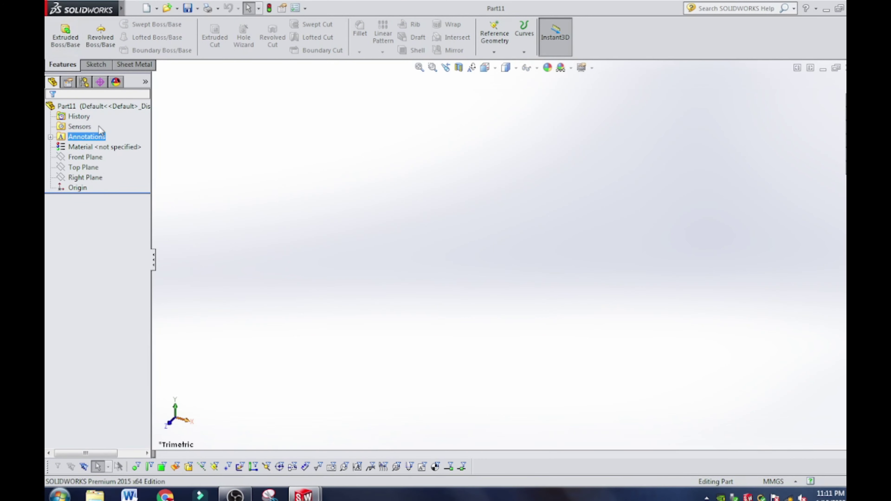
left_click(90, 168)
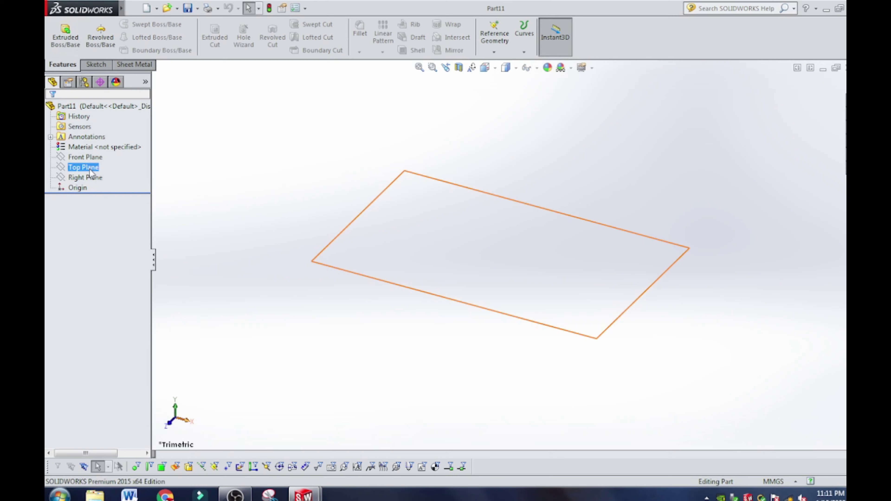
left_click(91, 178)
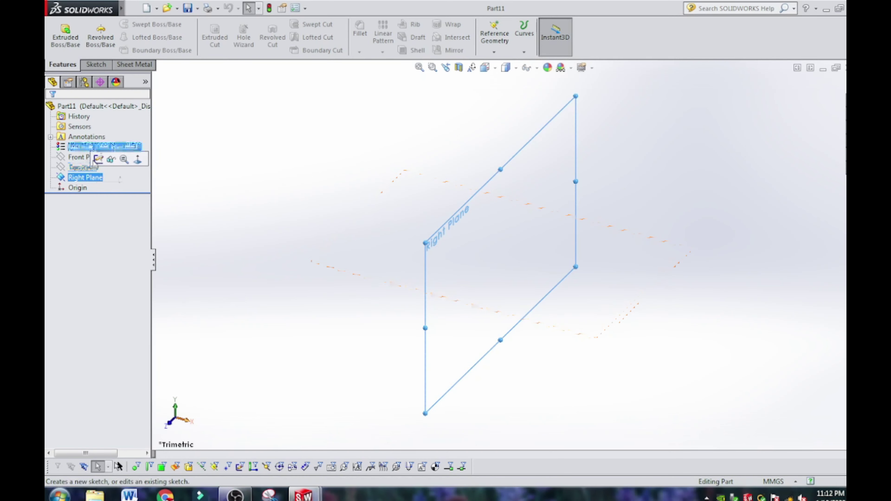
left_click(96, 157)
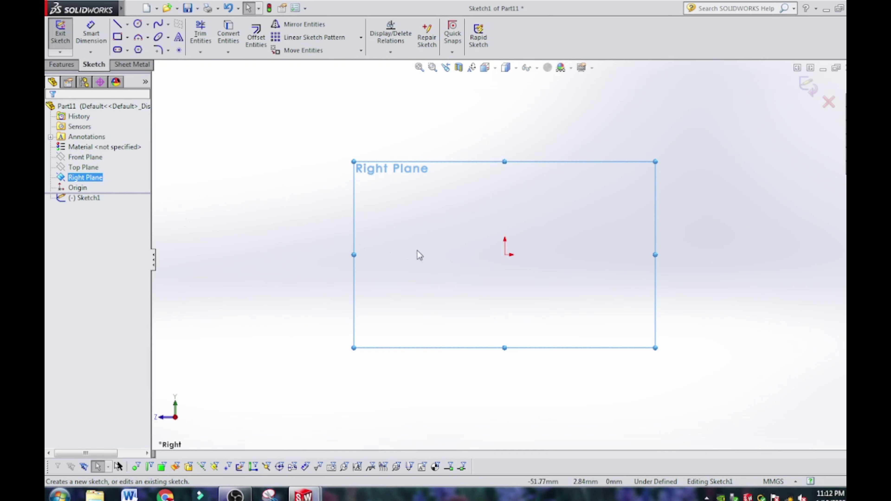
Step: Draw the base line, tall left side and two descending steps with the Line tool
left_click(117, 24)
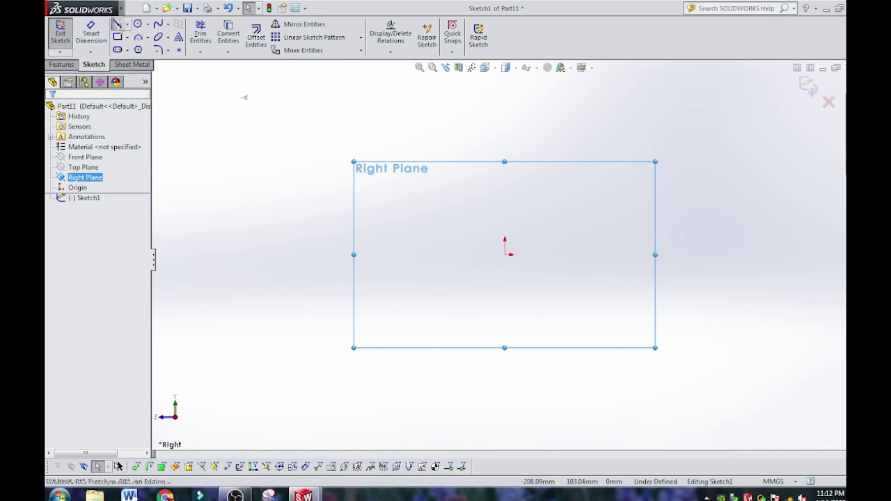
left_click(654, 255)
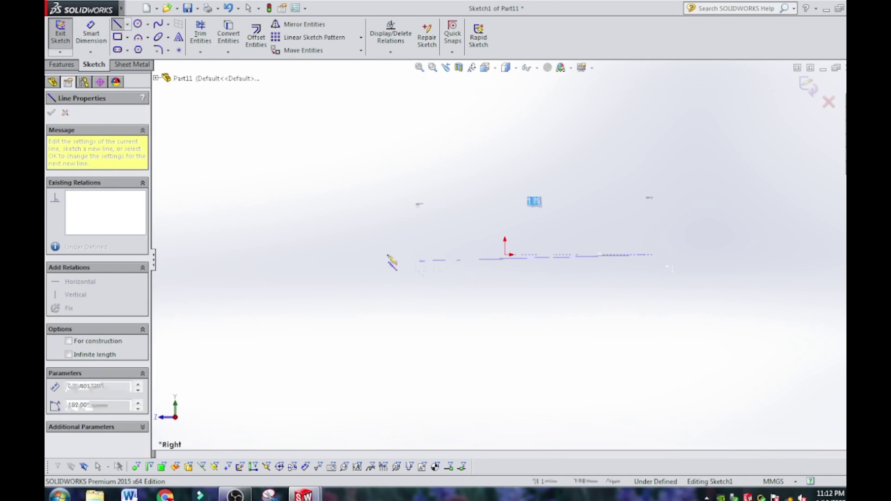
left_click(317, 254)
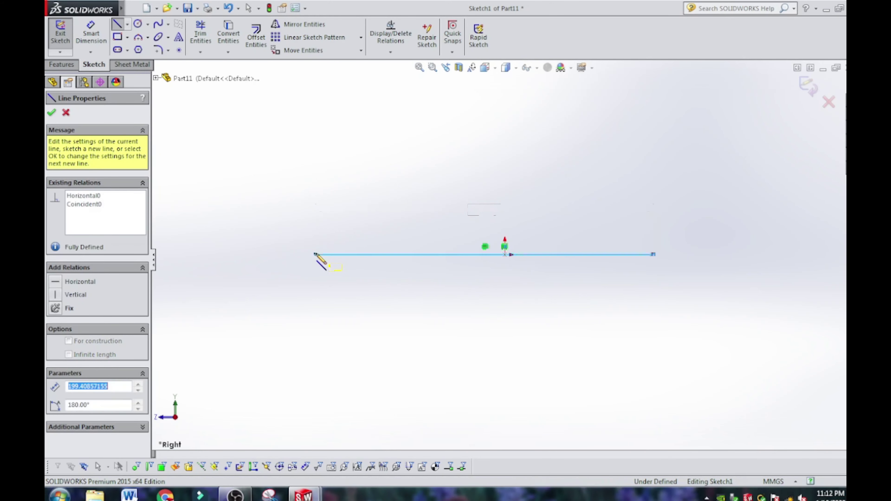
left_click(316, 120)
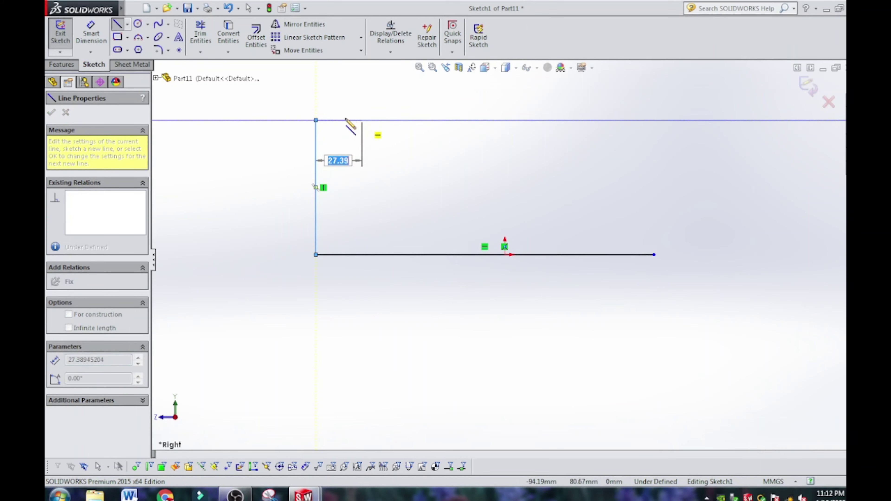
left_click(333, 121)
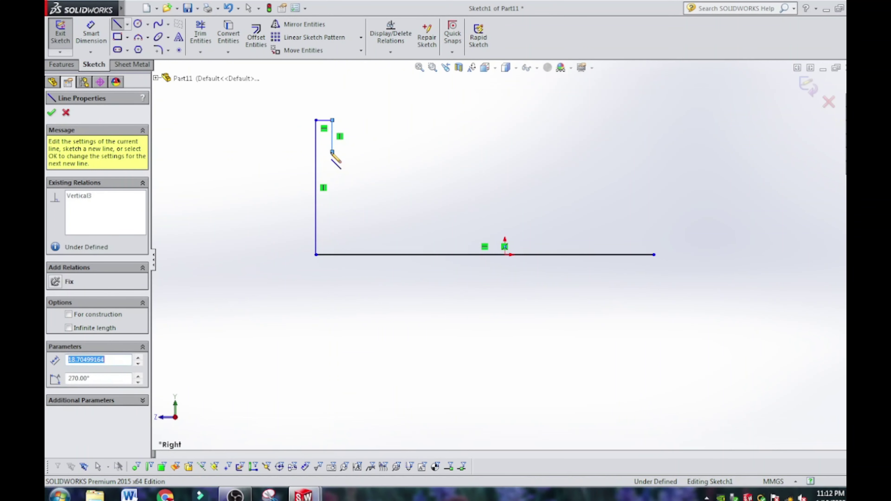
left_click(333, 151)
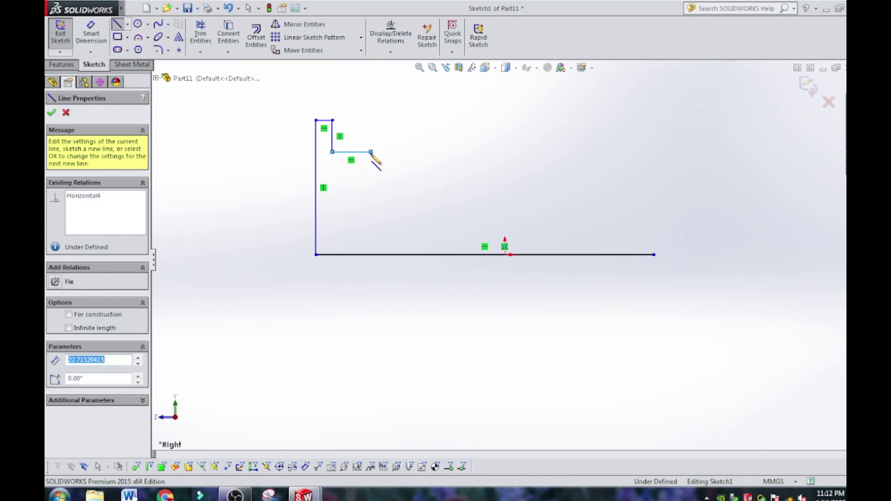
left_click(371, 151)
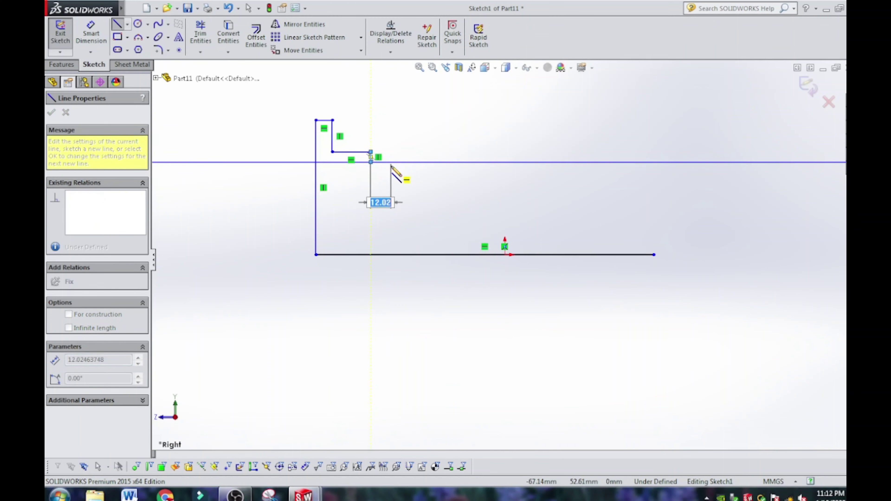
left_click(371, 162)
left_click(392, 163)
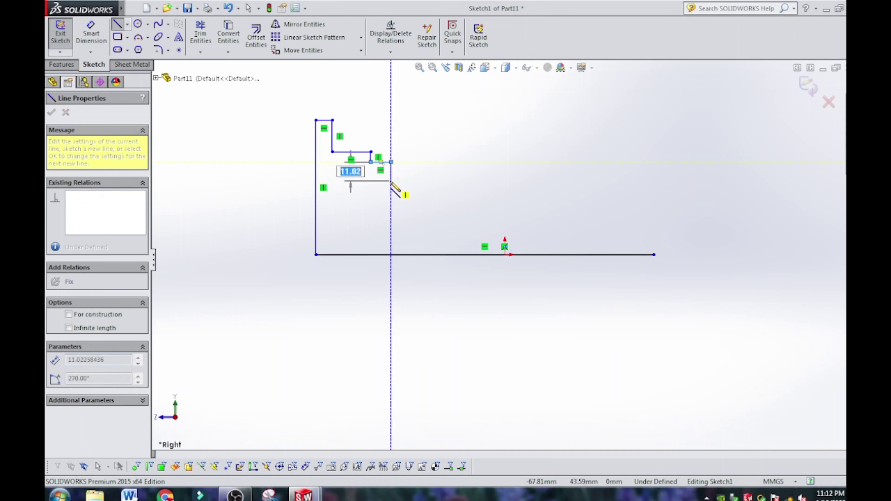
Step: Add the semicircular groove, a small step and the long top edge, closing the outline
mouse_move(392, 163)
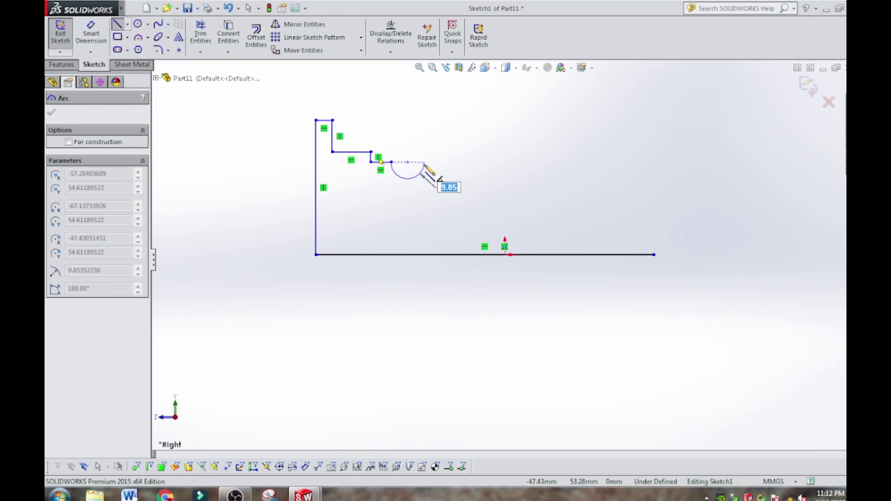
left_click(425, 162)
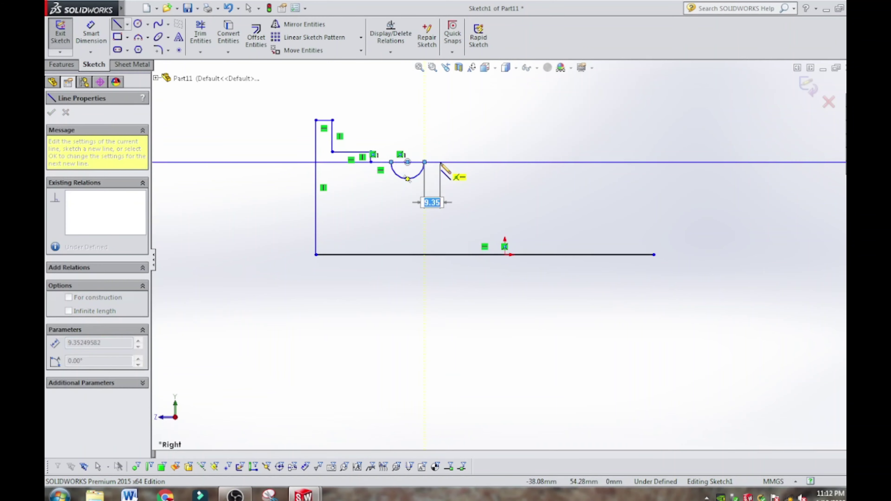
left_click(441, 163)
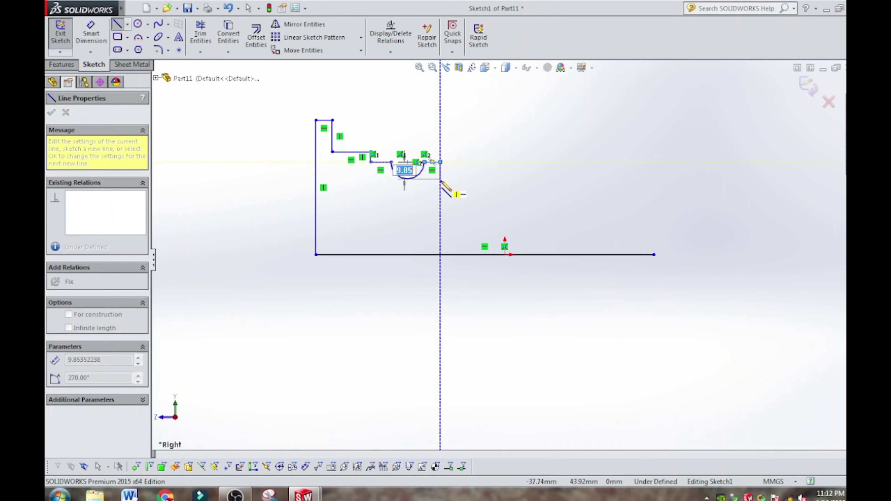
left_click(441, 180)
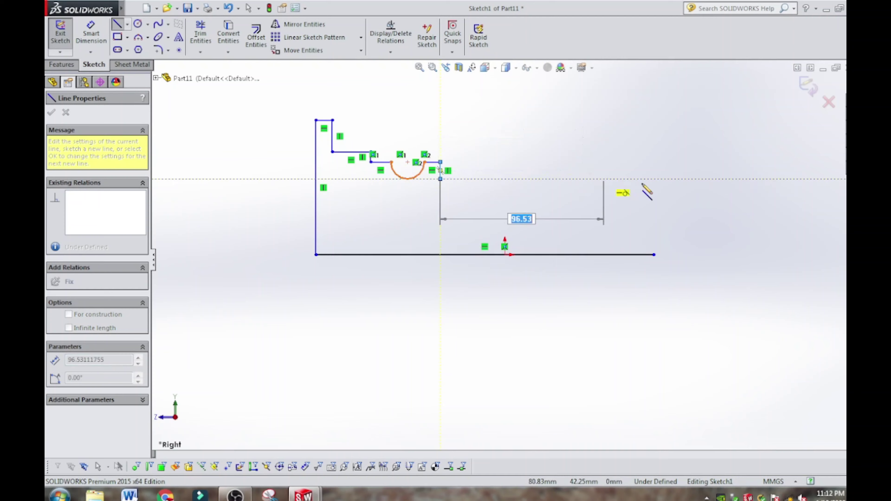
key("Escape")
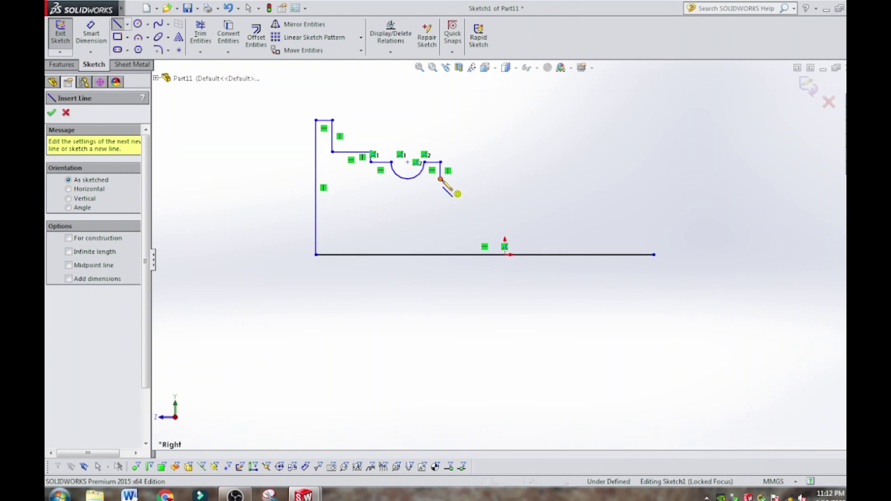
left_click(440, 179)
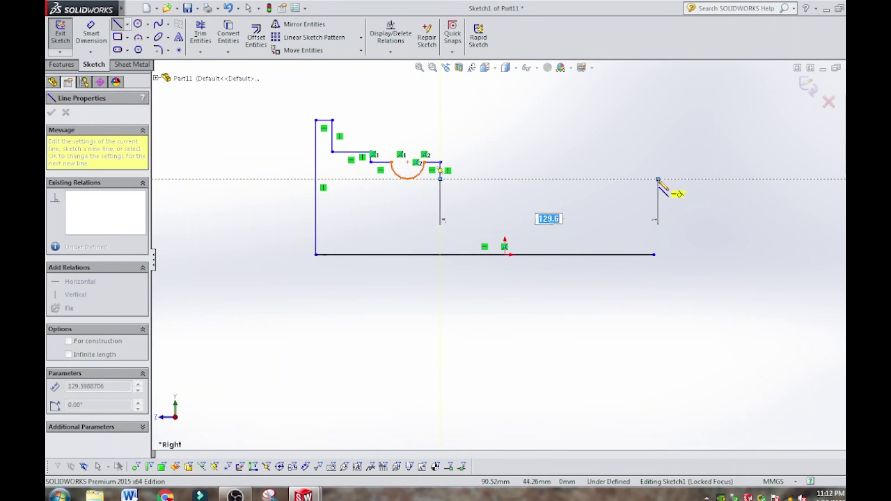
left_click(653, 182)
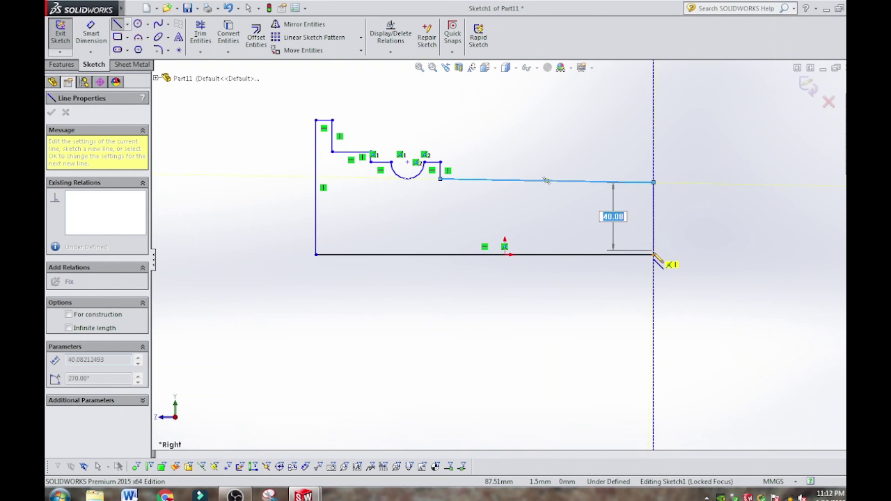
left_click(654, 255)
right_click(671, 172)
Step: Add a Horizontal relation to the long top edge of the profile
left_click(688, 213)
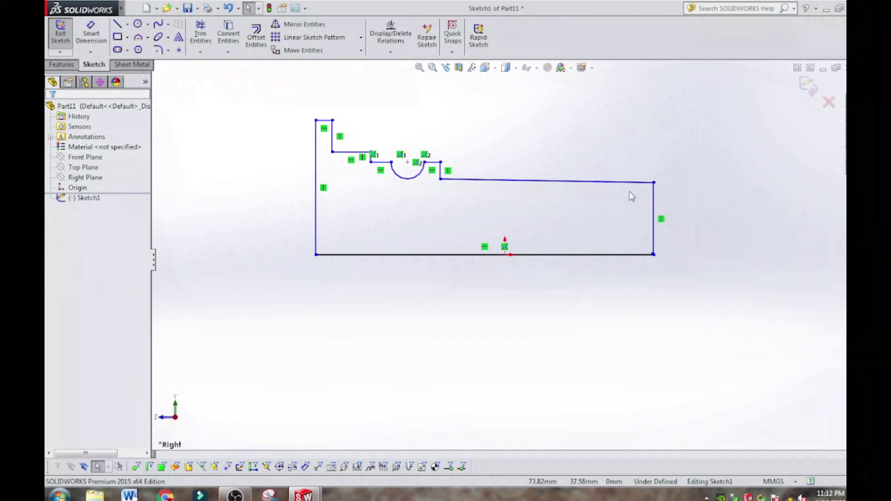
right_click(626, 184)
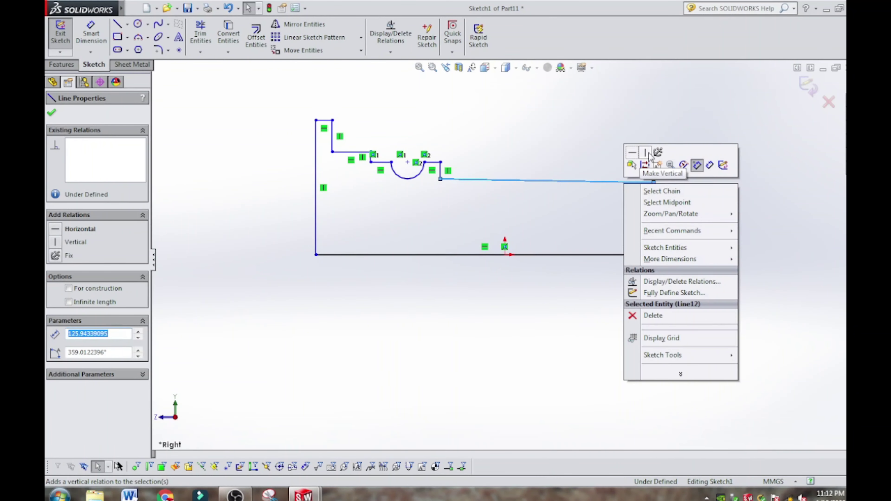
left_click(633, 153)
left_click(568, 126)
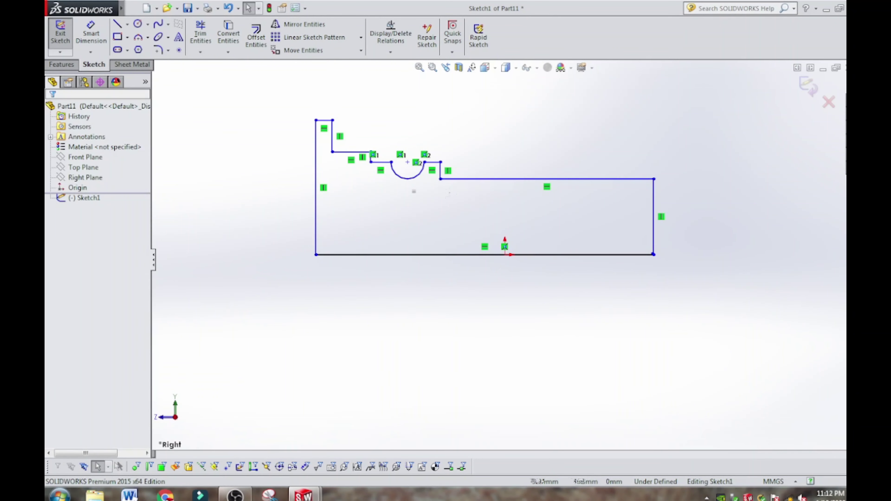
scroll(352, 141, "down", 5)
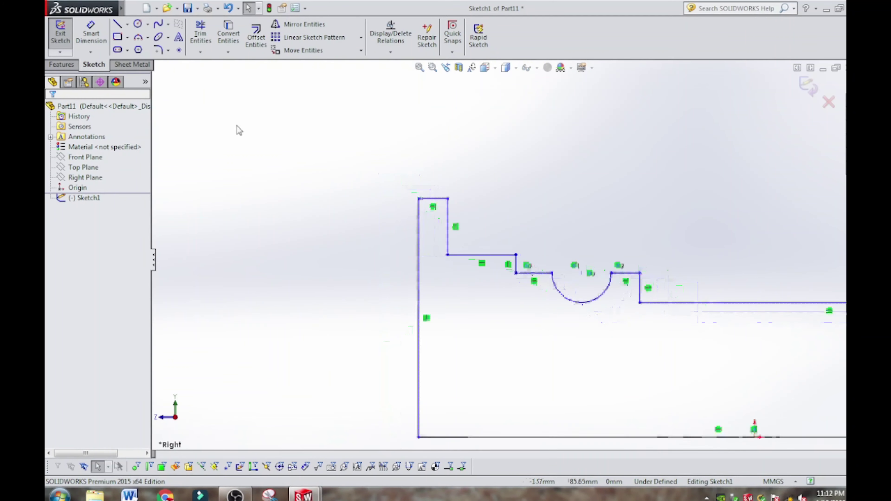
scroll(506, 253, "up", 2)
left_click(91, 33)
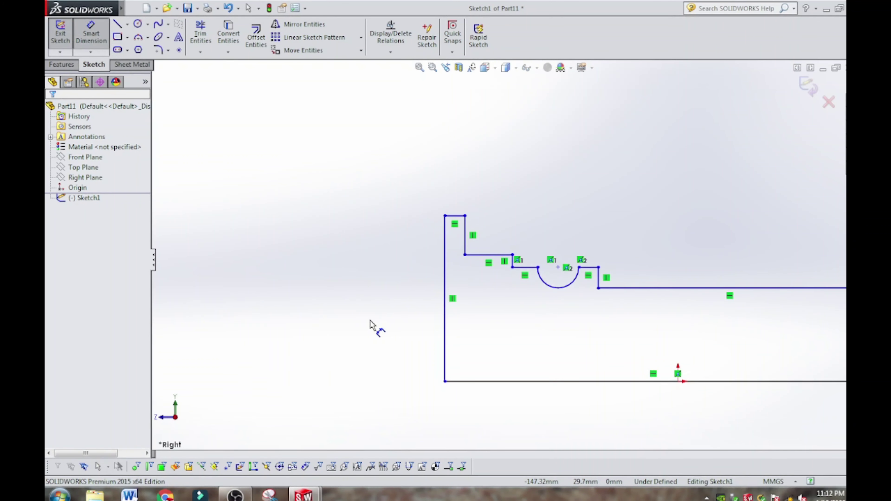
Step: Dimension the profile height to 25, the top step width to 2.5 and the first drop to 2.5
left_click(445, 327)
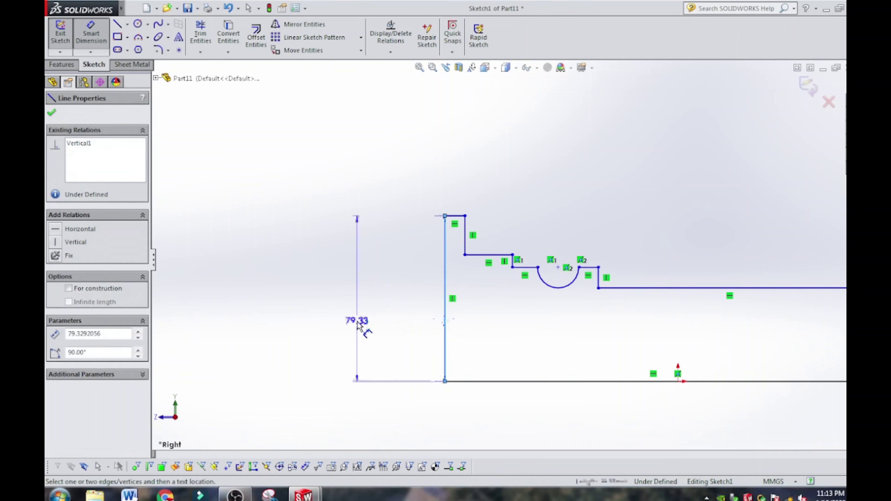
left_click(358, 326)
type("25")
key("Return")
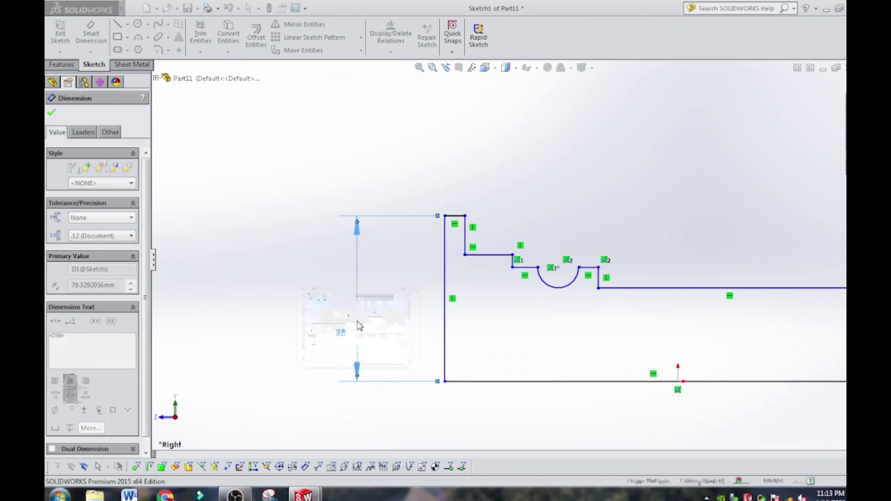
left_click(458, 224)
left_click(460, 184)
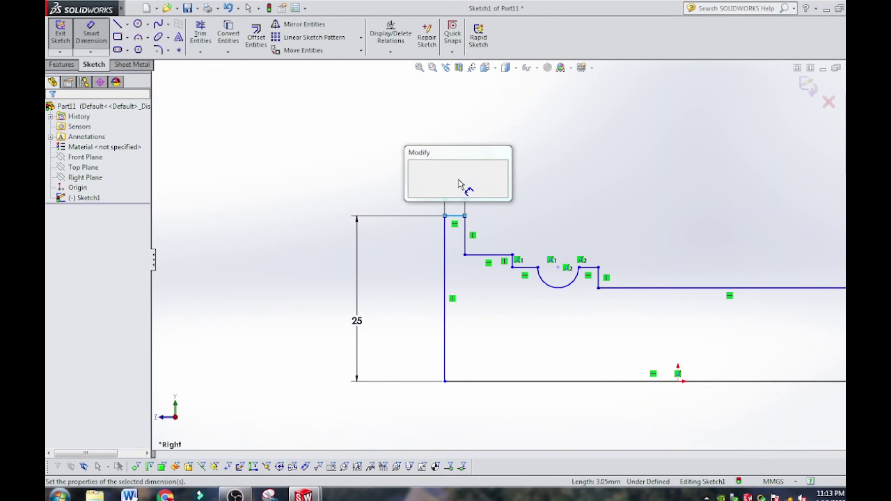
type("2.5")
key("Return")
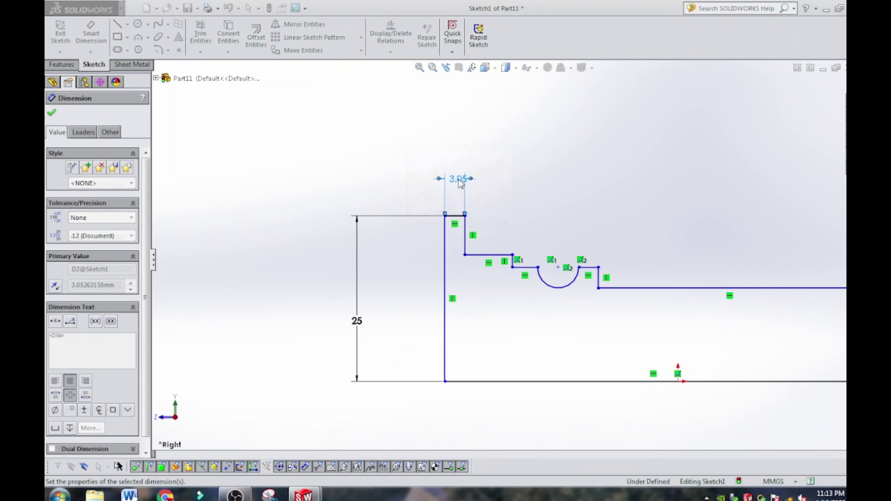
left_click(463, 242)
left_click(520, 223)
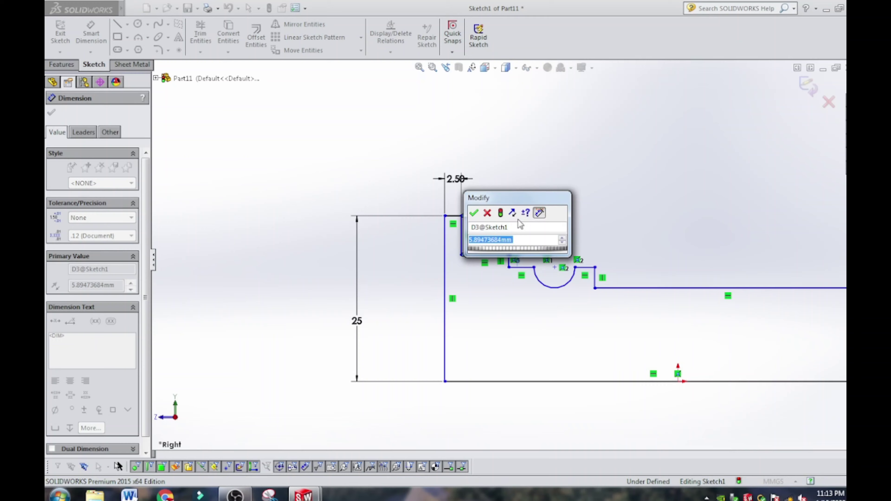
type("2.5")
key("Return")
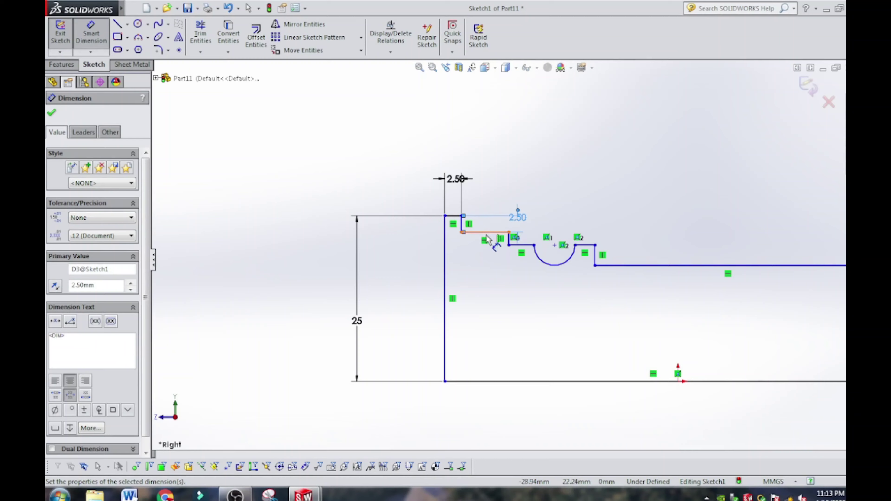
Step: Dimension the horizontal run to 10, the second drop to 2.5 and the pre-groove flat to 5
left_click(487, 234)
left_click(504, 184)
type("10")
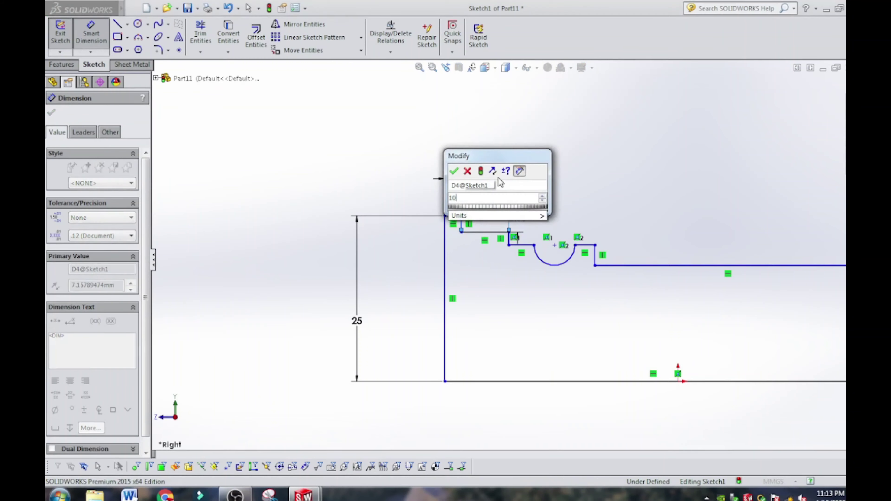
key("Return")
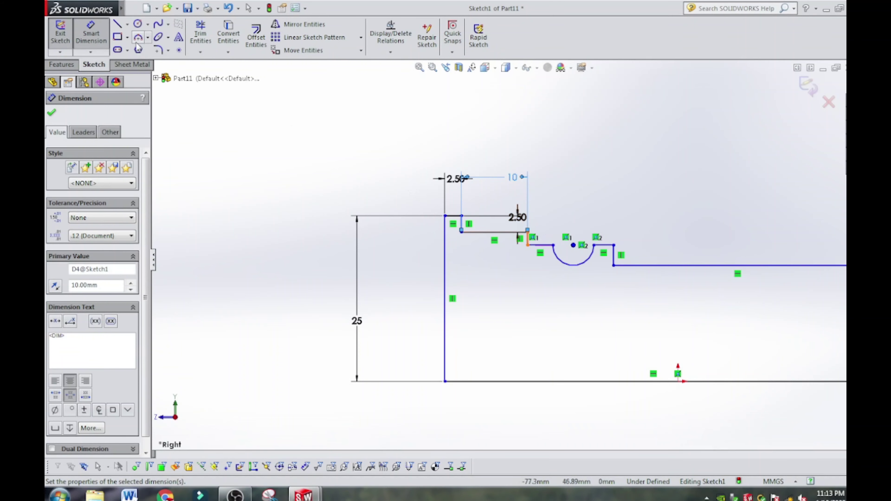
left_click(529, 242)
left_click(626, 203)
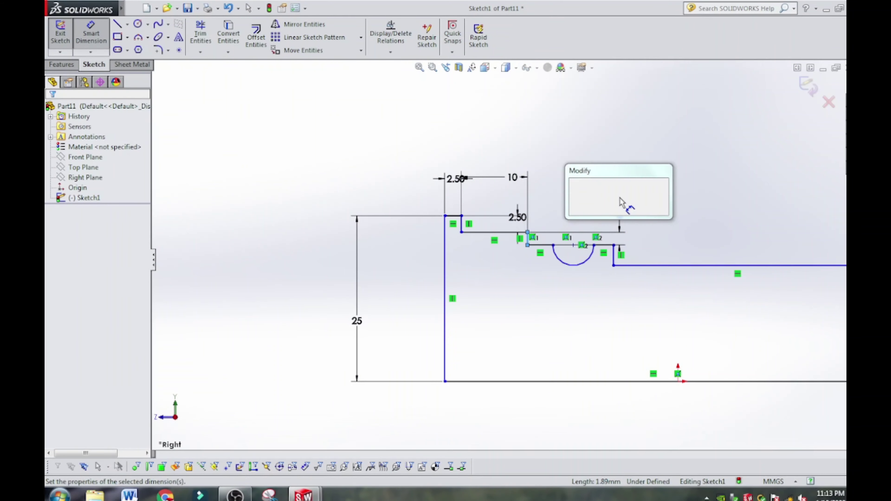
type("2.5")
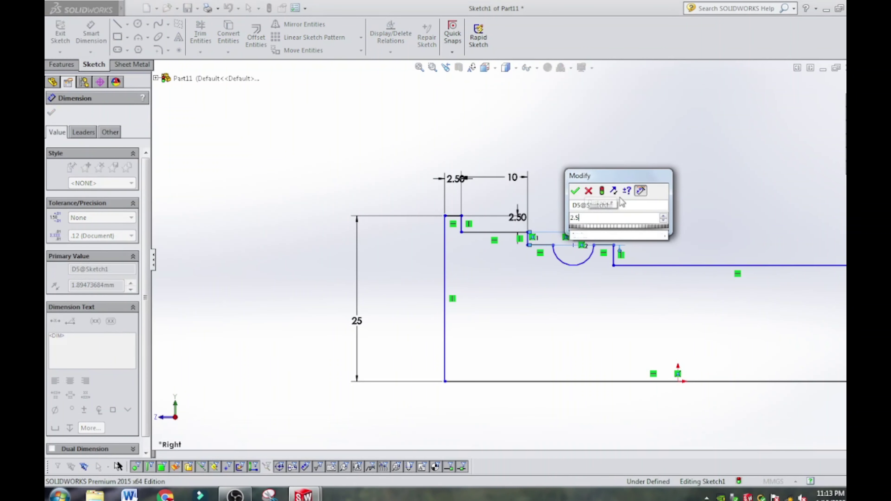
key("Return")
scroll(508, 270, "down", 2)
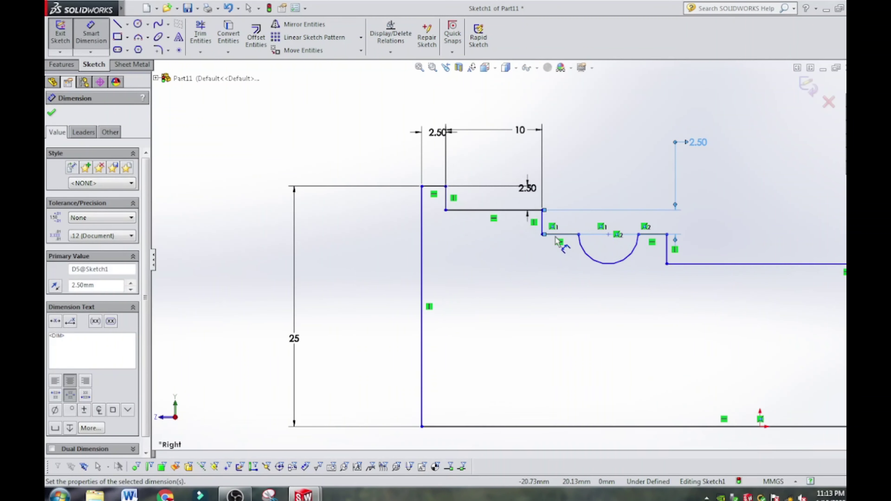
left_click(574, 239)
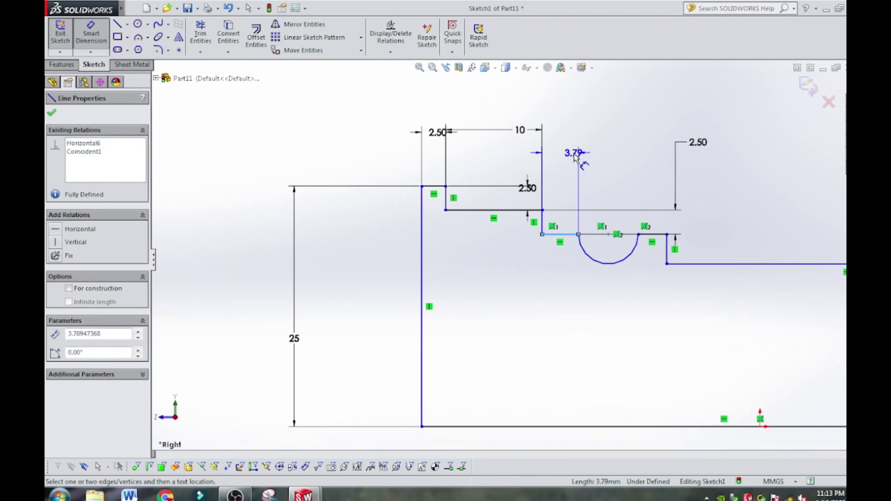
left_click(575, 158)
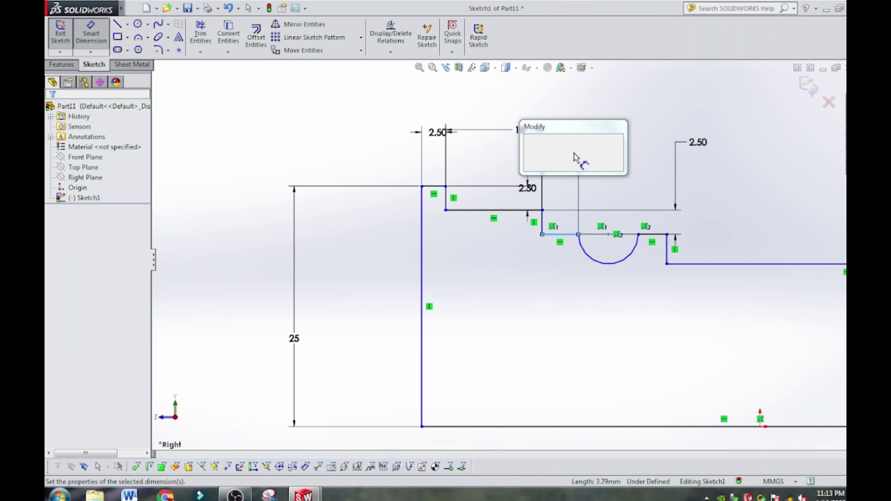
type("5")
key("Return")
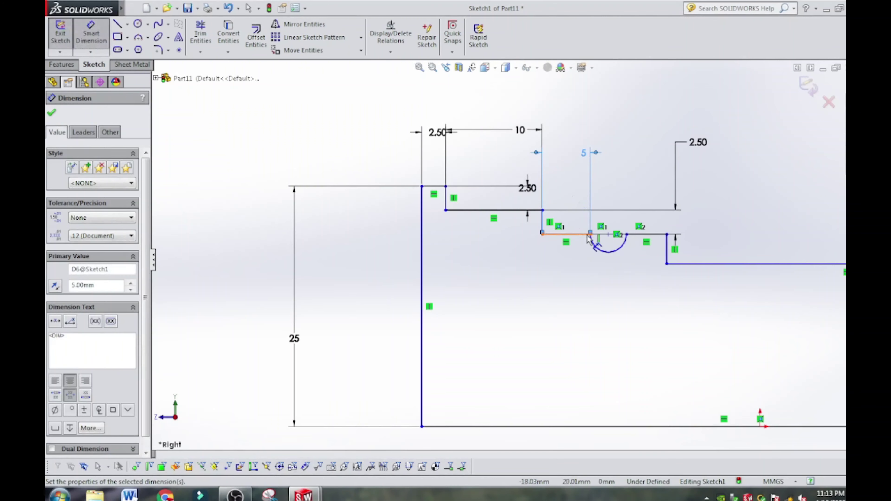
Step: Try a 2 mm radius on the groove arc, then undo that change
left_click(597, 268)
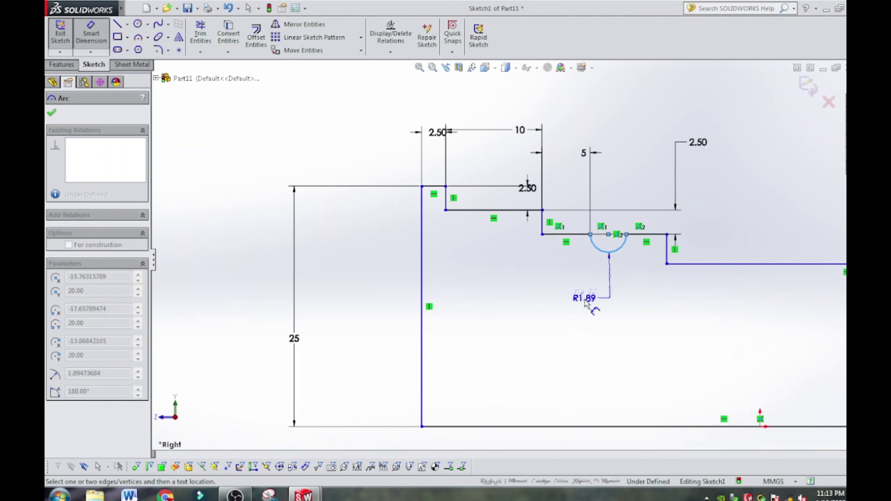
left_click(588, 302)
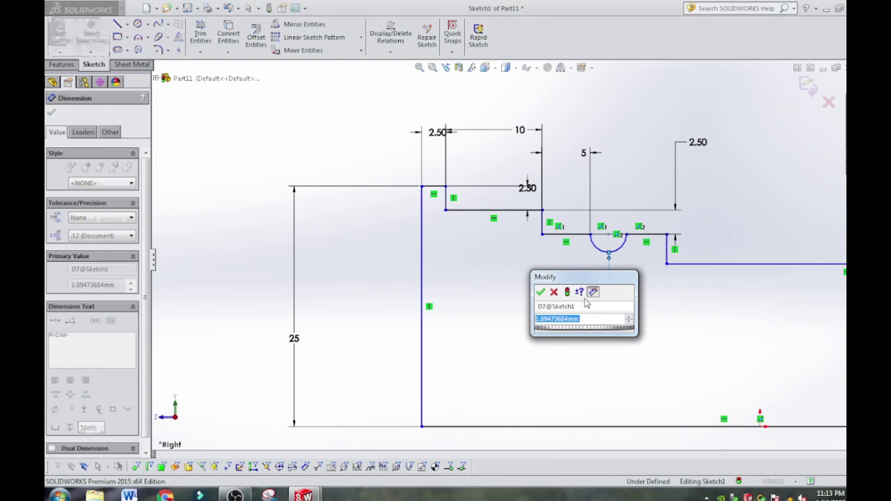
type("2")
key("Return")
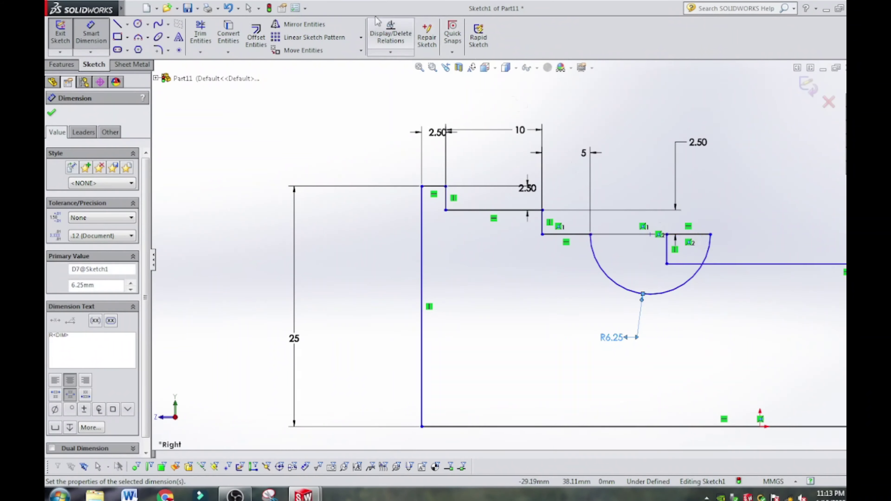
left_click(229, 8)
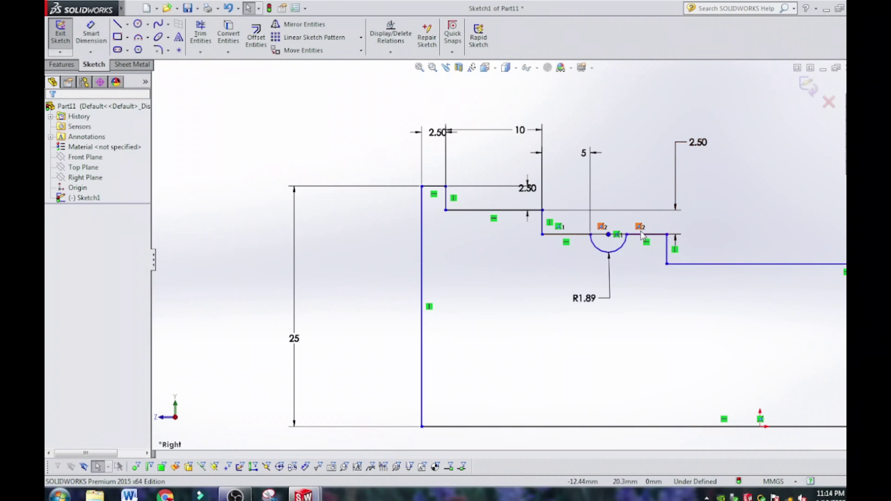
left_click(642, 235)
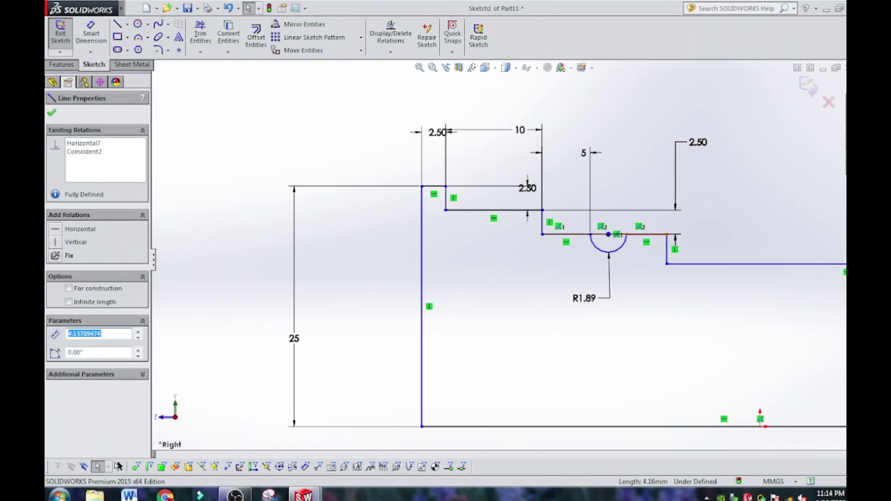
left_click(91, 34)
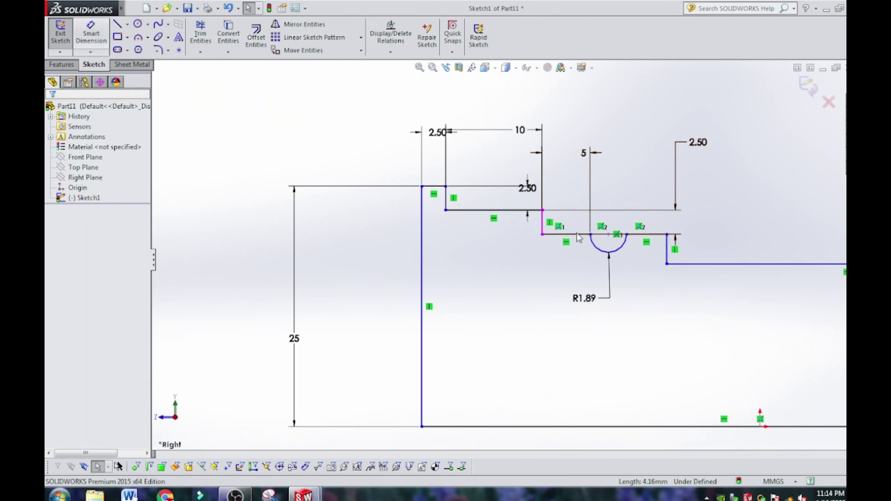
Step: Dimension the post-groove ledge to 5, the drop below it to 2.5 and the shoulder to 30
left_click(635, 234)
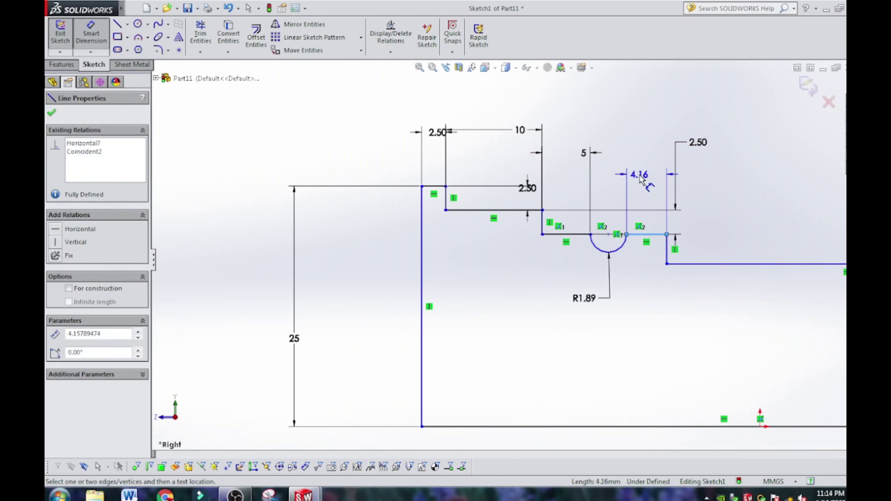
left_click(640, 176)
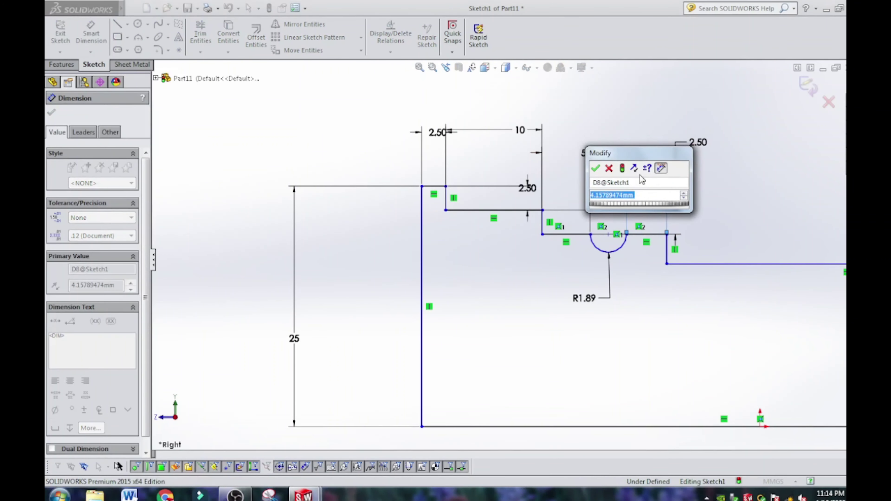
type("5")
key("Return")
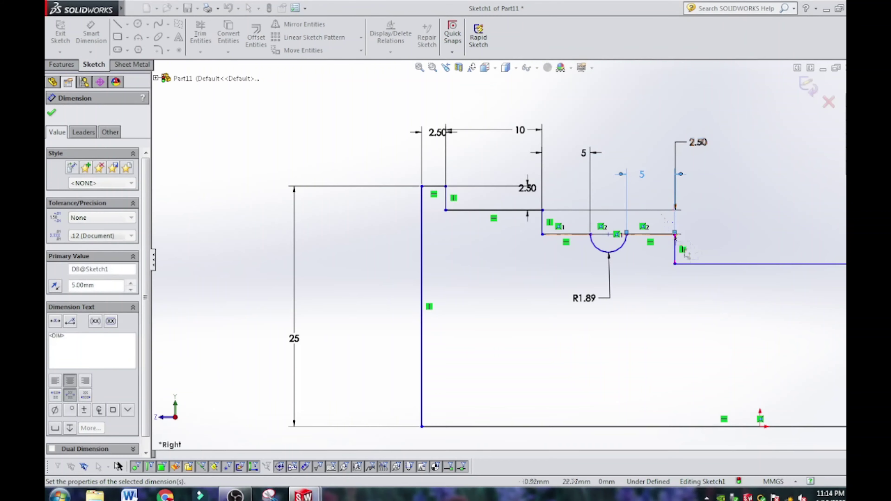
left_click(676, 250)
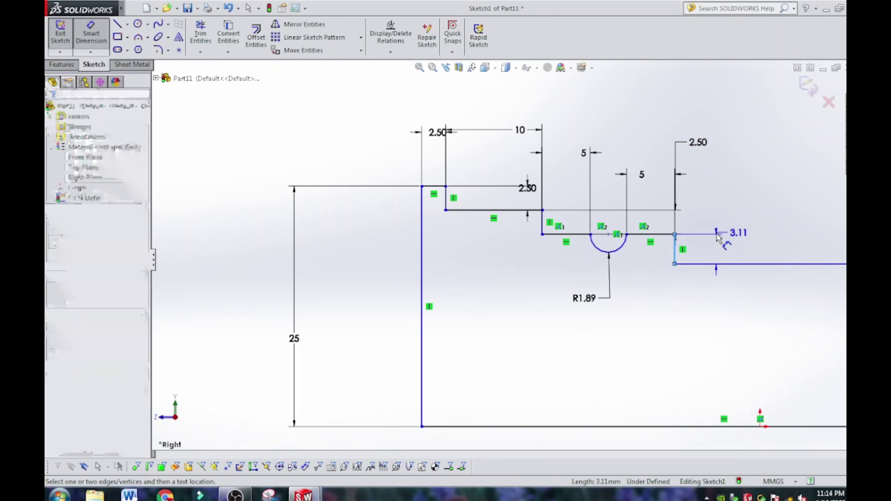
left_click(717, 234)
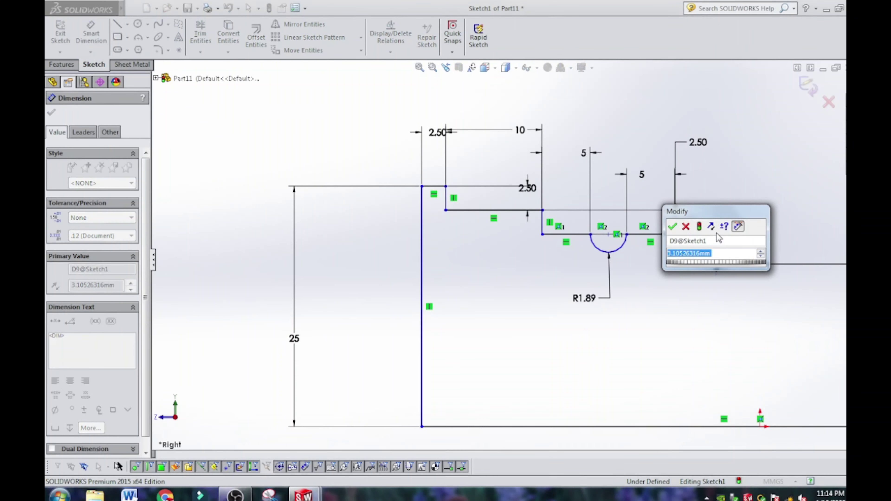
type("2.5")
key("Return")
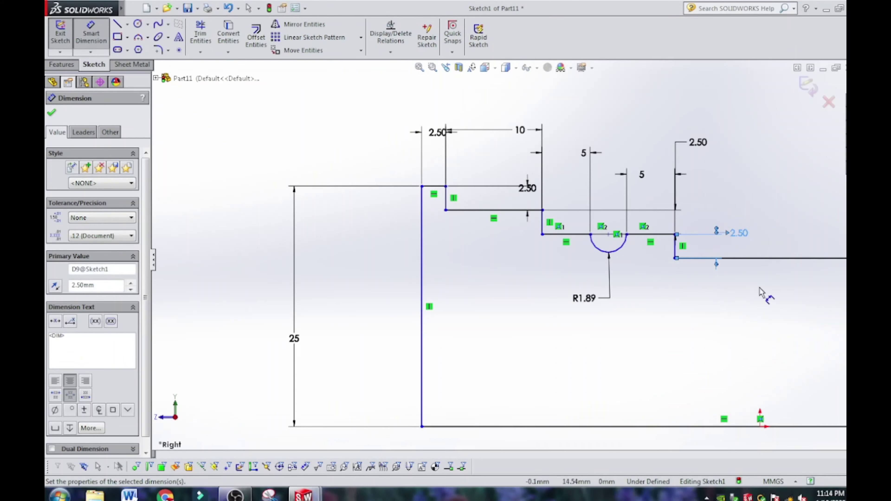
left_click(760, 259)
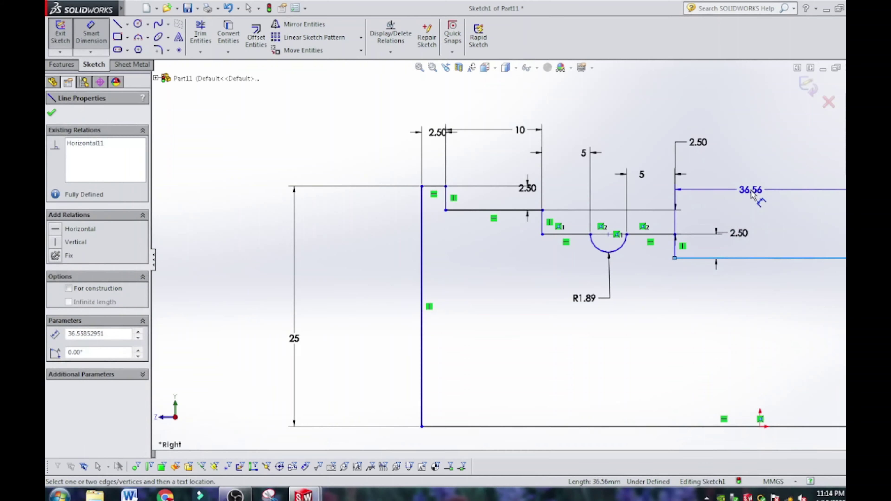
left_click(751, 195)
type("30")
key("Return")
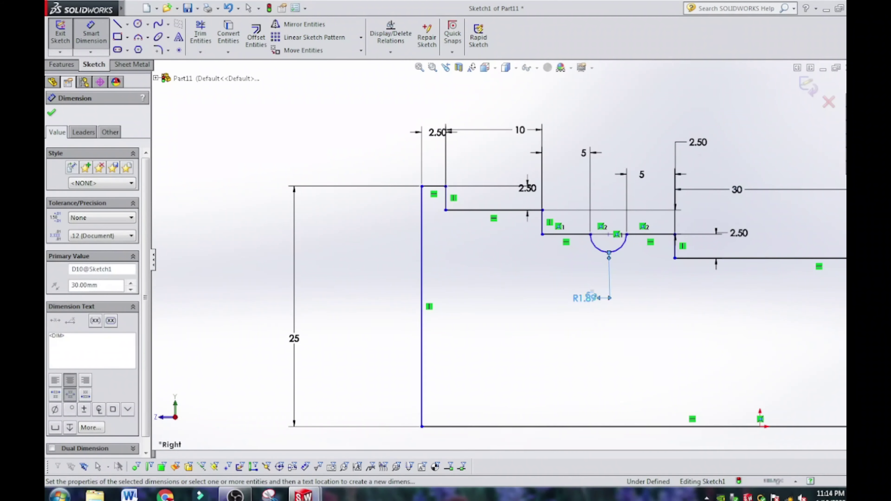
Step: Change the groove radius from R1.89 to R6.25
left_click(592, 295)
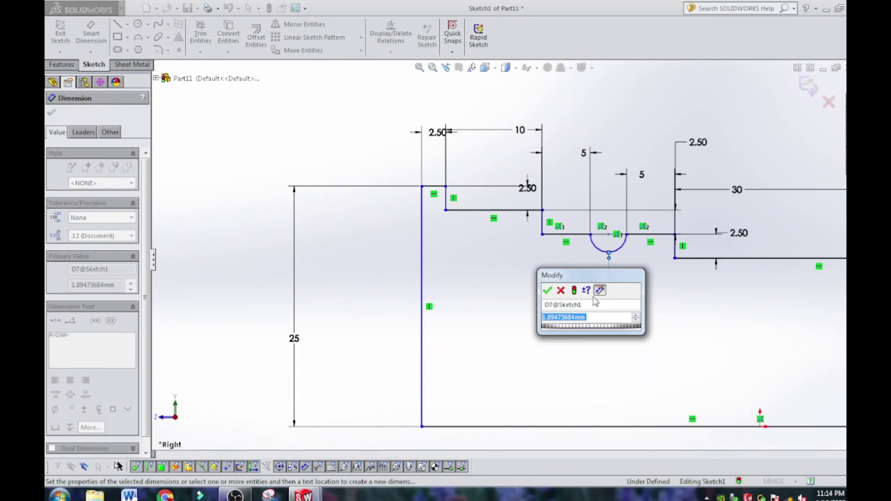
type("6.")
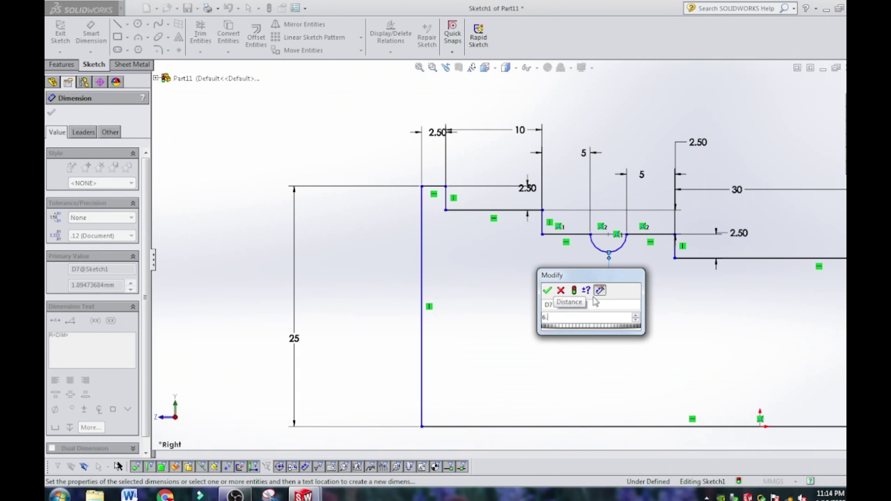
type("25")
key("Return")
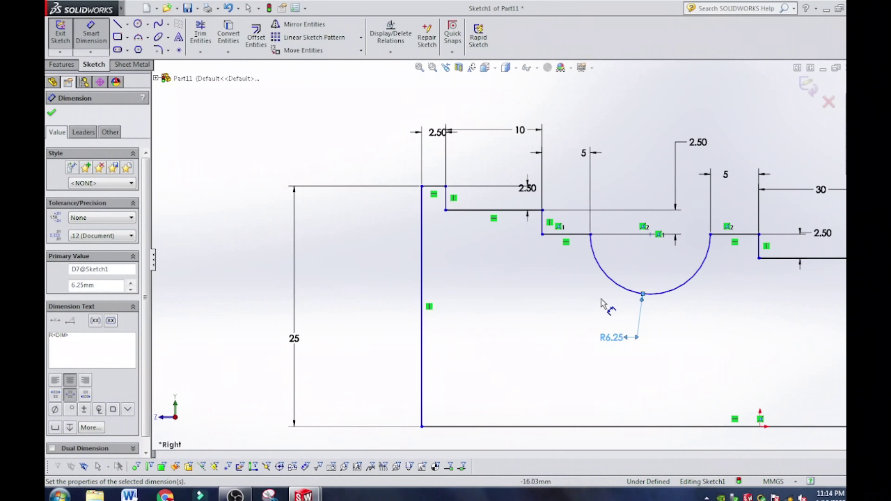
Step: Add driven reference dimensions: 17.50 on the right edge and 65 on the bottom line
scroll(681, 261, "up", 2)
scroll(681, 262, "up", 2)
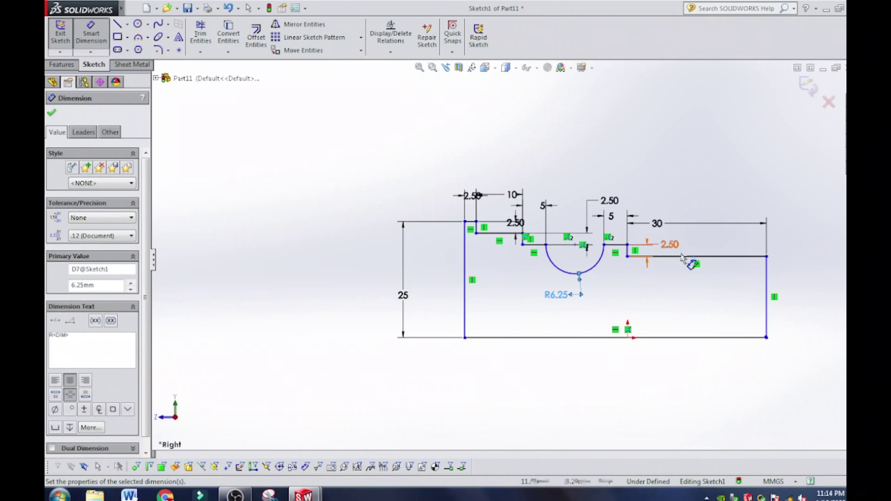
left_click(767, 291)
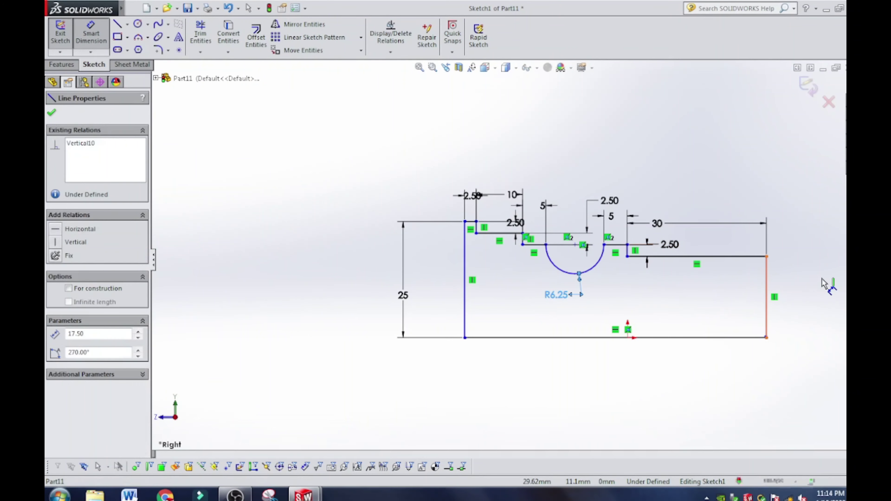
left_click(807, 277)
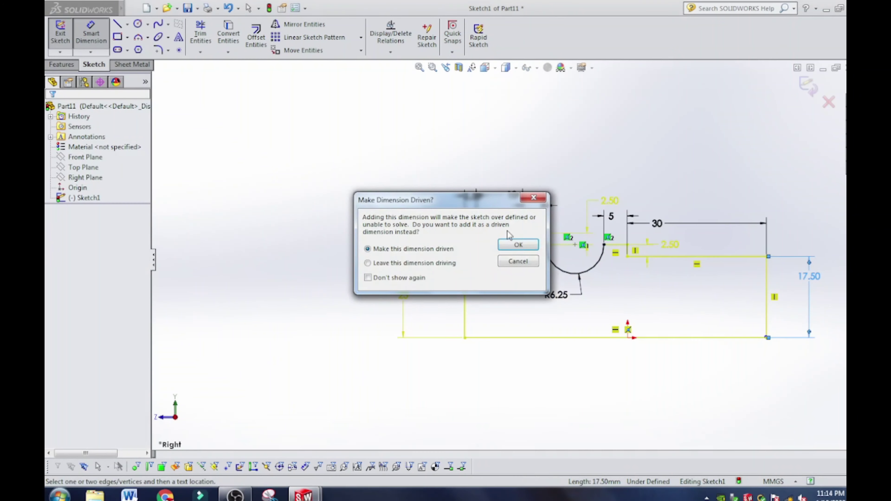
left_click(518, 245)
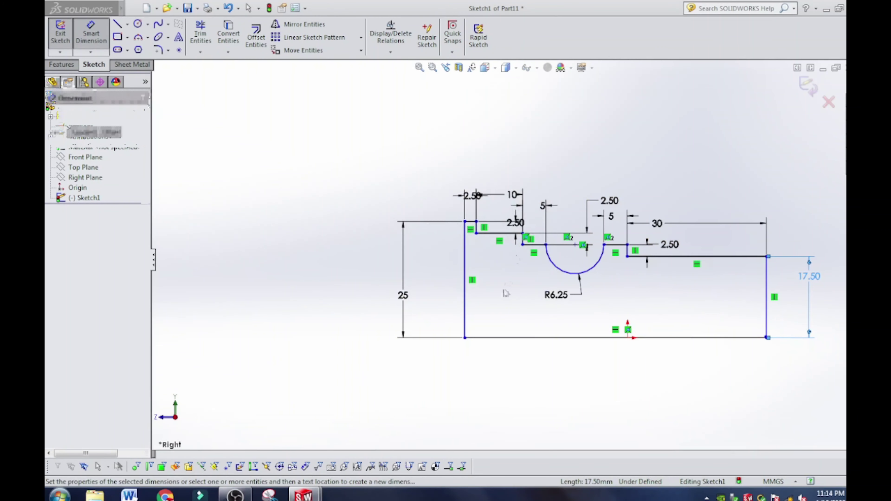
left_click(519, 339)
left_click(516, 398)
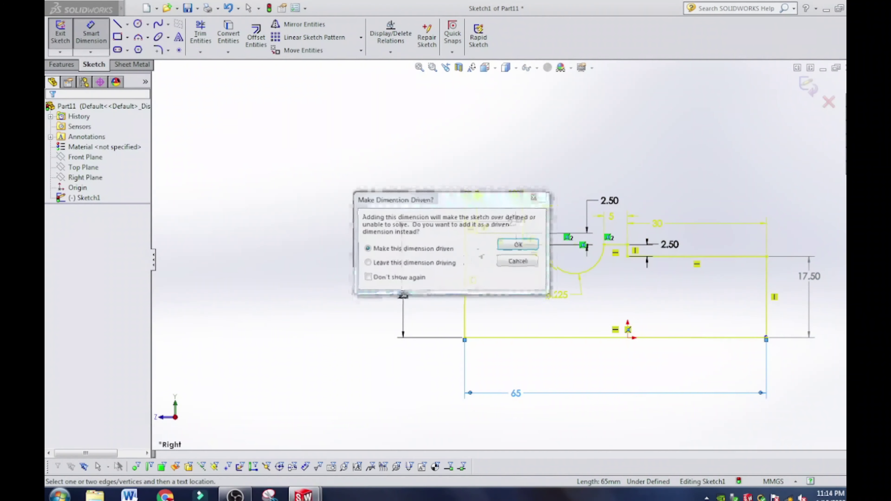
left_click(515, 242)
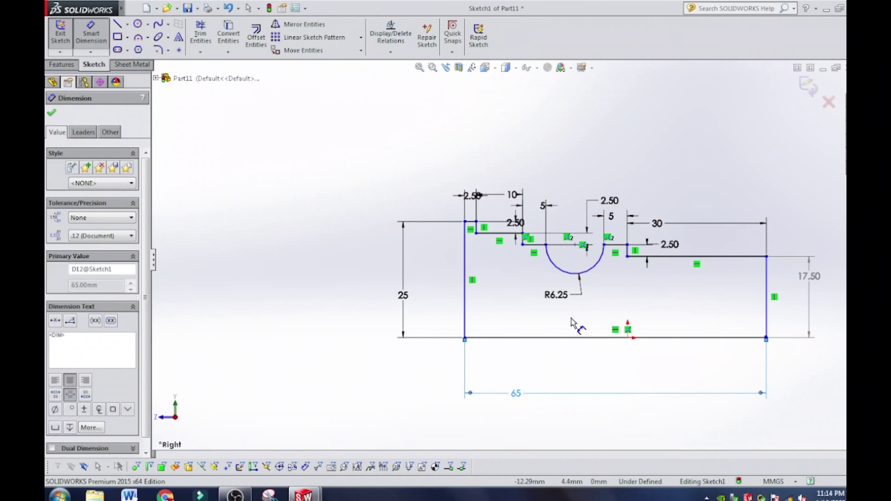
Step: Add a Midpoint relation between the 65 mm bottom line and the origin, then zoom to fit
right_click(288, 185)
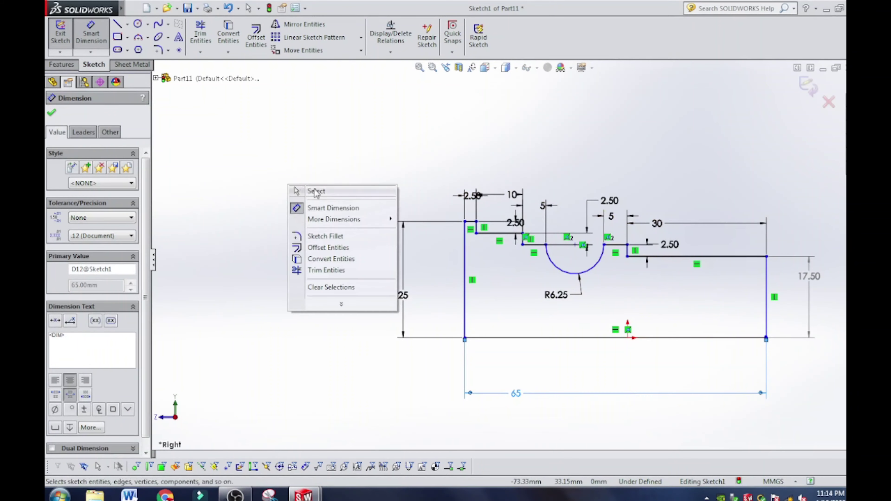
left_click(331, 191)
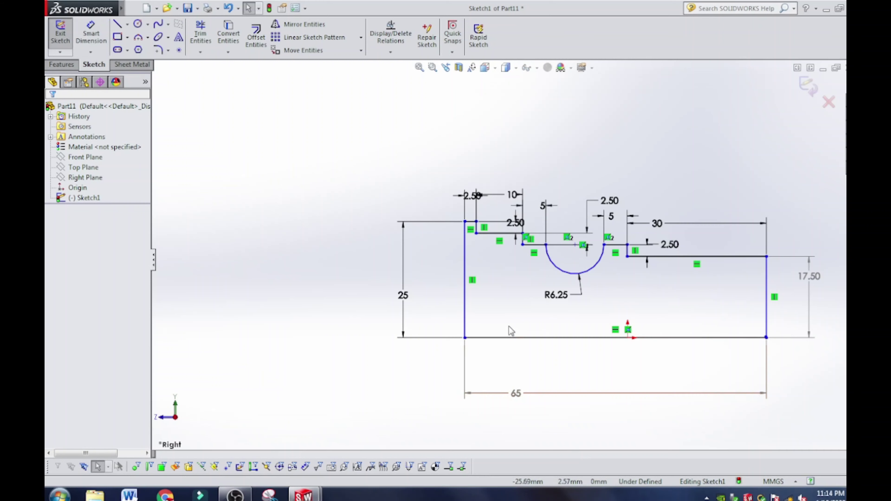
left_click(515, 338)
scroll(652, 345, "down", 4)
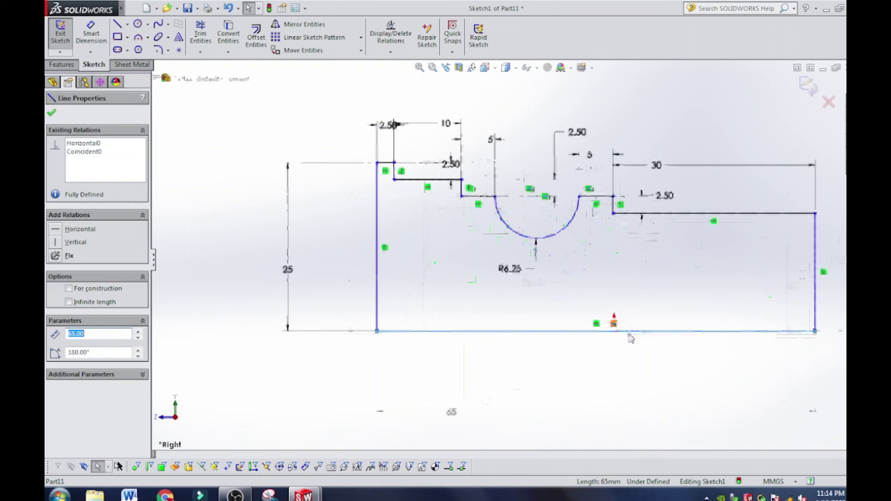
left_click(594, 322, "ctrl")
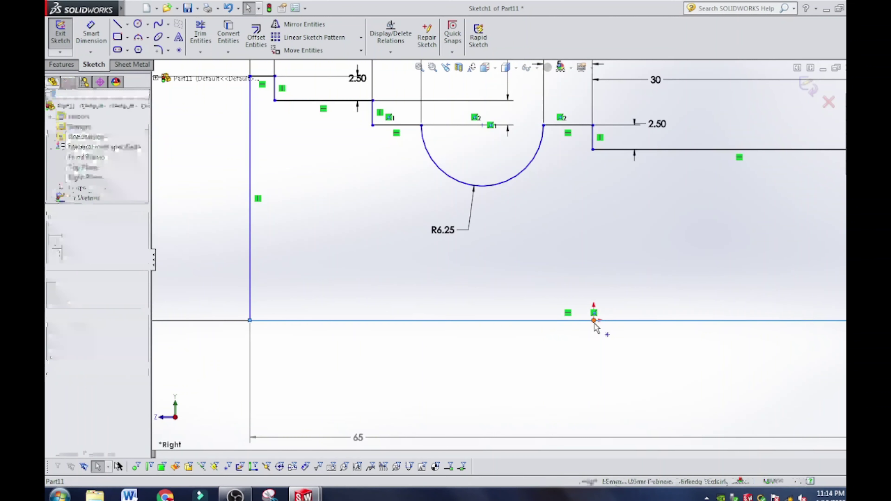
left_click(55, 295)
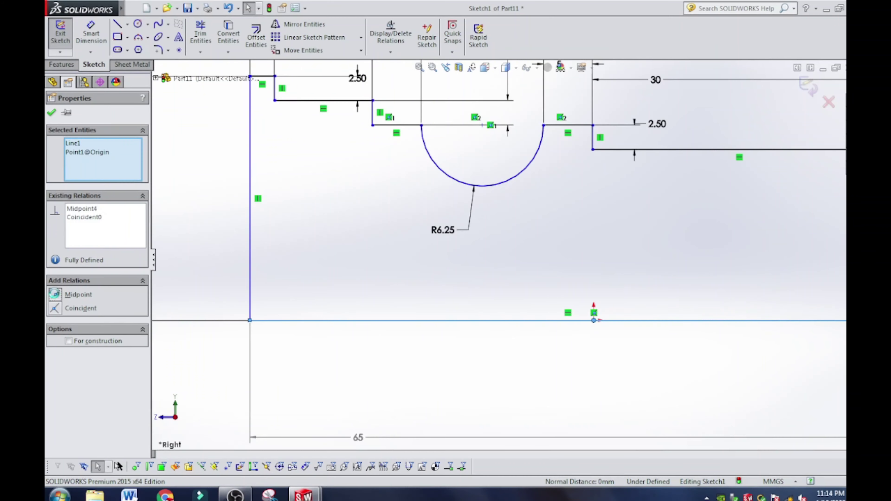
left_click(200, 202)
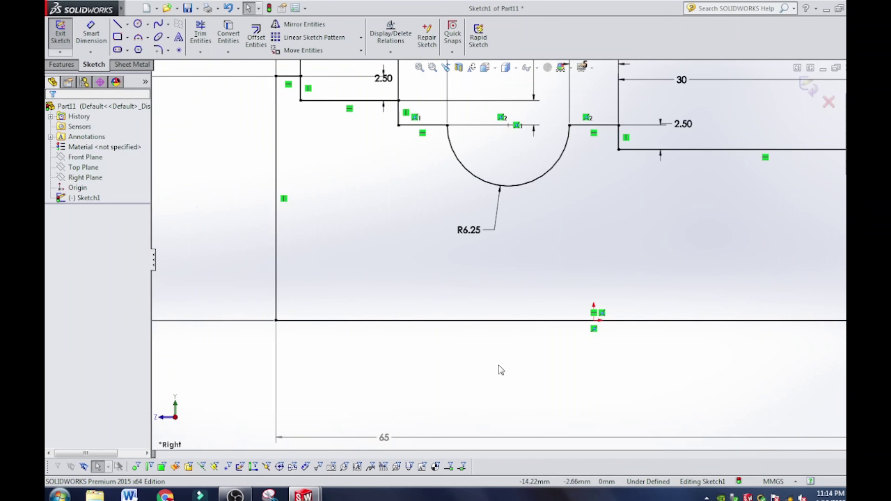
key("f")
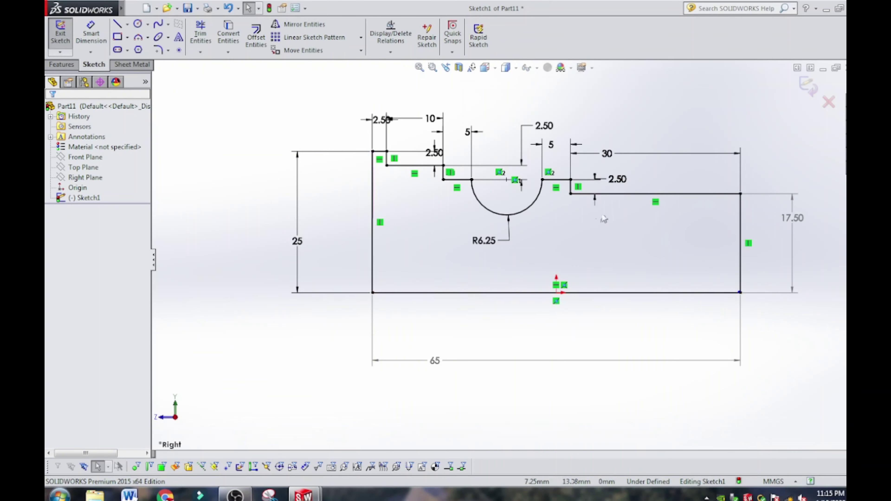
scroll(504, 200, "down", 3)
scroll(504, 200, "up", 2)
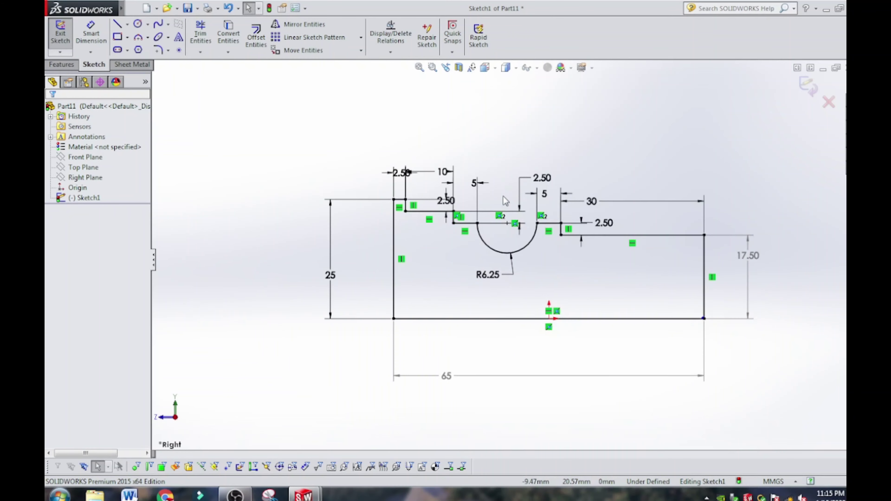
scroll(504, 201, "down", 1)
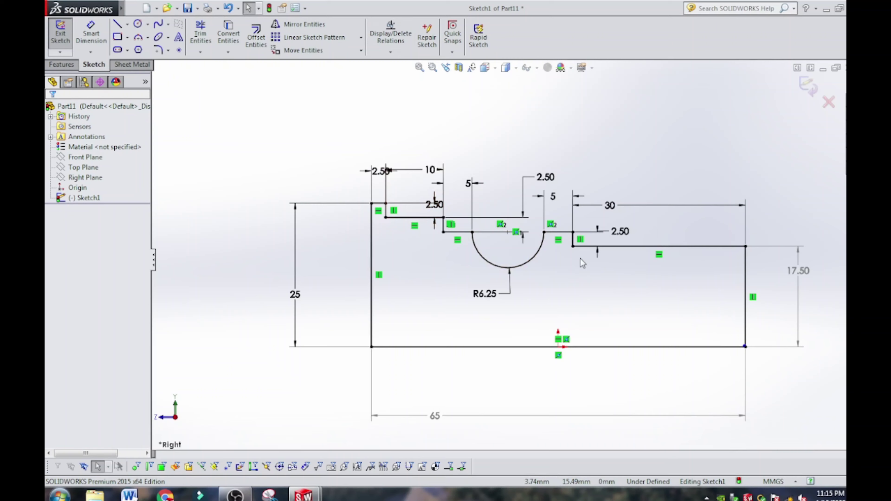
left_click(572, 246)
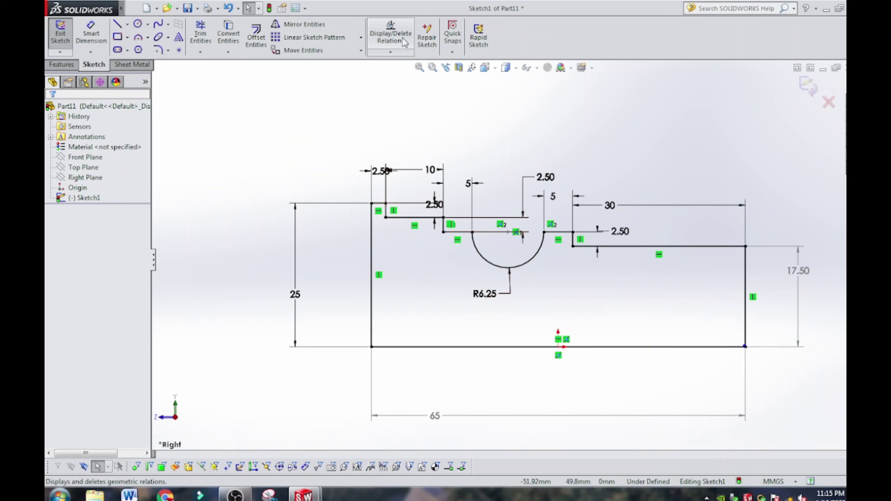
Step: Run Fully Define Sketch to add the missing dimensions such as 32.29, then check the corners
left_click(391, 52)
left_click(412, 87)
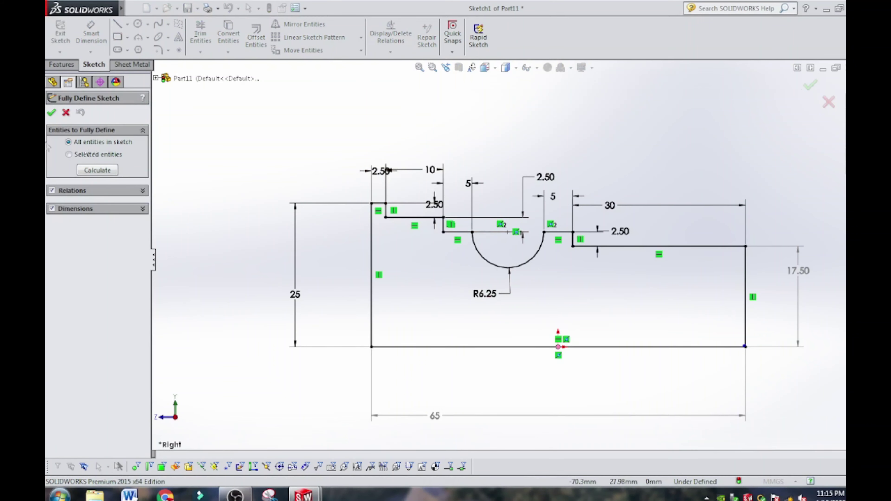
left_click(107, 171)
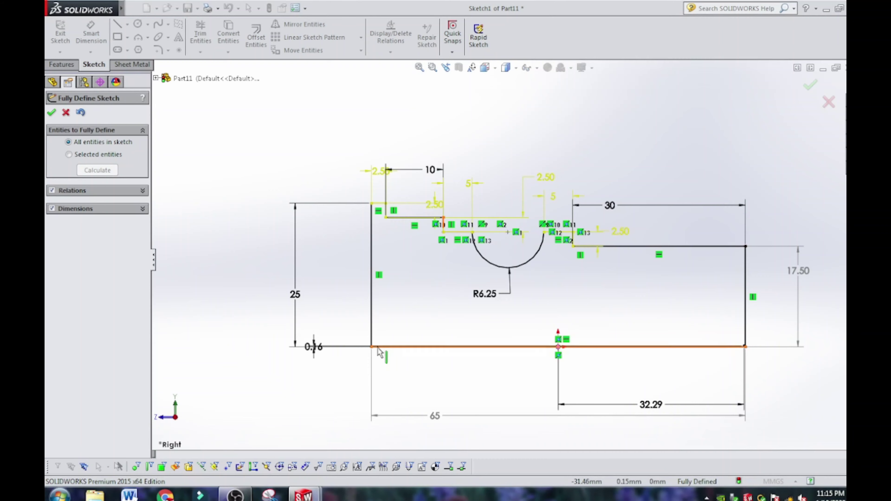
left_click(52, 113)
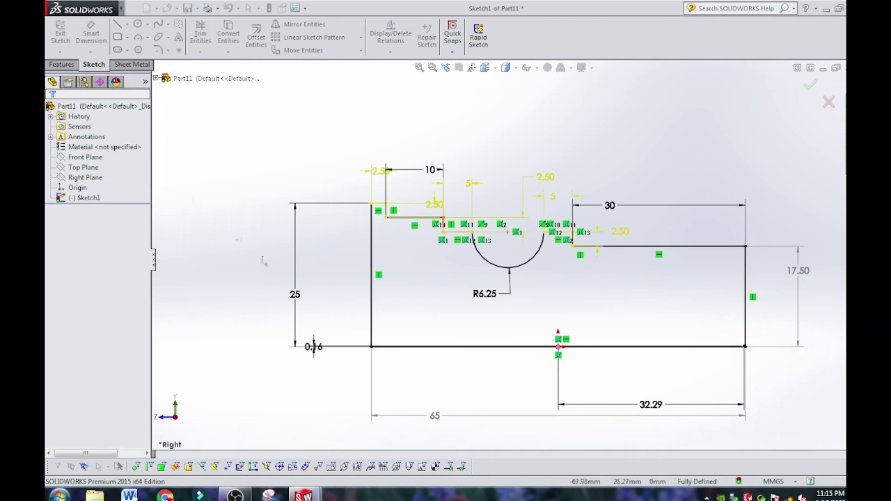
scroll(351, 328, "down", 5)
scroll(499, 374, "down", 3)
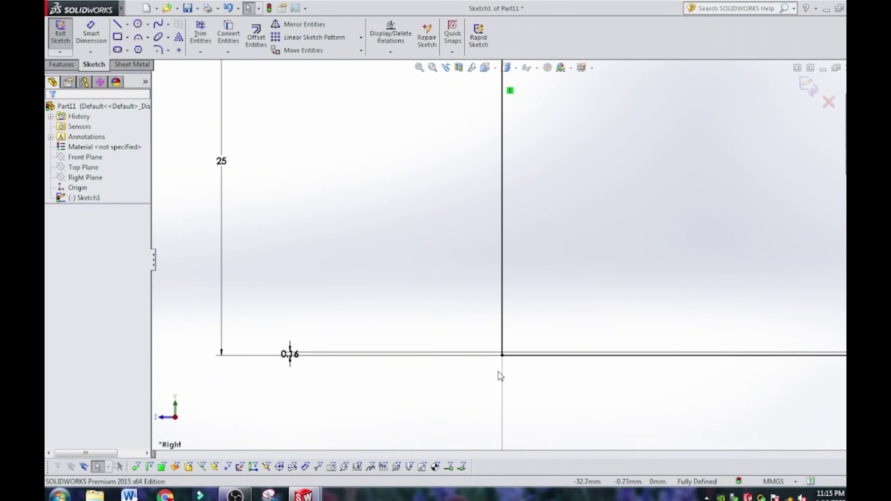
scroll(532, 362, "up", 4)
scroll(766, 295, "up", 4)
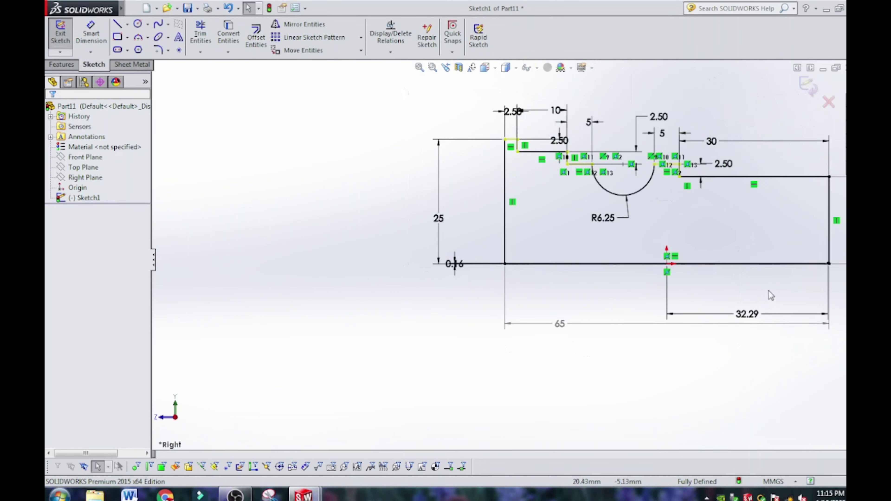
scroll(798, 261, "down", 6)
scroll(678, 238, "up", 5)
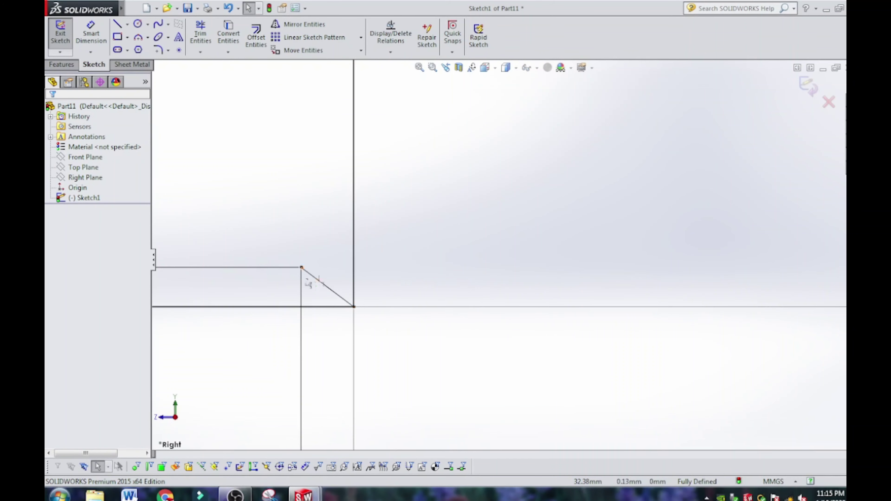
scroll(317, 284, "up", 5)
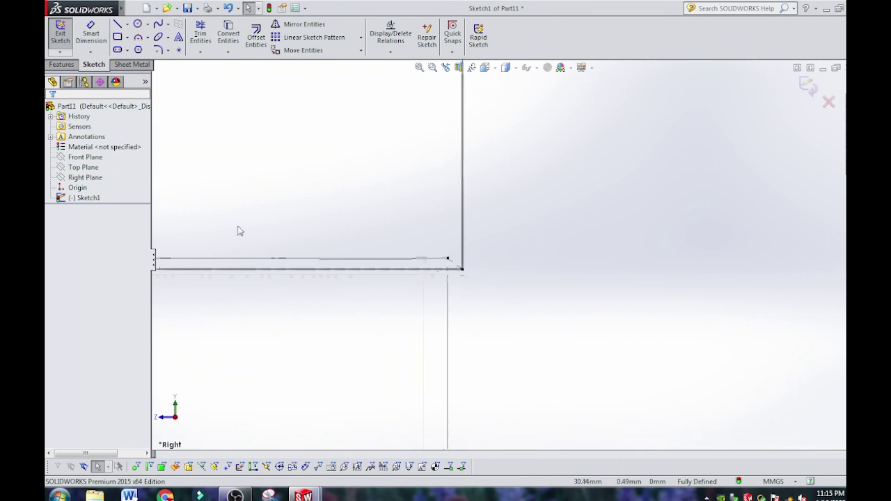
scroll(339, 180, "up", 6)
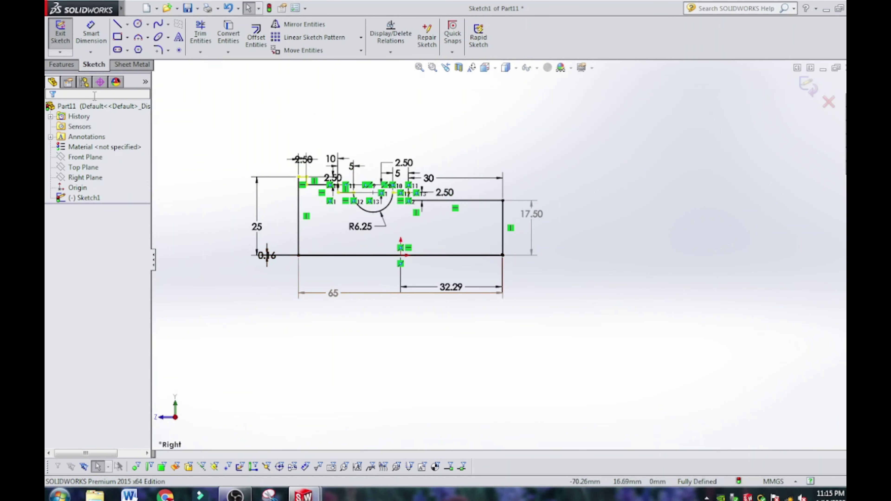
Step: Revolve the sketch contour 360° about its bottom line into Revolve1
left_click(69, 67)
left_click(100, 35)
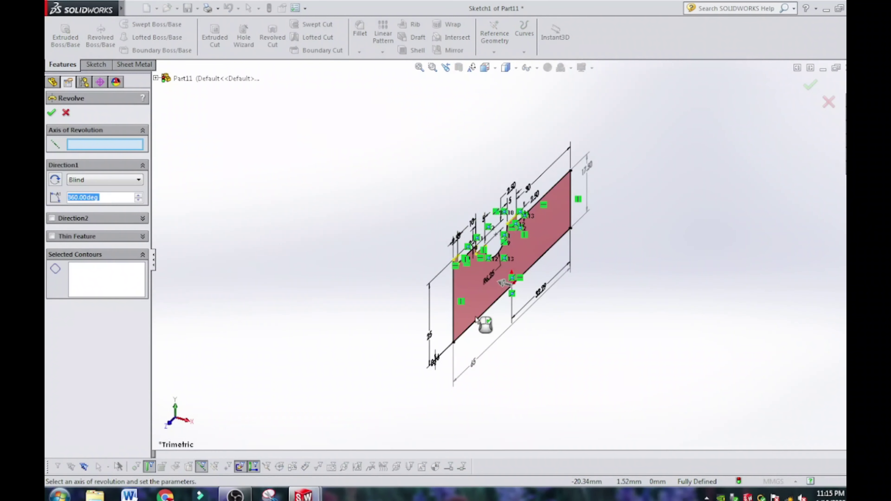
left_click(469, 329)
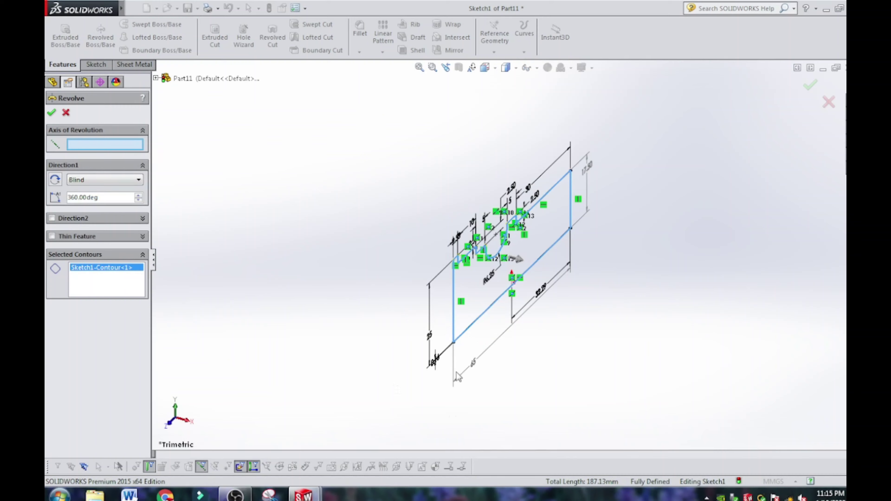
left_click(464, 333)
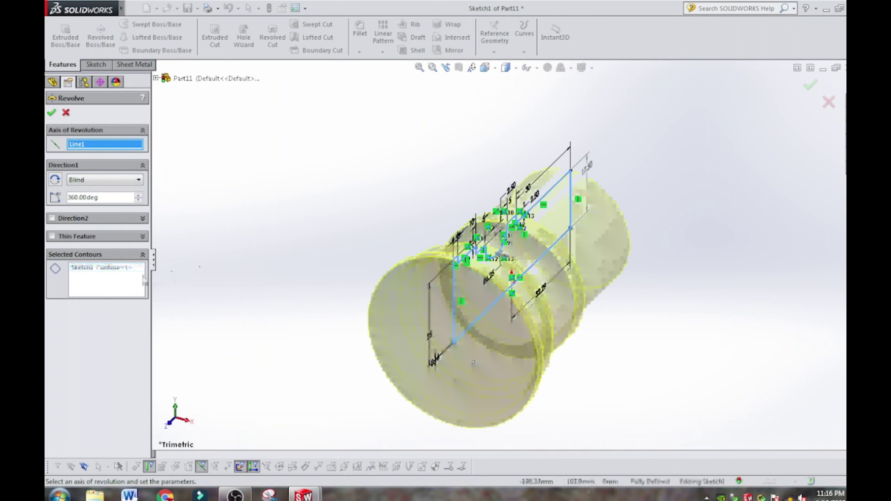
mouse_move(662, 442)
middle_mouse_down()
mouse_move(527, 388)
mouse_move(577, 304)
mouse_move(561, 309)
middle_mouse_up()
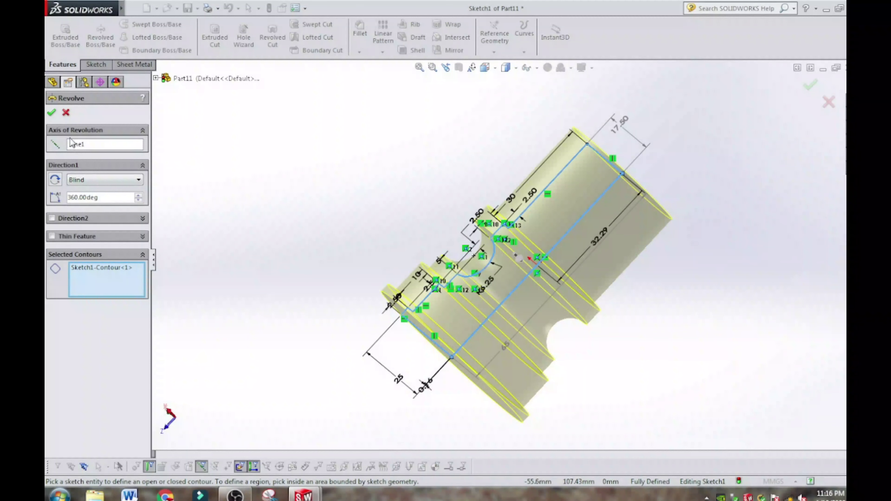
left_click(52, 113)
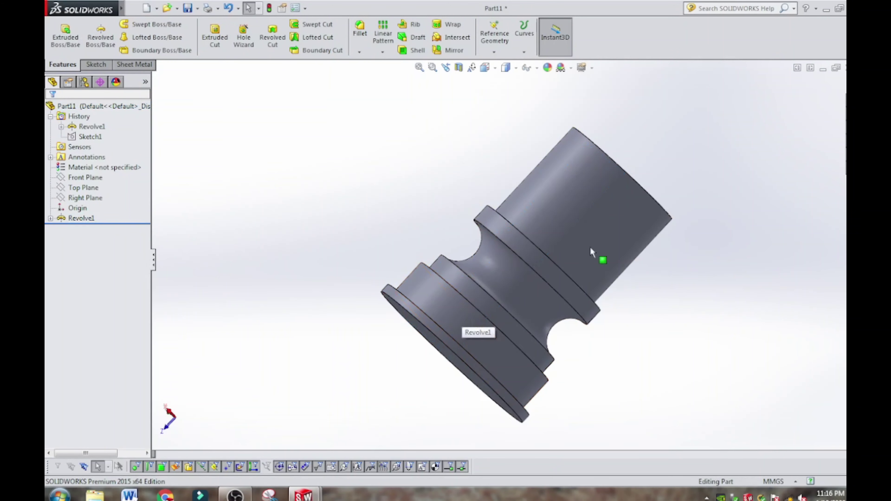
middle_click_drag(597, 255, 587, 299)
Step: Sketch a small rectangle at the rim top on the shaft's end face
left_click(445, 285)
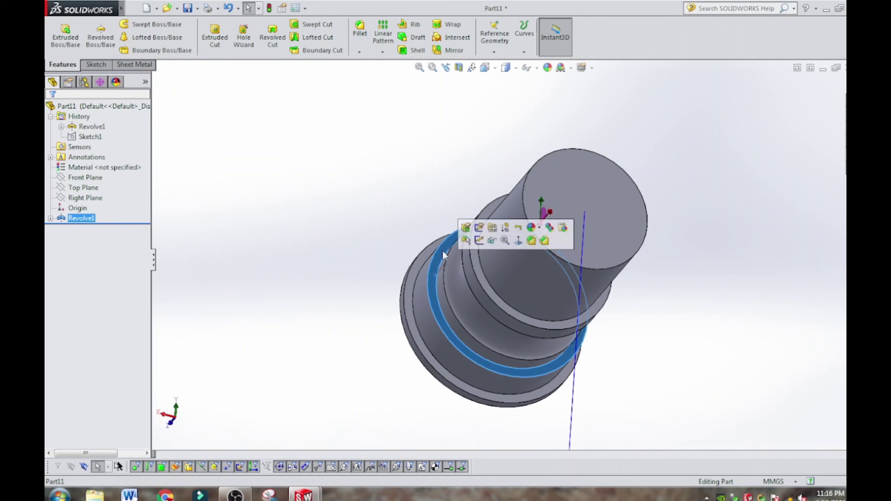
left_click(480, 229)
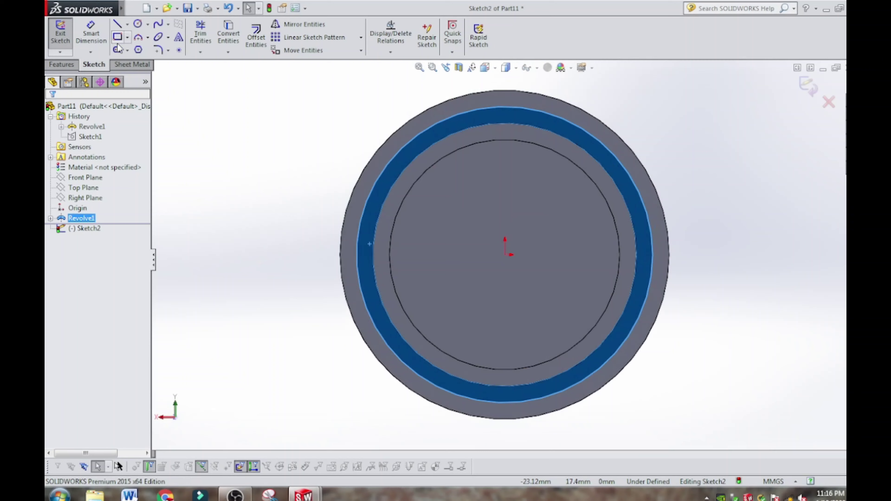
left_click(122, 39)
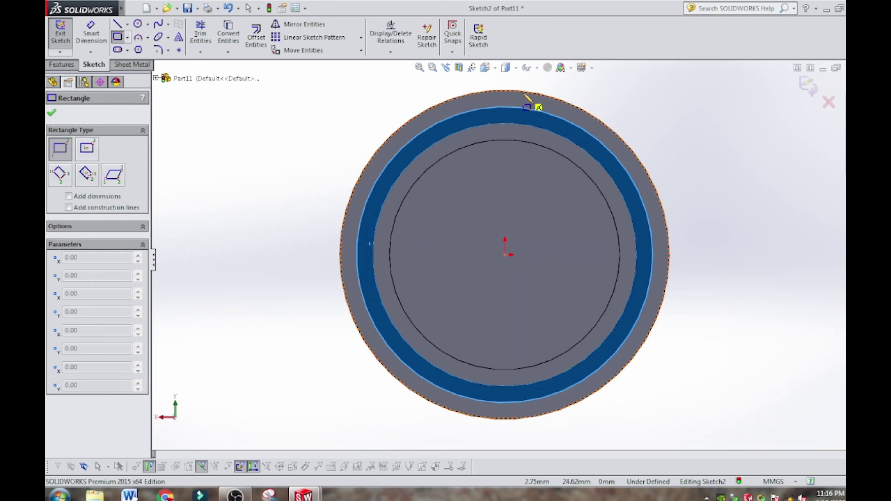
left_click(523, 91)
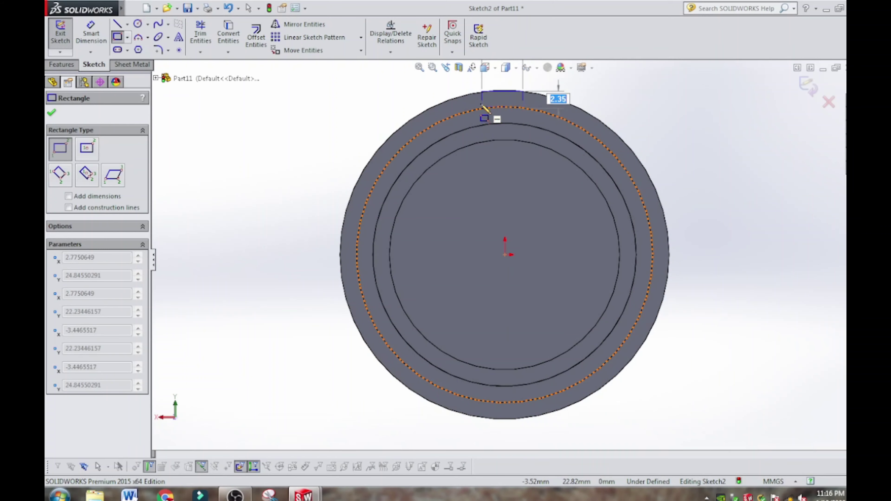
left_click(486, 109)
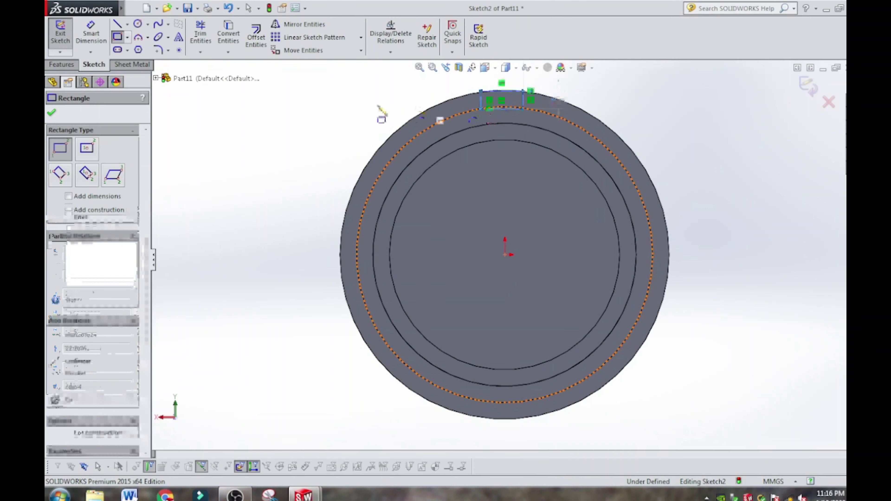
right_click(364, 112)
left_click(378, 120)
Step: Dimension the rectangle 2.5 mm tall and 5 mm wide, then start an Extruded Boss/Base
left_click(91, 34)
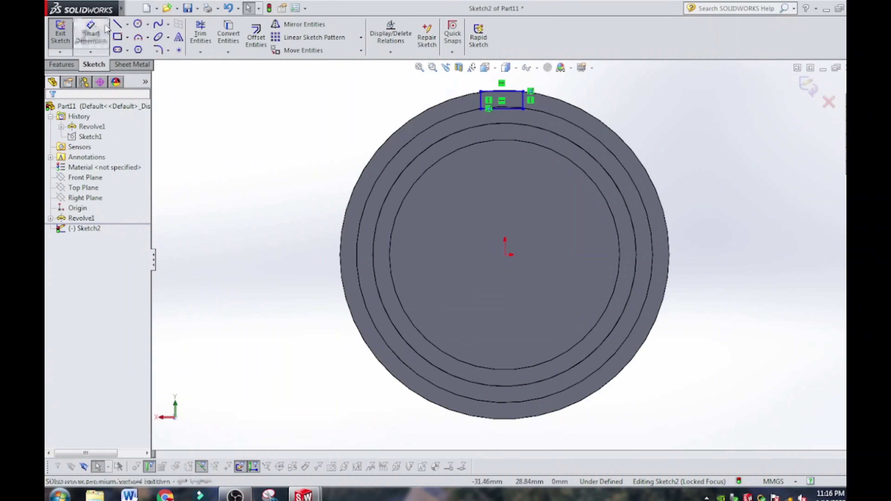
left_click(525, 105)
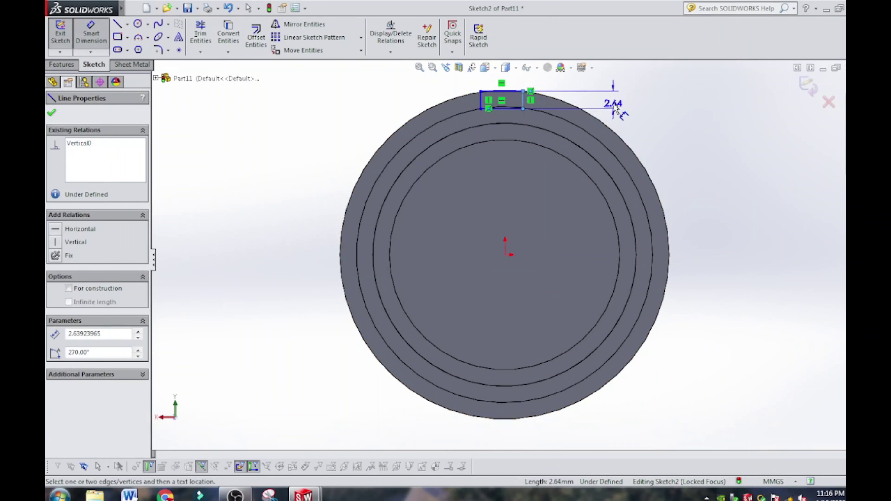
left_click(618, 113)
type("2.5")
key("Return")
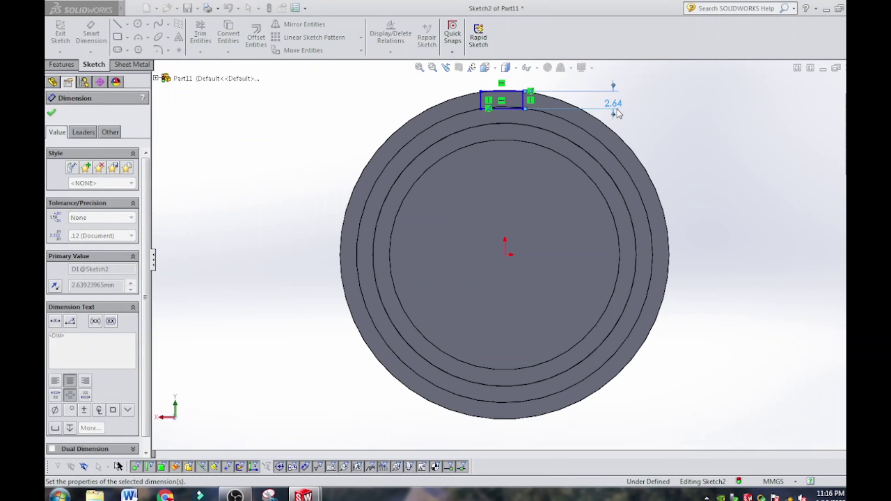
scroll(523, 104, "down", 5)
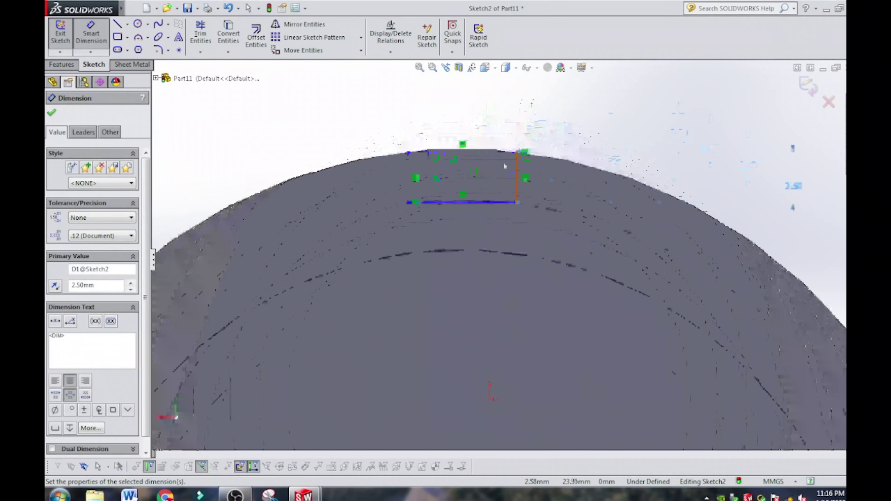
left_click(488, 152)
left_click(470, 116)
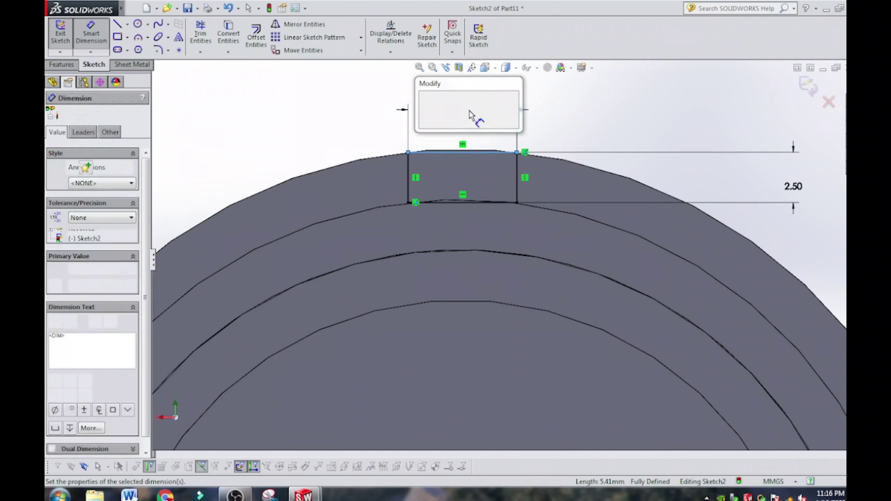
key("Return")
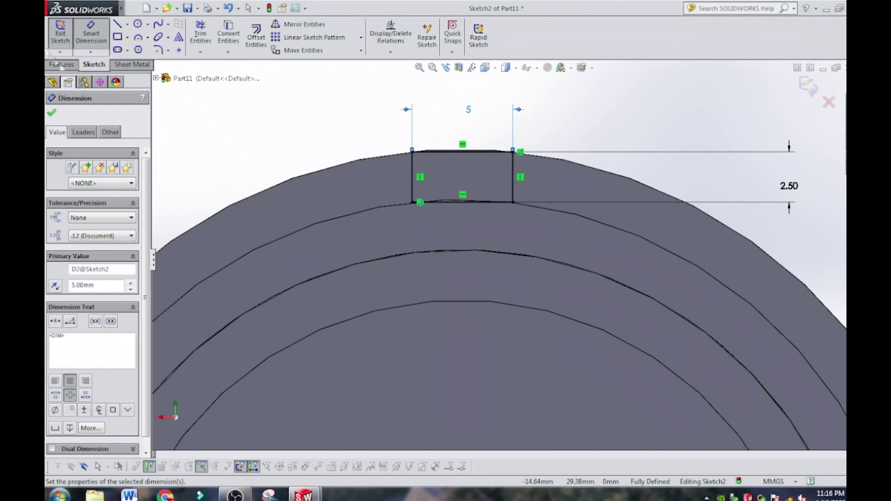
left_click(62, 64)
left_click(65, 34)
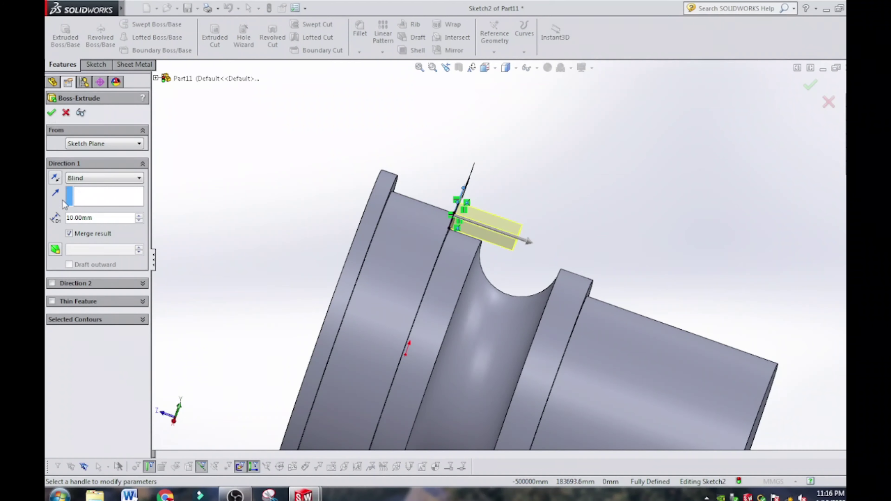
Step: Reverse the extrusion direction and extrude the rectangle Blind to 12 mm depth
left_click(54, 178)
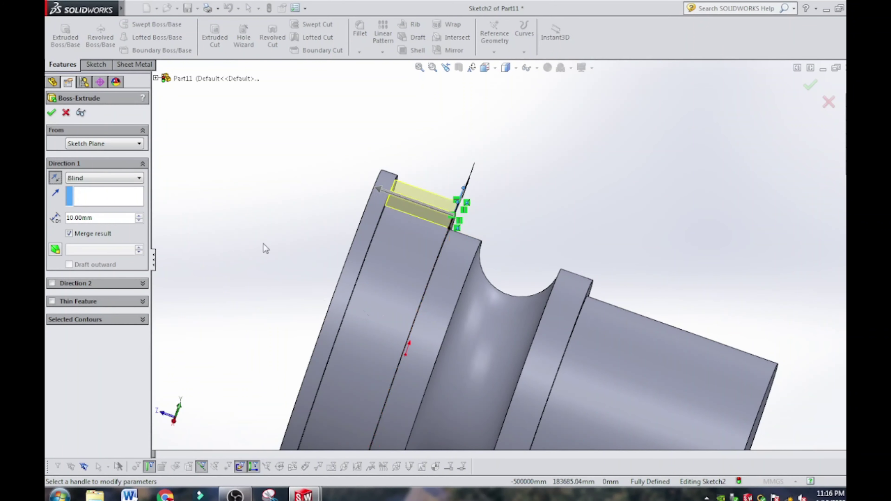
left_click(80, 179)
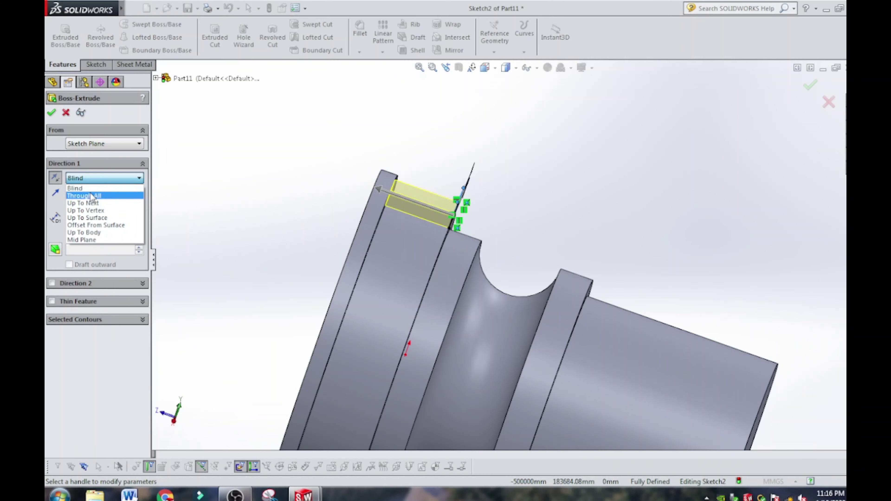
left_click(93, 203)
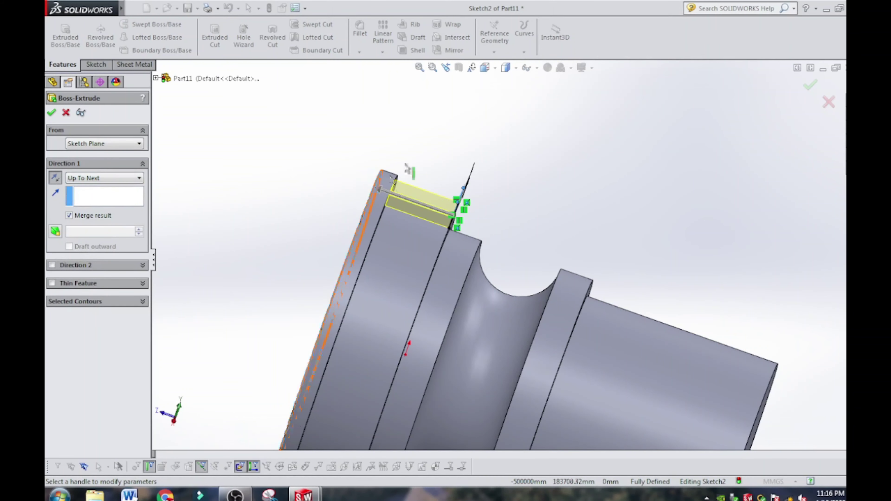
scroll(408, 170, "down", 3)
left_click(384, 226)
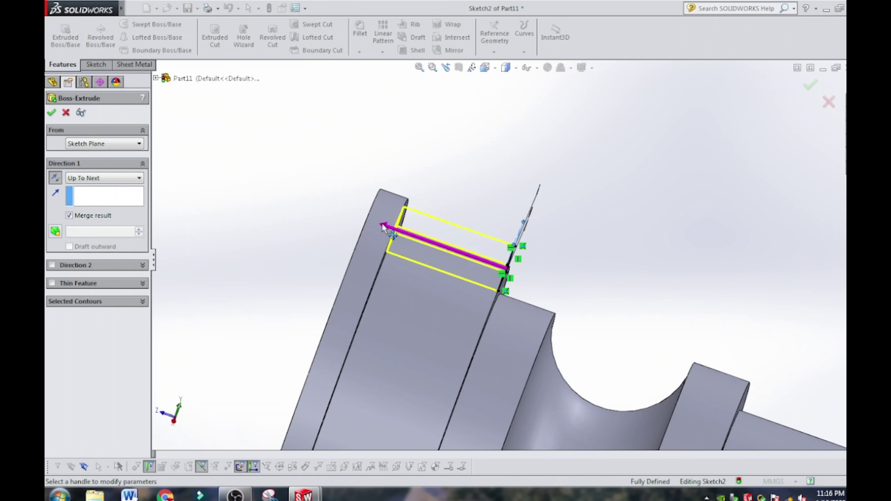
left_click(391, 271)
scroll(502, 254, "up", 3)
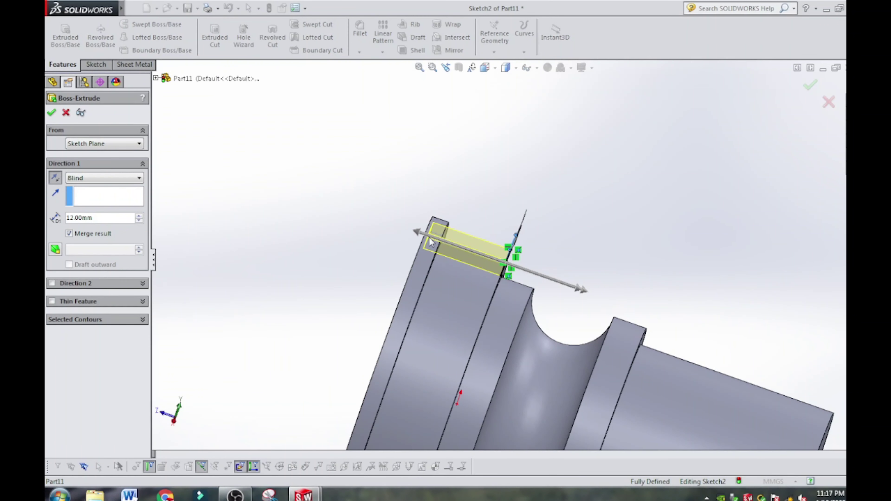
middle_click_drag(429, 242, 474, 314)
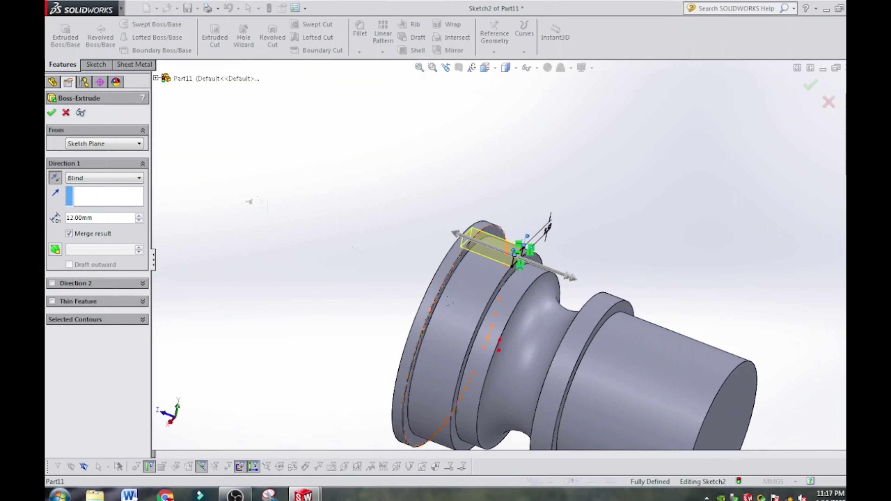
left_click(51, 113)
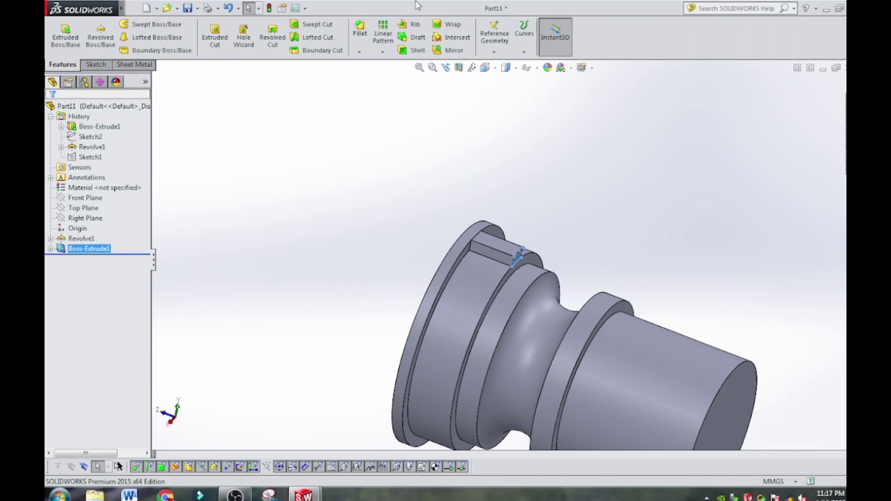
Step: Create a circular pattern of the block, 20 instances over 360° about the round edge
left_click(383, 52)
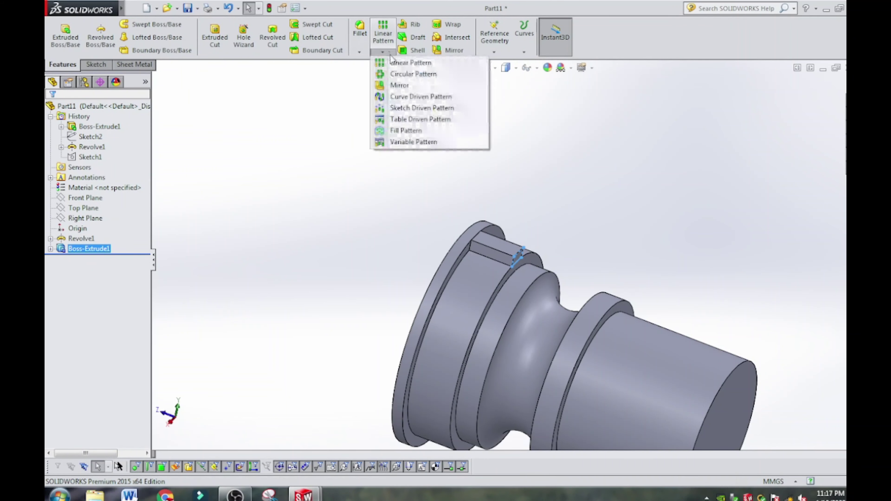
left_click(409, 80)
scroll(691, 306, "up", 5)
middle_click_drag(583, 340, 649, 340)
left_click(108, 145)
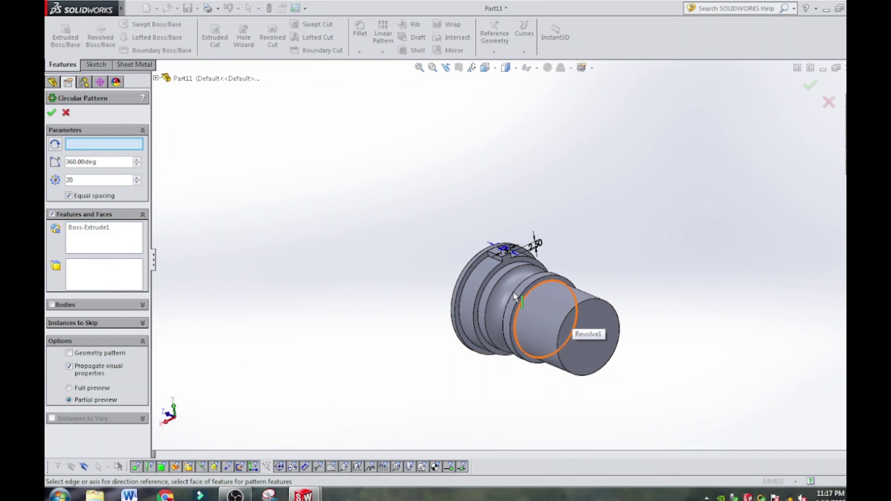
left_click(491, 280)
middle_click_drag(492, 281, 425, 295)
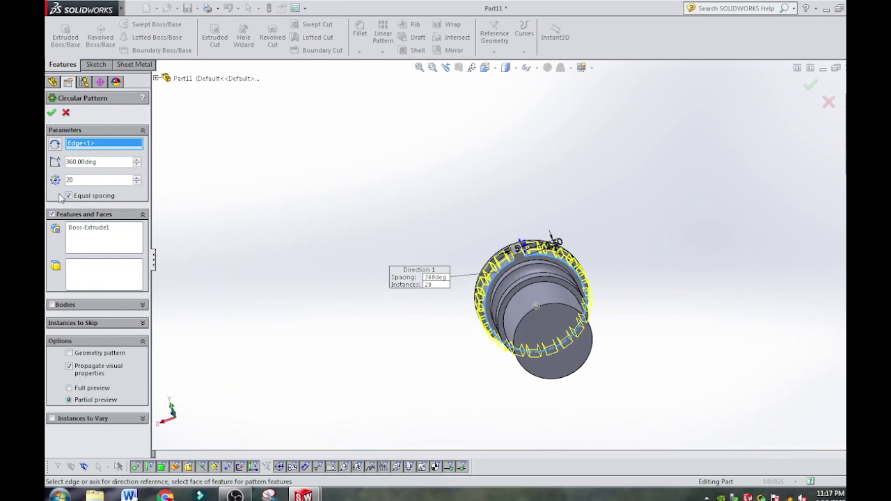
left_click(51, 113)
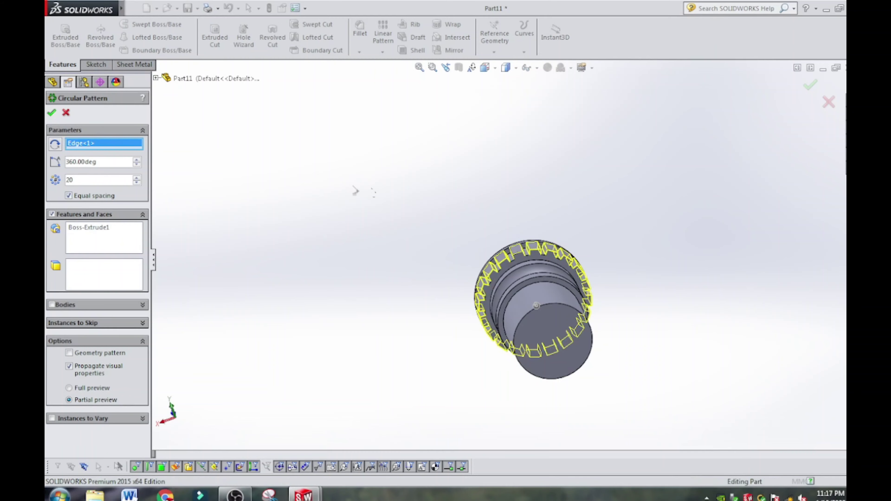
Step: Orbit the part to inspect the new teeth around the flange
middle_click_drag(386, 233, 369, 207)
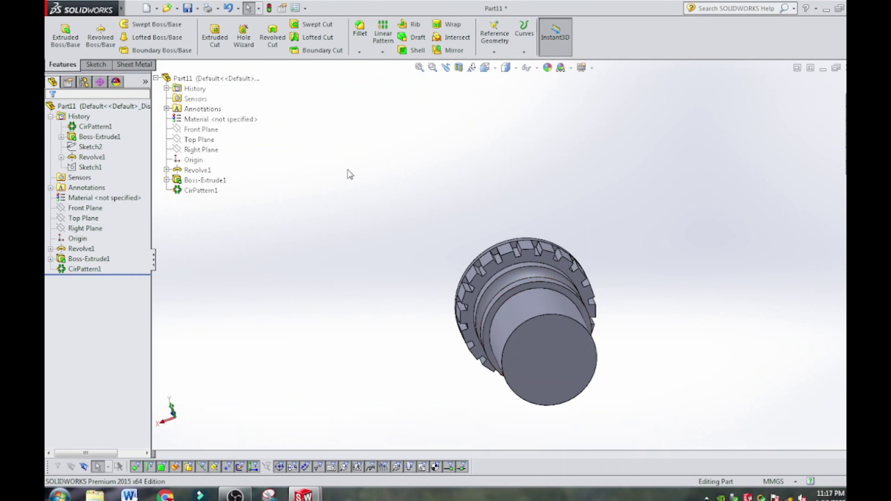
scroll(562, 316, "down", 5)
middle_click_drag(567, 322, 669, 327)
scroll(416, 291, "up", 10)
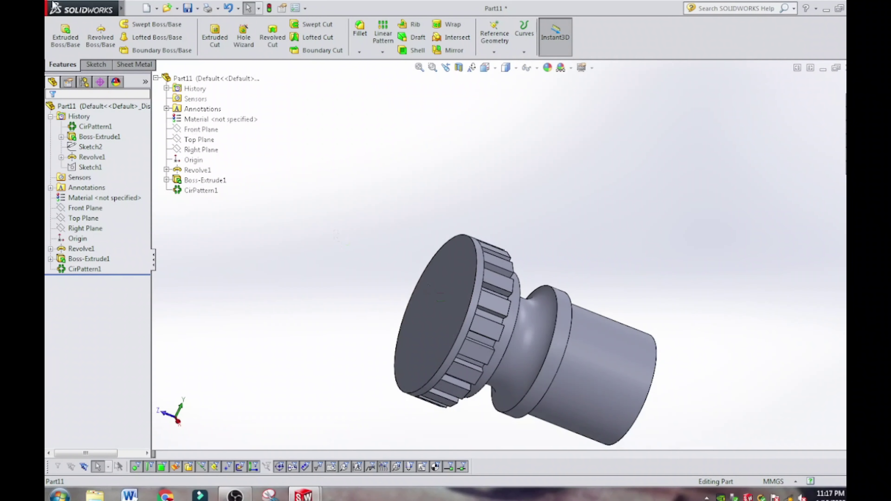
left_click(174, 8)
left_click(319, 91)
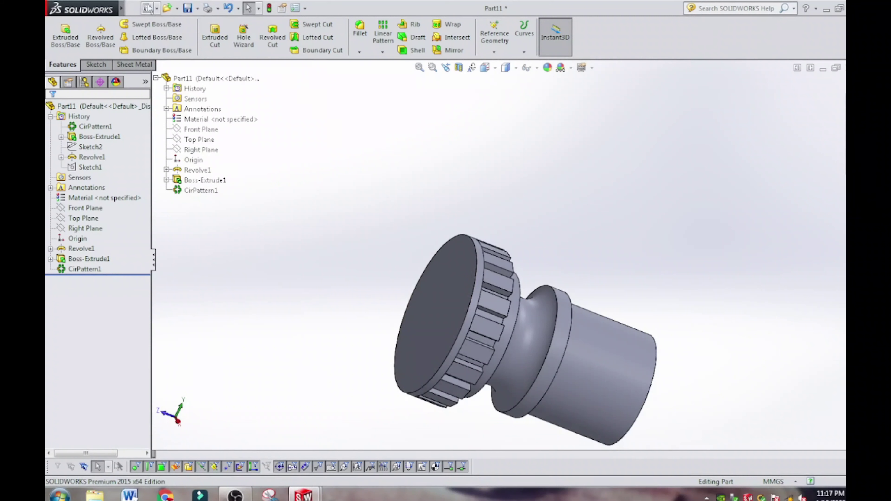
Step: Save the part as 2.Shaft and create a new assembly document, Assem4
key("ctrl+s")
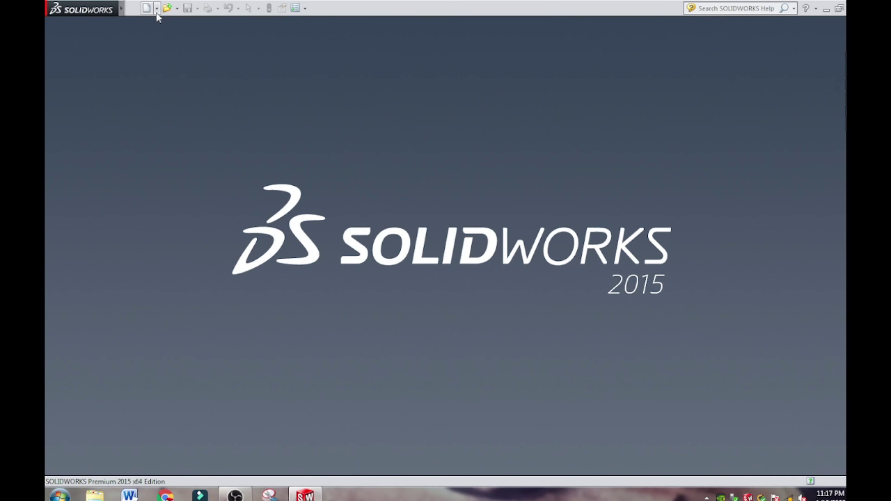
left_click(156, 11)
left_click(169, 22)
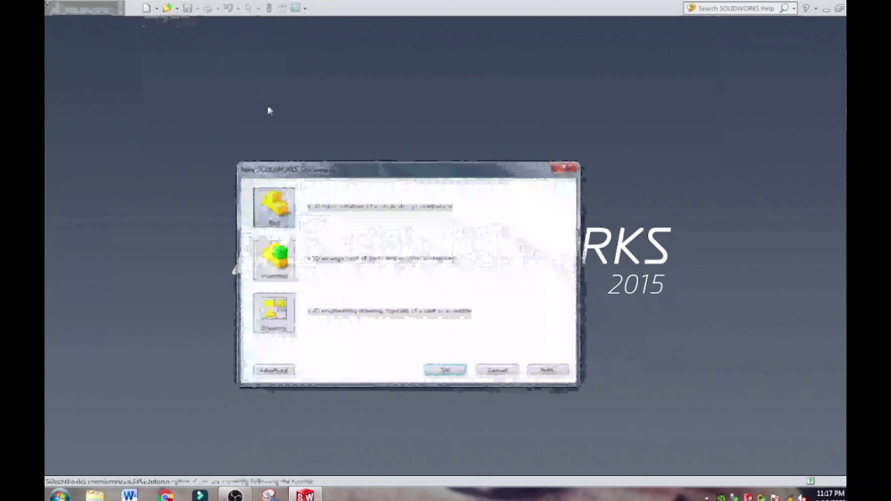
left_click(273, 260)
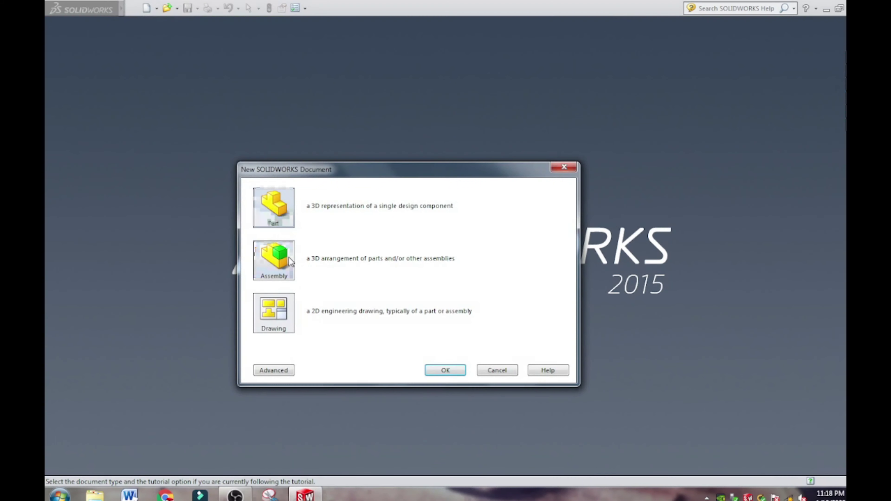
left_click(442, 372)
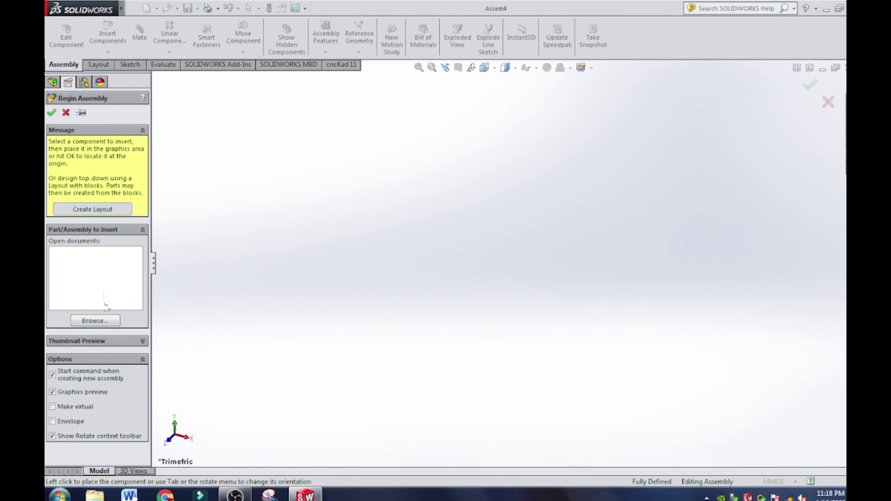
Step: Insert 1. Gear and 2.Shaft, placing the gear first and the shaft over its centre
left_click(103, 327)
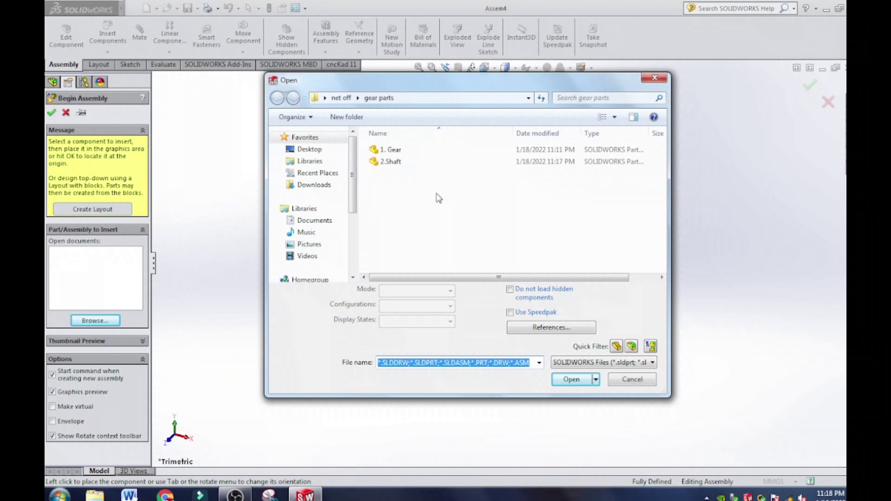
left_click(418, 162)
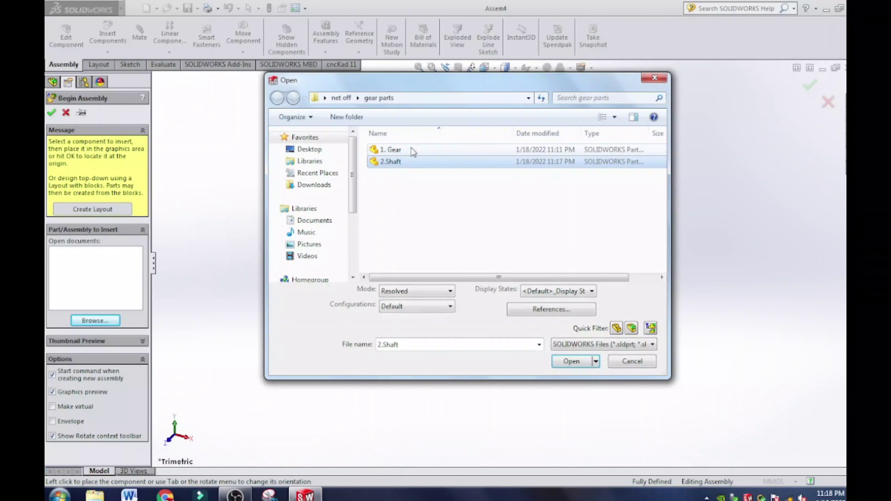
left_click(411, 149, "ctrl")
left_click(571, 379)
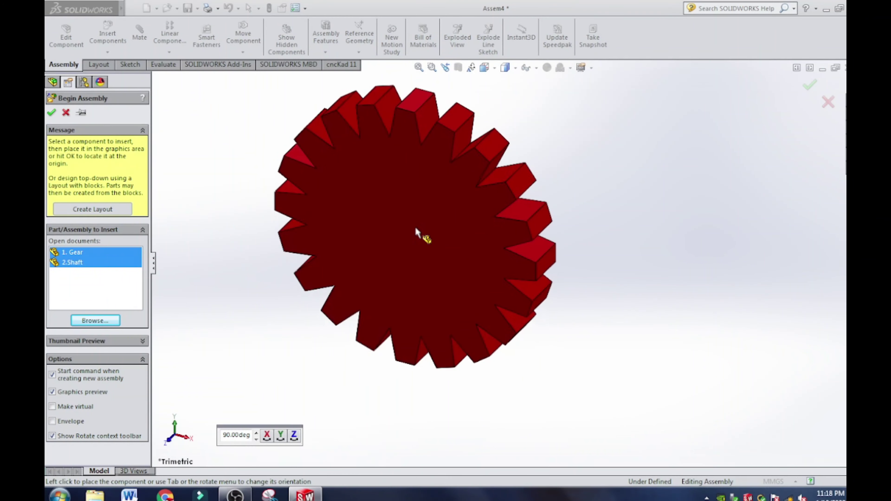
left_click(378, 282)
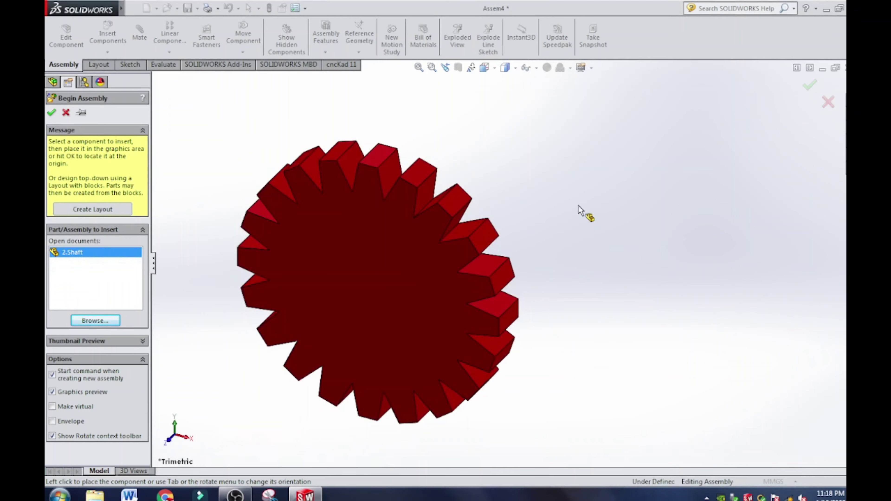
scroll(593, 239, "up", 3)
middle_click_drag(602, 237, 647, 211)
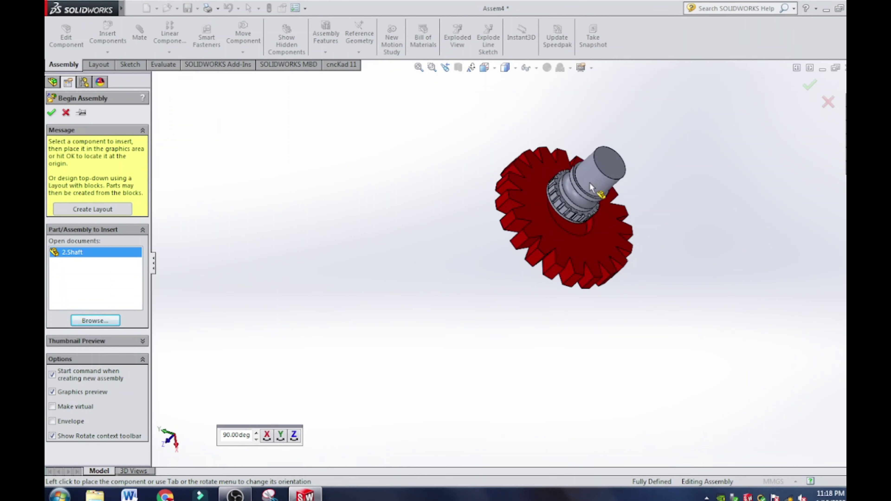
left_click(589, 192)
Step: Add a Concentric mate between the shaft's cylindrical face and the gear bore
left_click(809, 86)
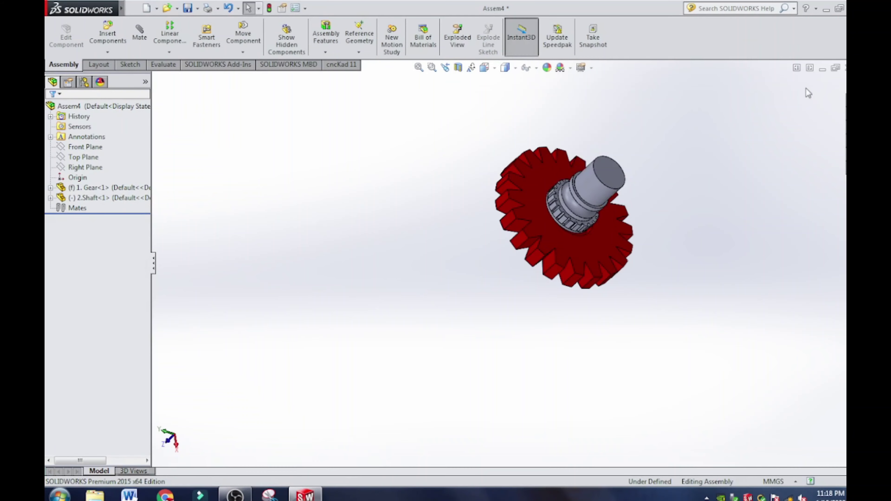
middle_click_drag(633, 255, 690, 289)
left_click_drag(658, 221, 651, 167)
middle_click_drag(650, 168, 521, 330)
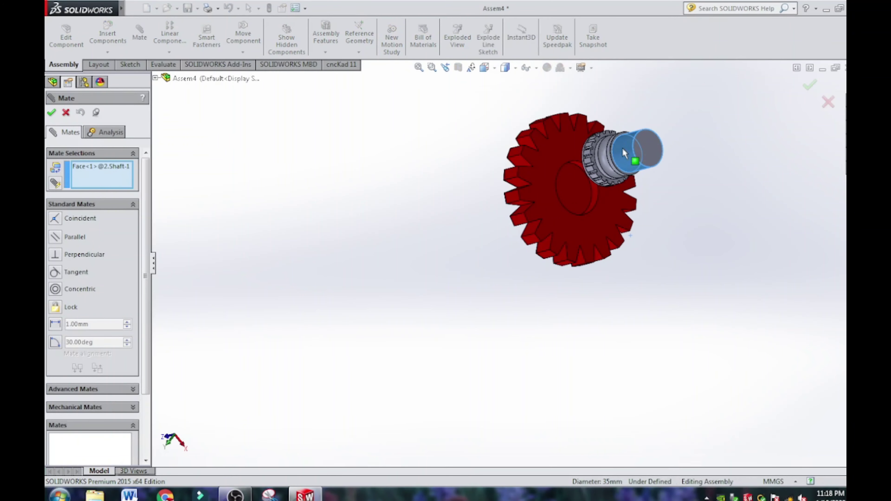
left_click_drag(622, 148, 659, 138)
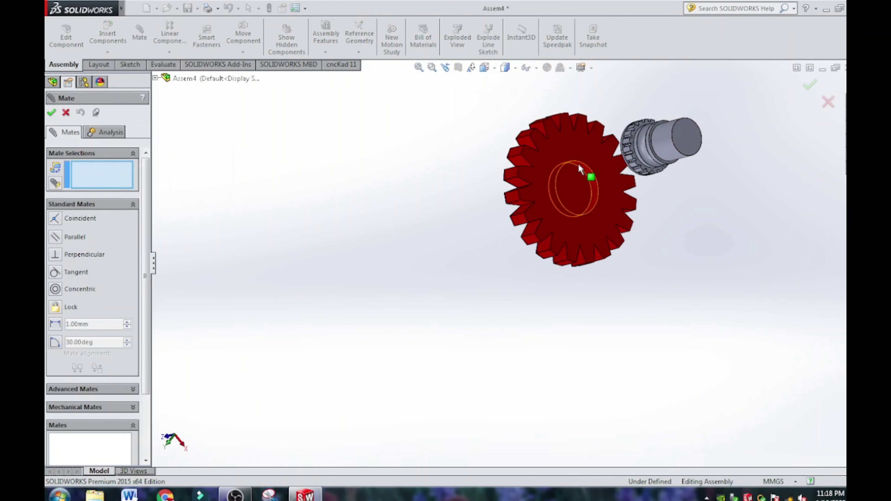
scroll(597, 175, "down", 6)
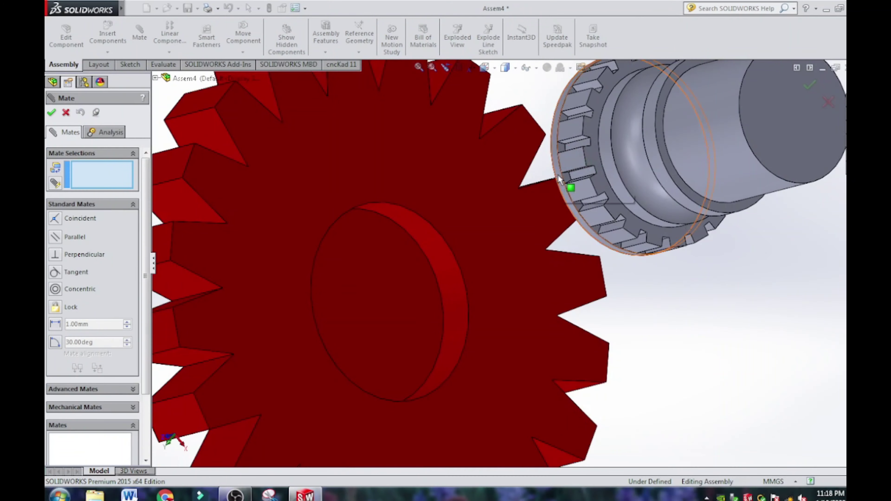
left_click(559, 180)
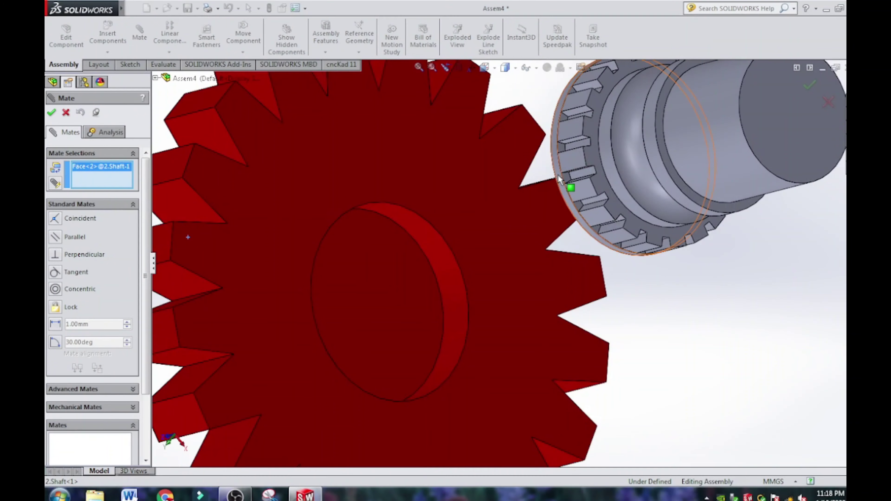
left_click(430, 232)
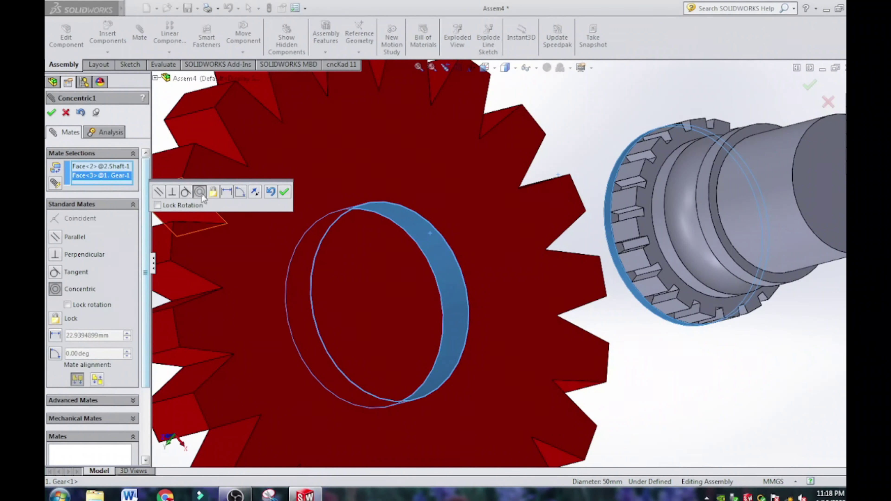
left_click(285, 193)
Step: Add a Coincident mate between the shaft's end face and the gear face
middle_click_drag(414, 269, 512, 295)
scroll(512, 296, "up", 5)
middle_click_drag(627, 265, 523, 301)
left_click(715, 249)
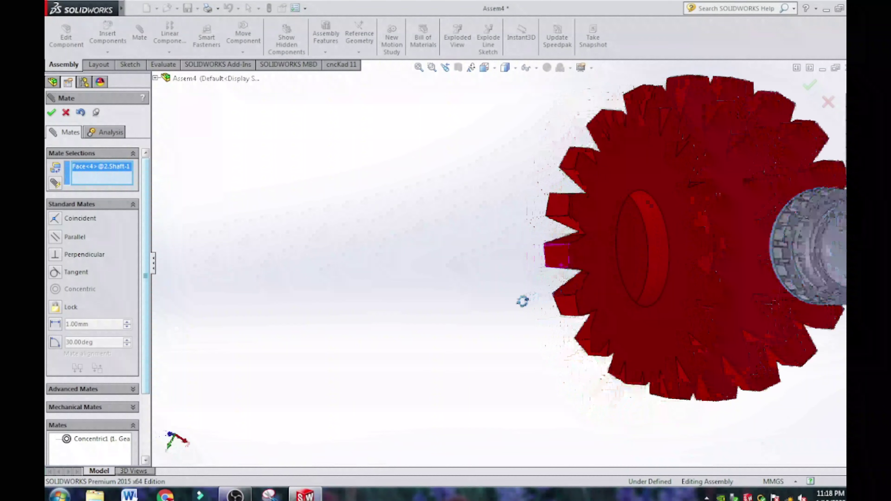
left_click(618, 250)
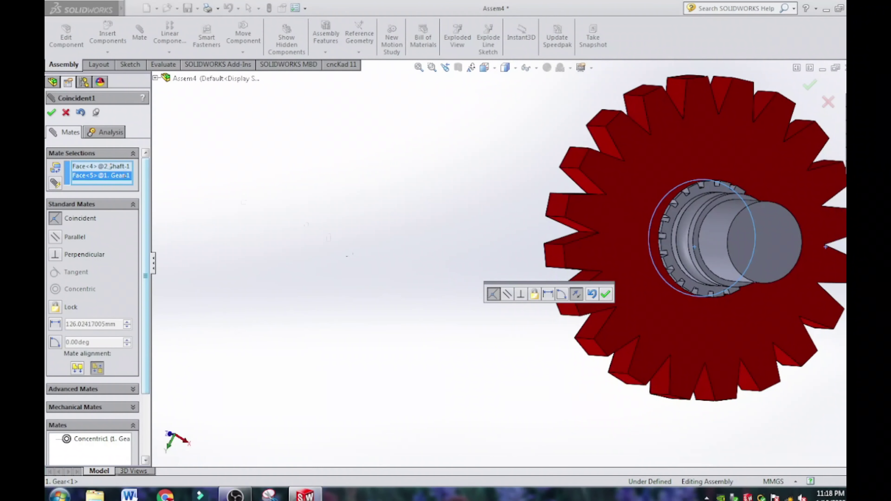
left_click(52, 112)
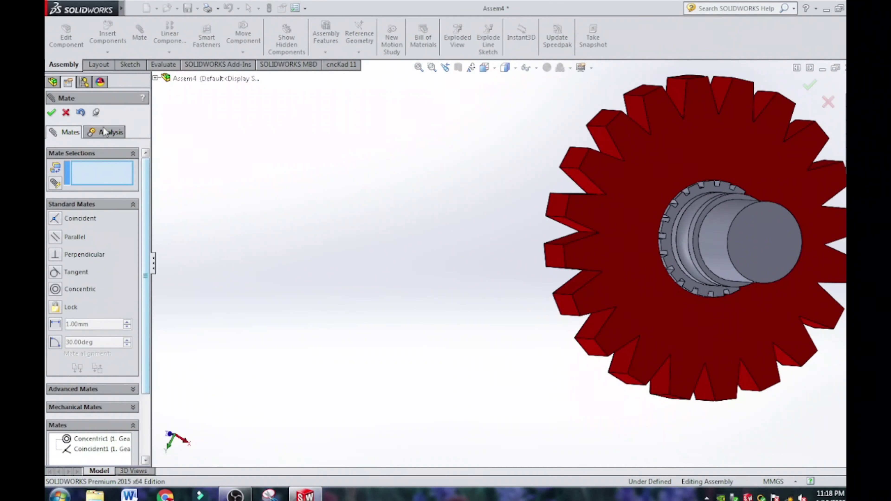
left_click(53, 113)
middle_click_drag(540, 175, 643, 214)
scroll(651, 204, "down", 8)
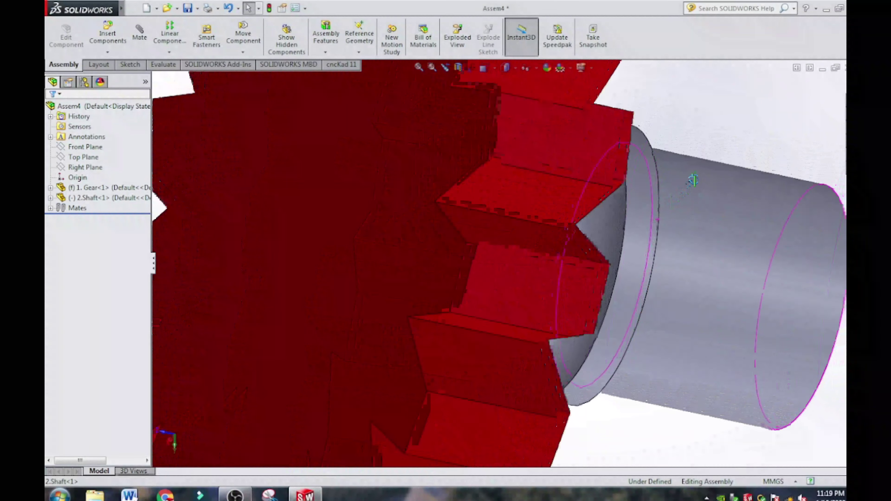
scroll(535, 261, "up", 10)
middle_click_drag(540, 263, 423, 186)
scroll(548, 275, "down", 6)
scroll(548, 274, "up", 5)
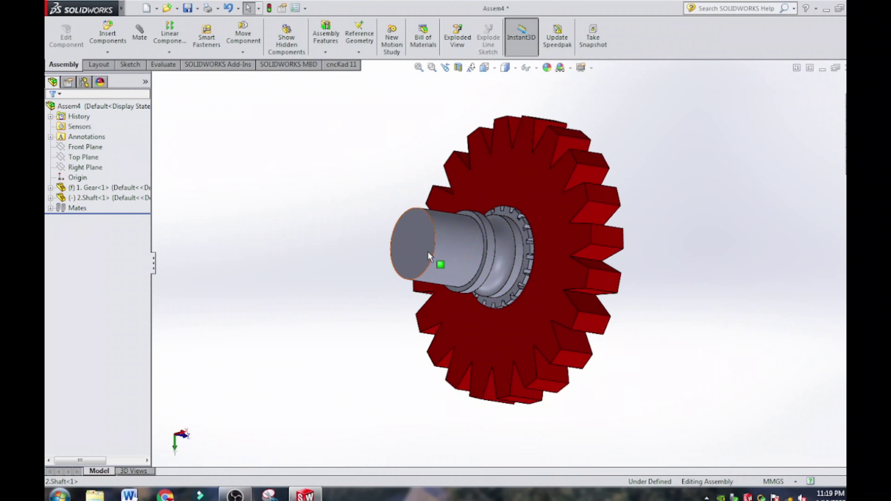
left_click(443, 250)
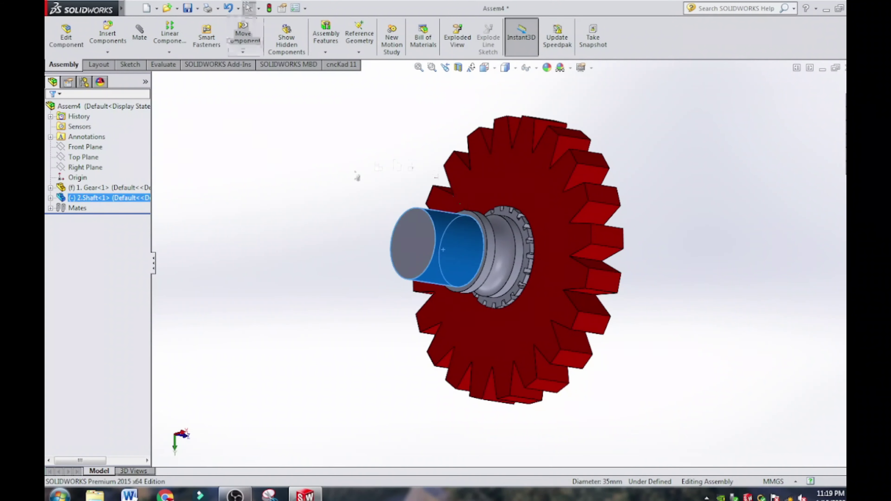
left_click(357, 178)
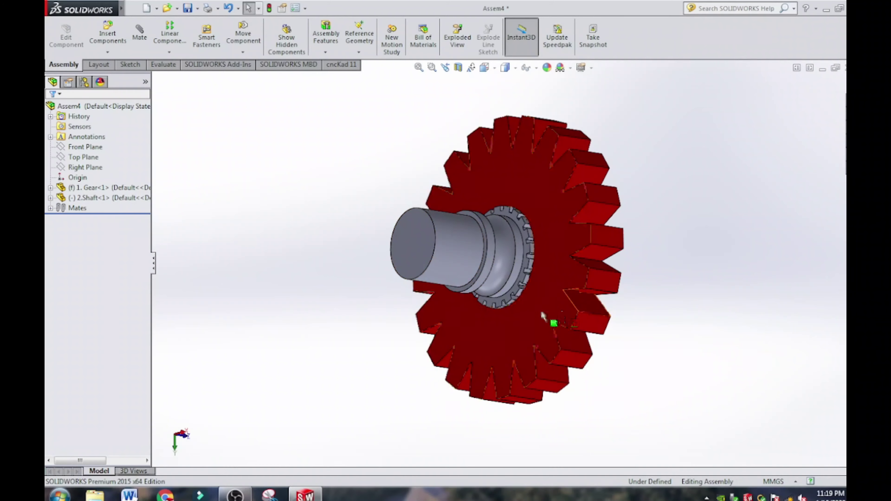
middle_click_drag(544, 316, 681, 269)
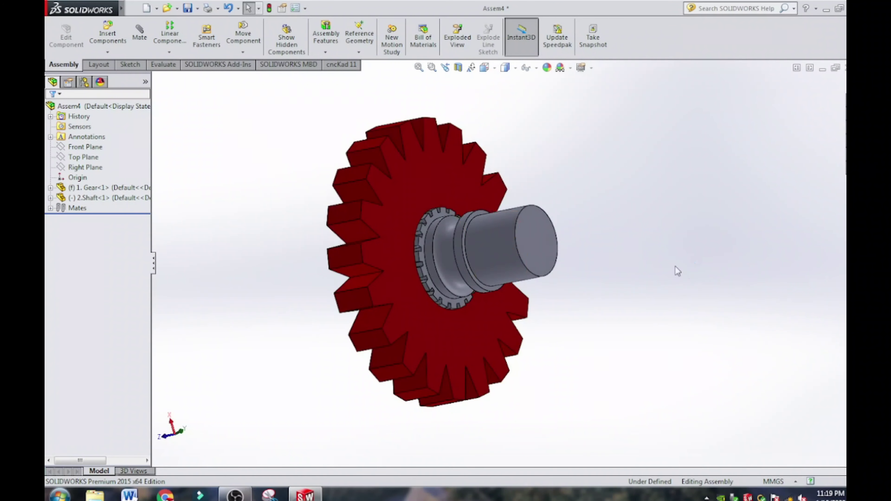
left_click(501, 272)
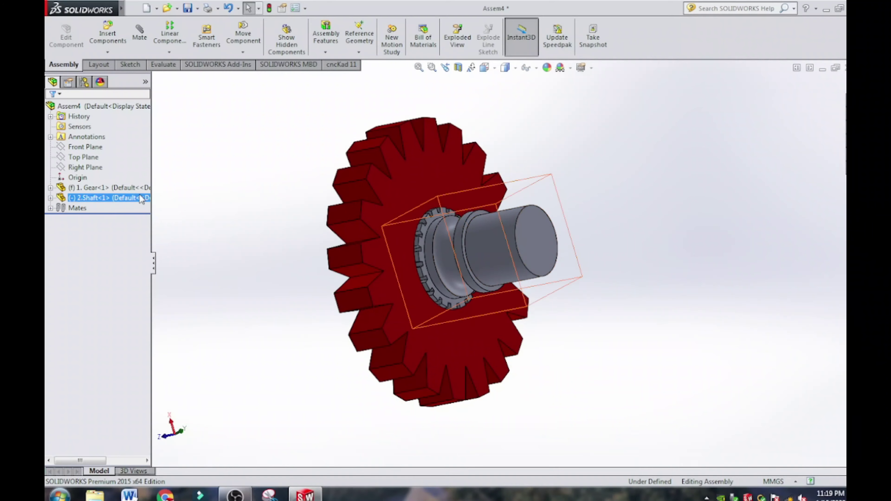
Step: Edit 2.Shaft's appearance, trying red and then teal before expanding the Painted finishes
right_click(121, 198)
left_click(552, 70)
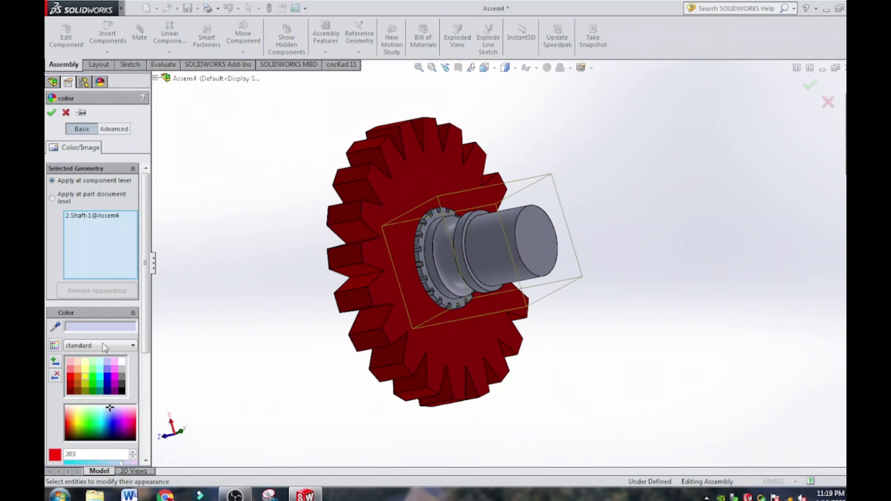
left_click(71, 375)
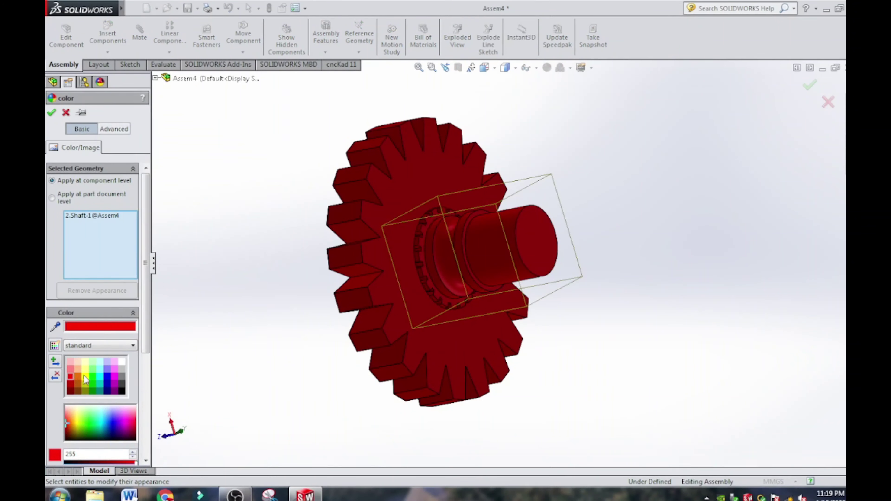
left_click(101, 380)
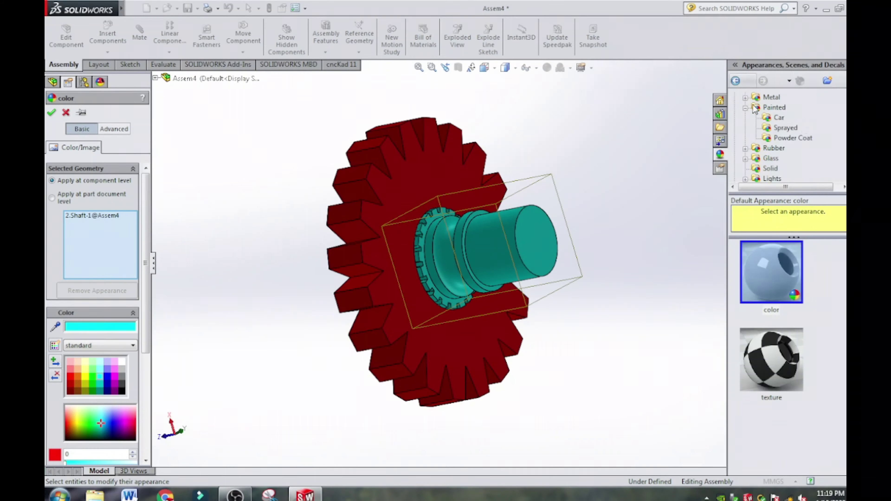
double_click(775, 108)
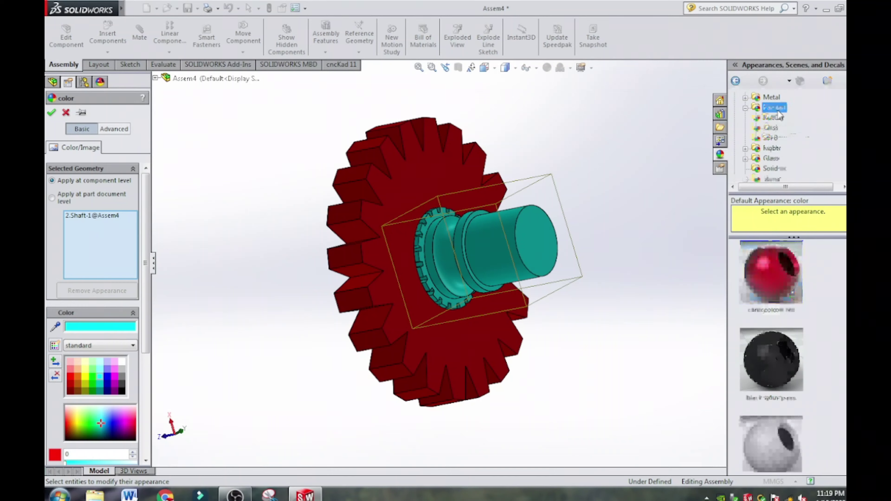
double_click(768, 110)
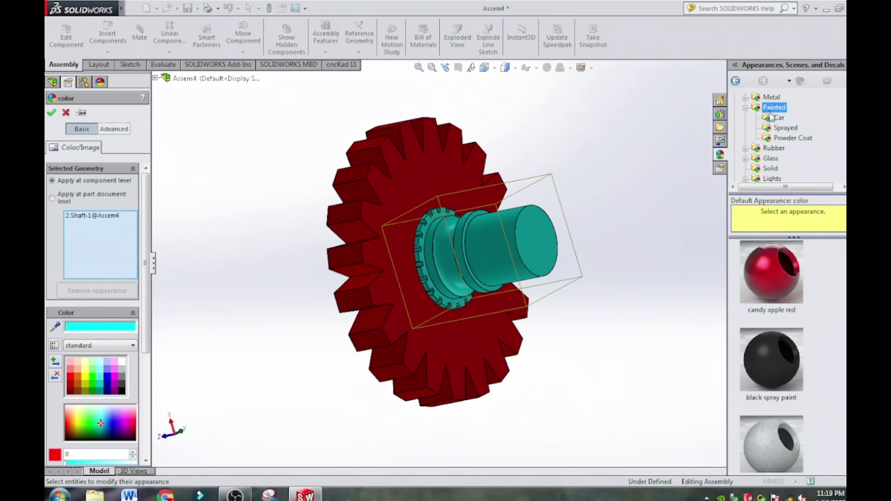
Step: Preview gloss red car paint, siena, and red and black spray paint on the shaft
scroll(801, 346, "down", 5)
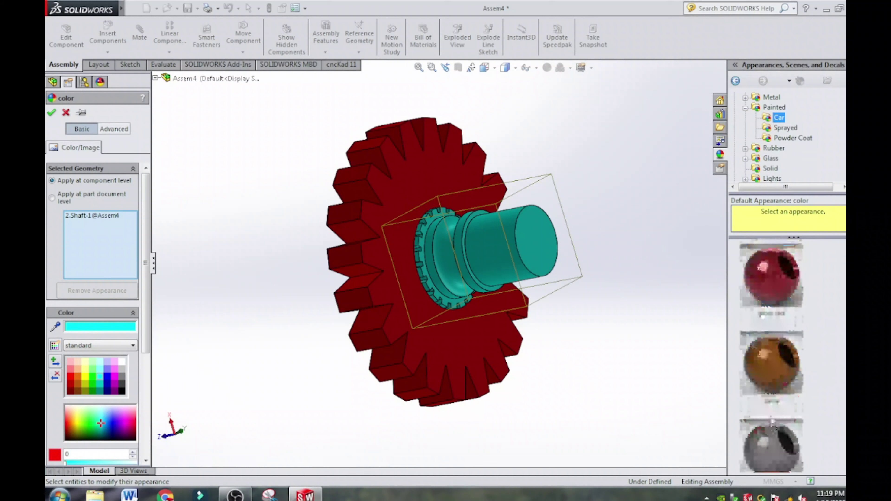
left_click(777, 428)
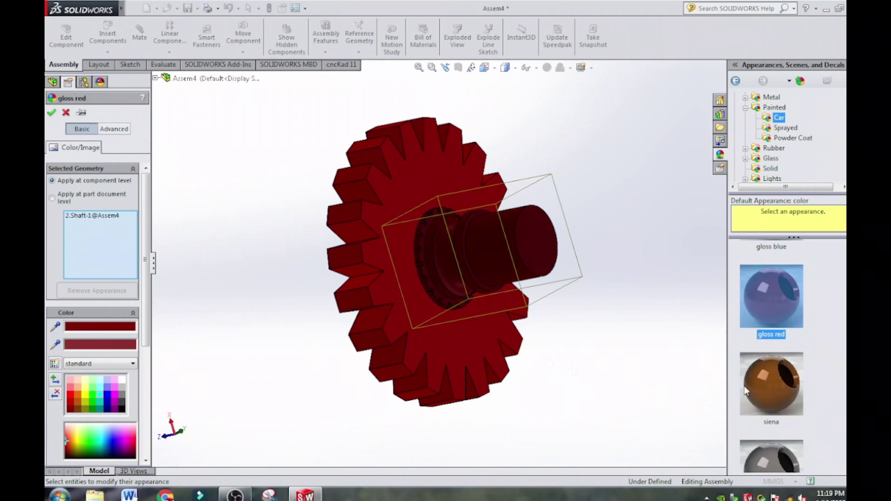
left_click(774, 392)
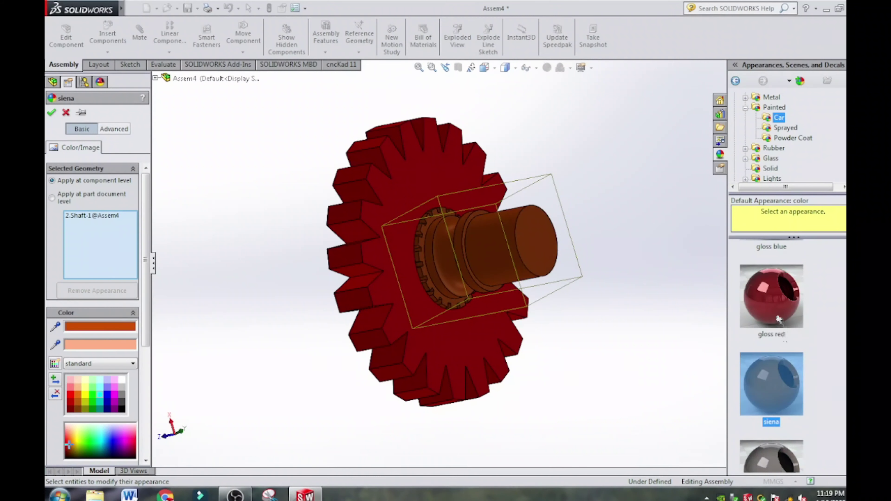
left_click(779, 319)
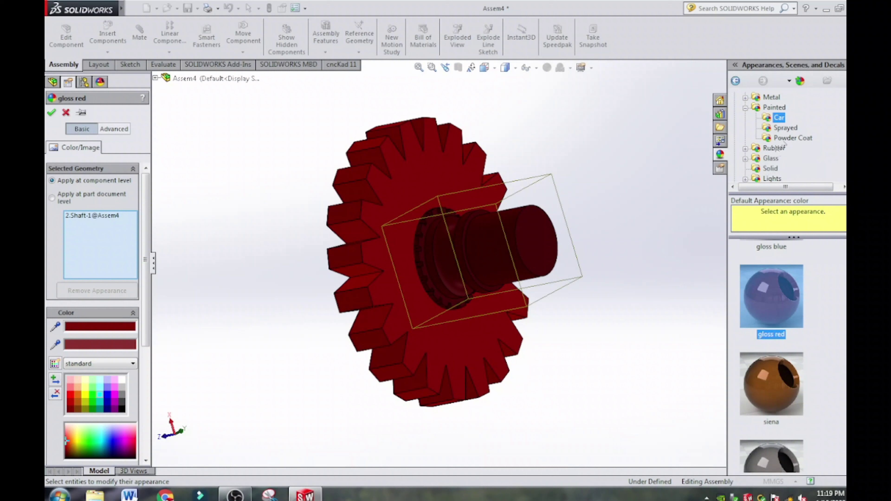
left_click(785, 128)
left_click(784, 298)
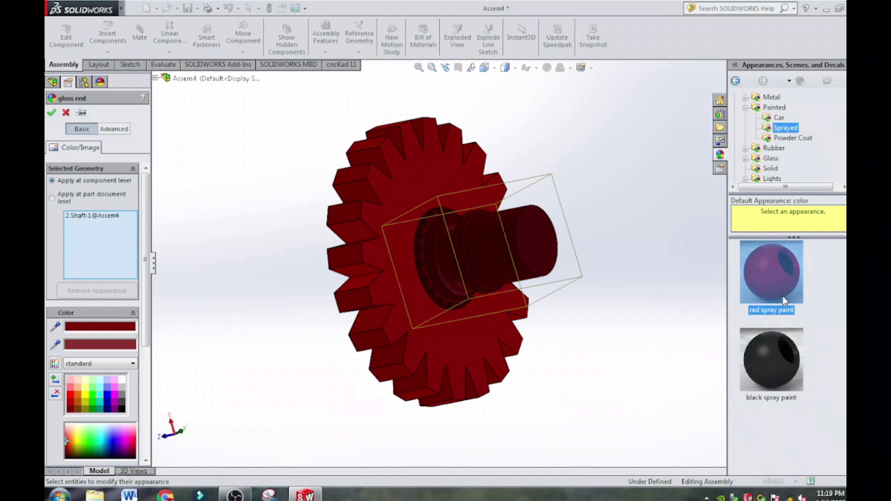
left_click(773, 371)
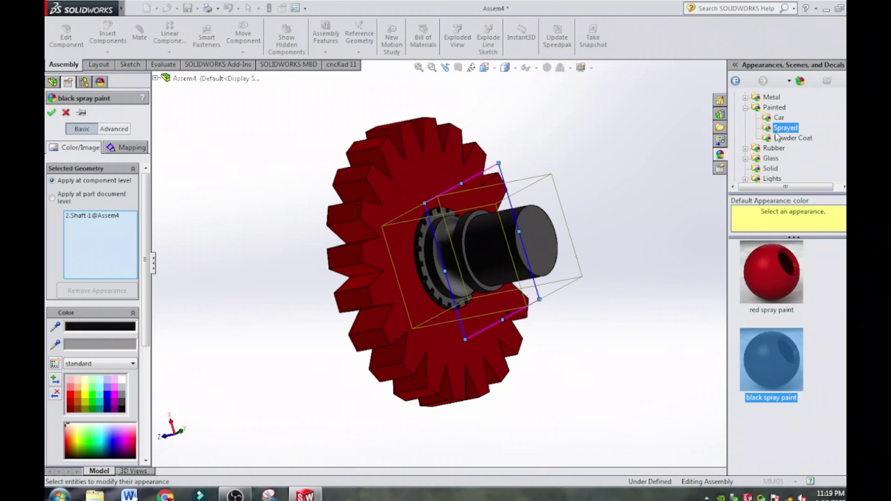
Step: Apply the Powder Coat 'dark powdercoat' finish to 2.Shaft plus Gear-1 and confirm
left_click(782, 138)
left_click(776, 377)
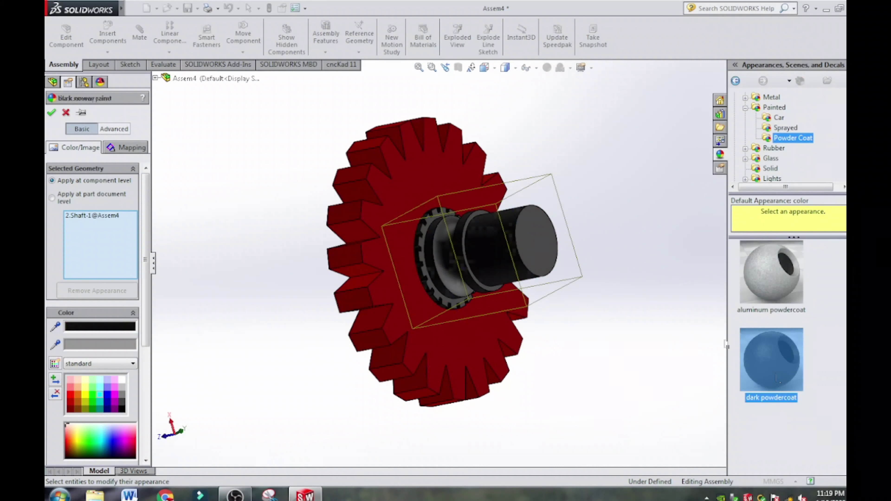
middle_click_drag(597, 288, 602, 400)
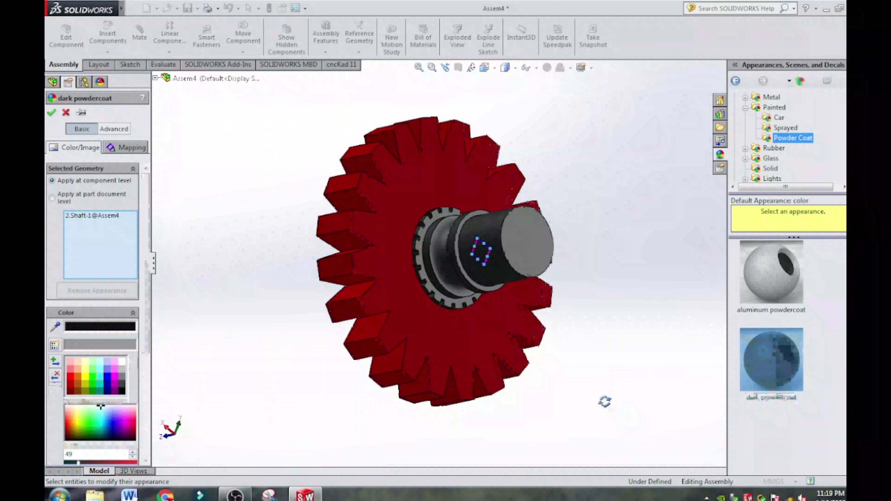
left_click(469, 346)
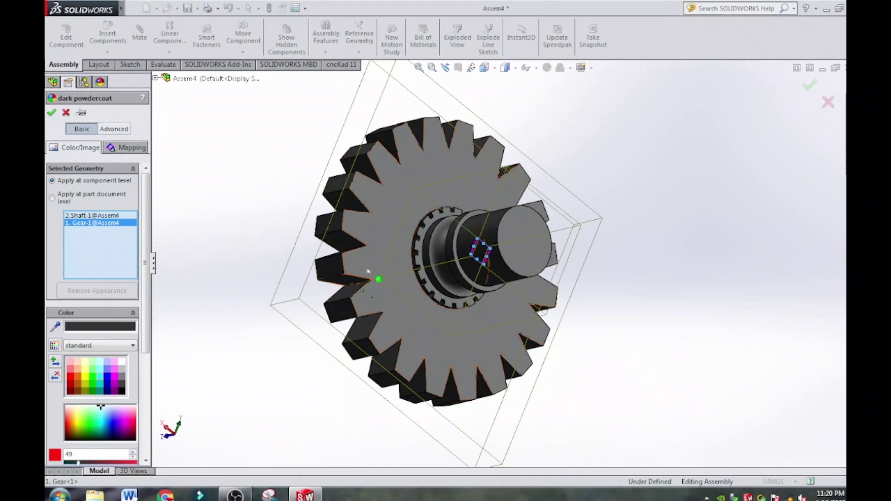
left_click(810, 89)
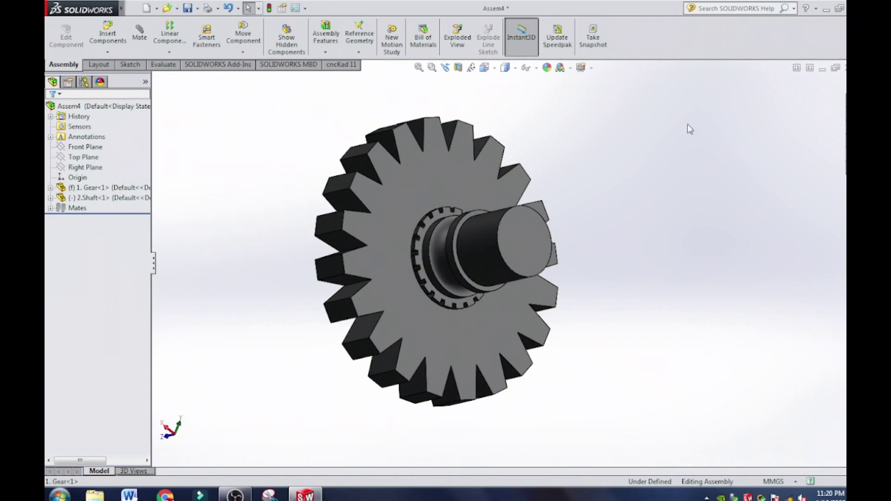
middle_click_drag(547, 318, 498, 132)
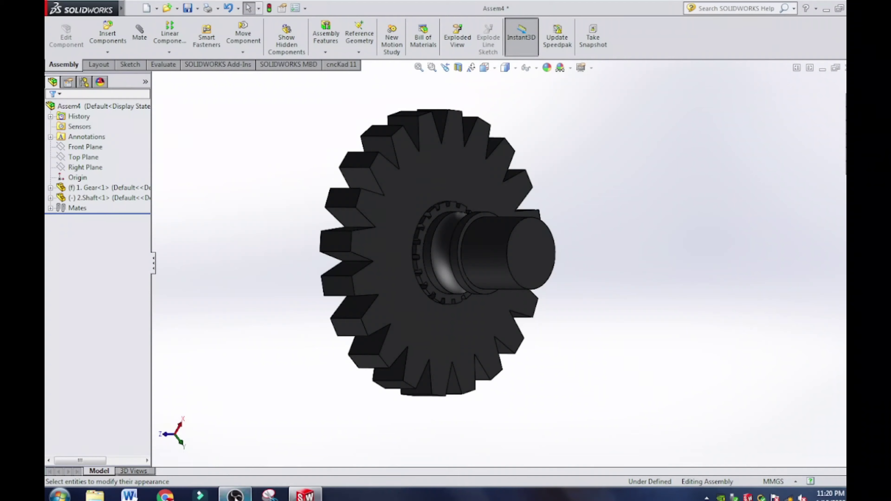